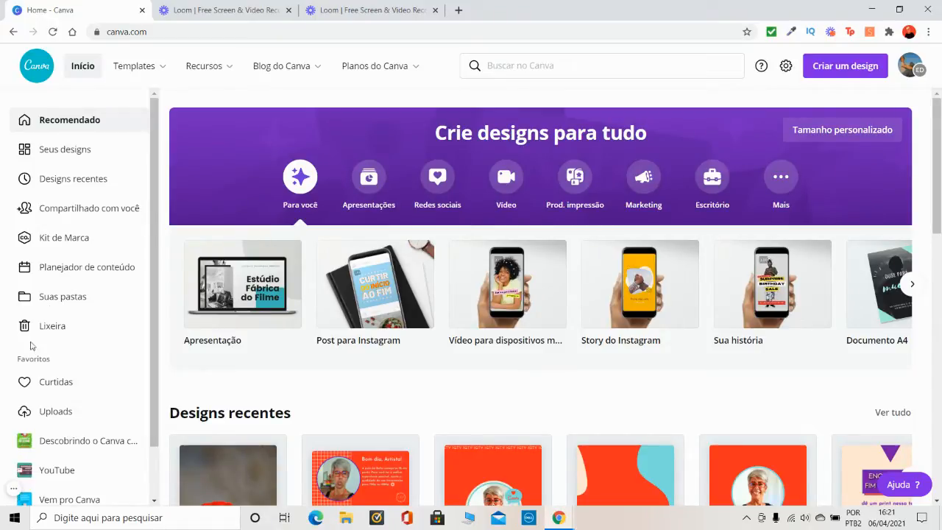
Open the Canva Pro plan page and examine the comparison between the free and Pro plans
mouse_move(342, 76)
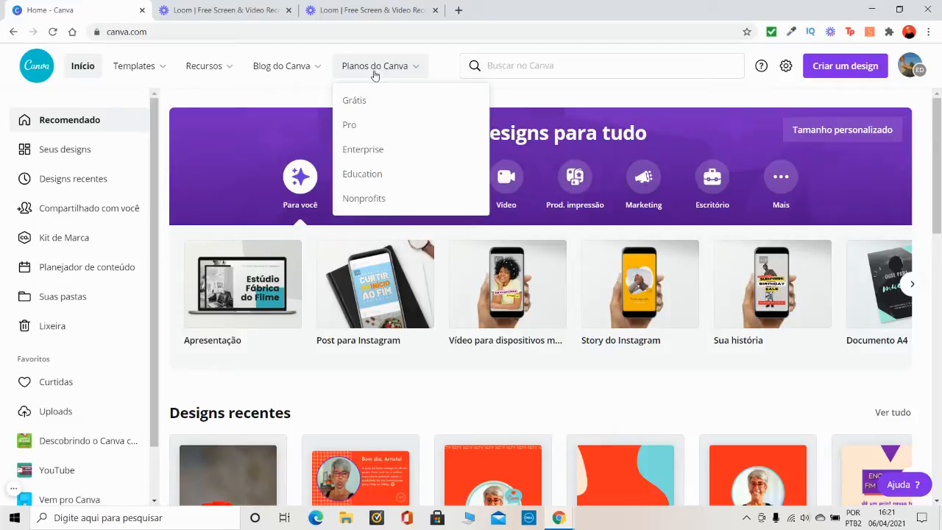
left_click(360, 128)
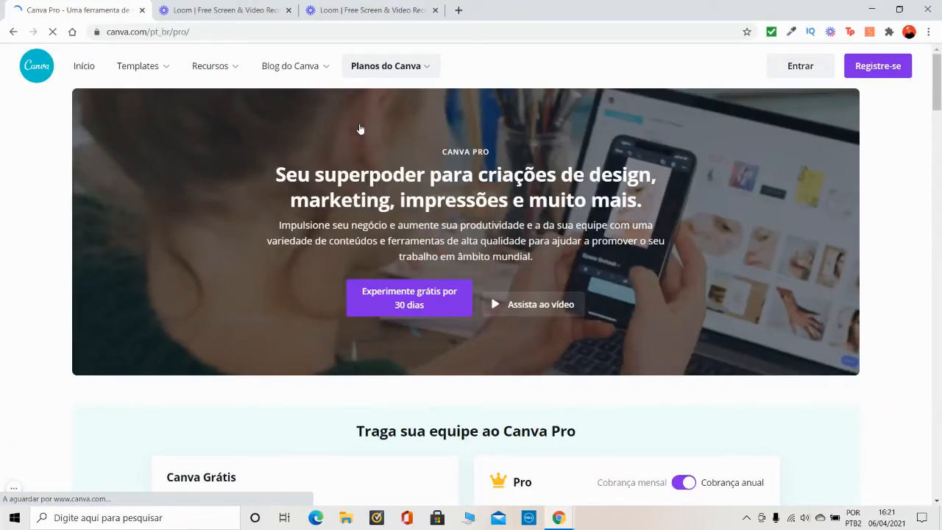
scroll(555, 305, "down", 1)
scroll(555, 305, "down", 2)
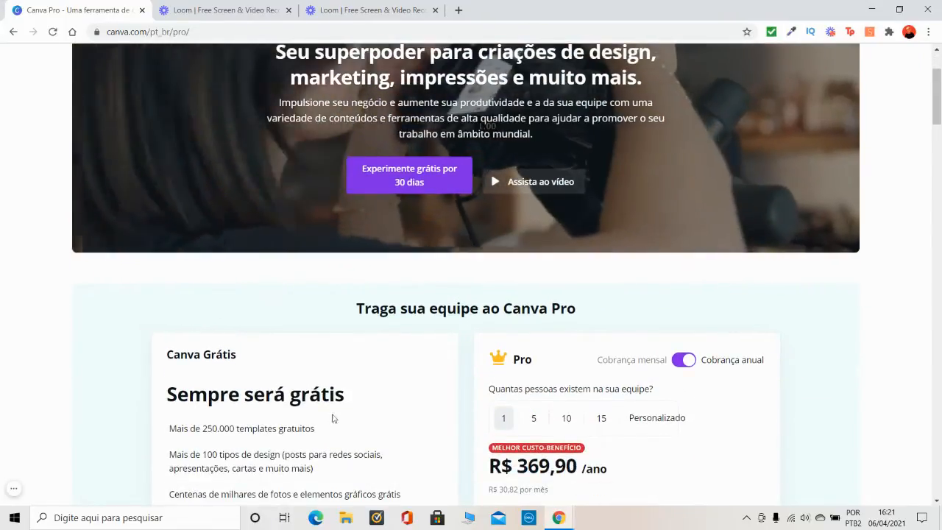
scroll(846, 353, "down", 1)
scroll(848, 353, "down", 1)
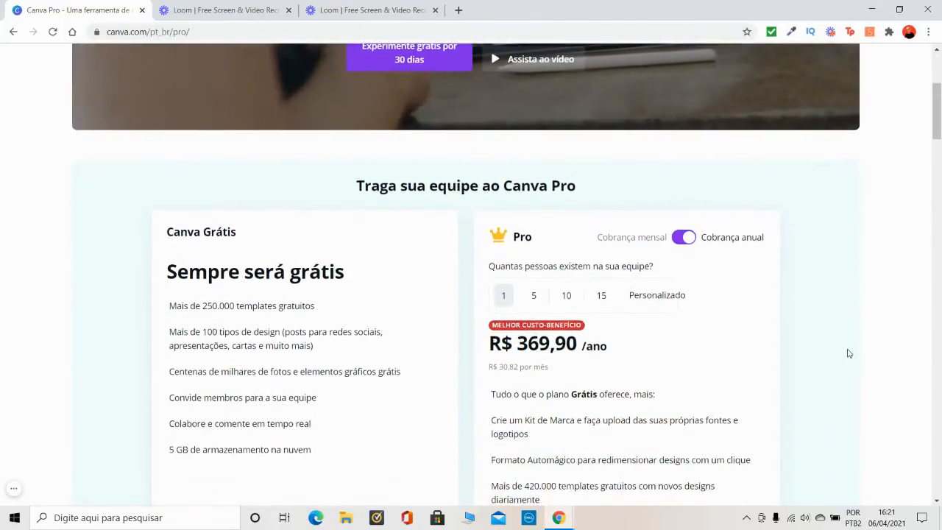
scroll(848, 353, "down", 1)
scroll(848, 354, "down", 1)
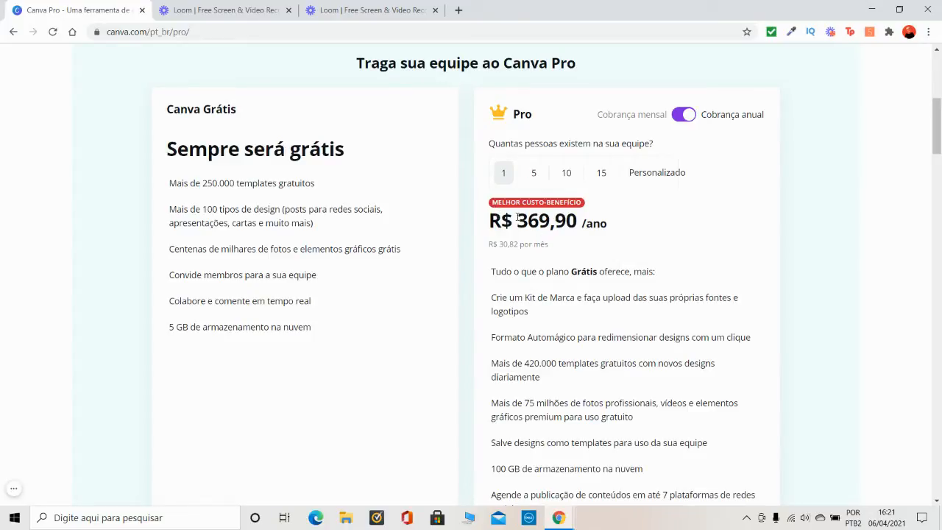
Compare the Pro plan's monthly and annual billing, then highlight the per-month price under annual billing
left_click(679, 119)
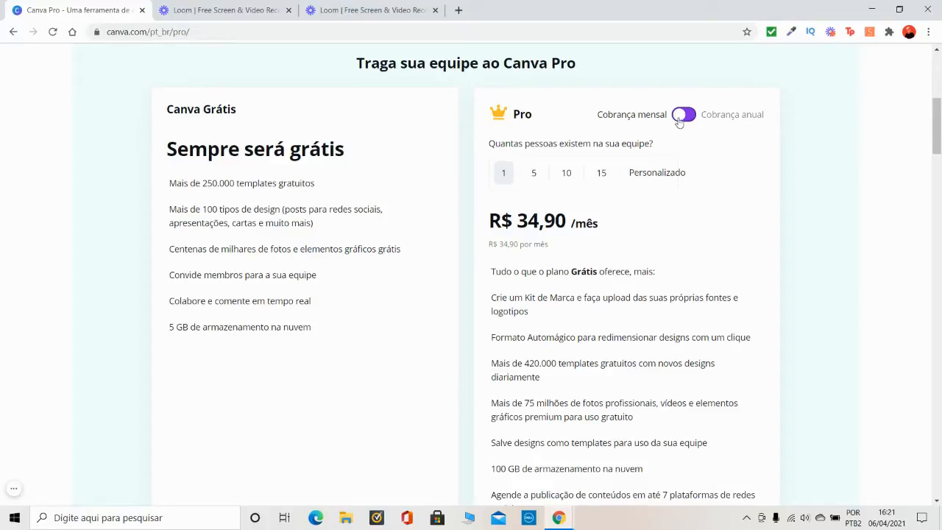
left_click(691, 116)
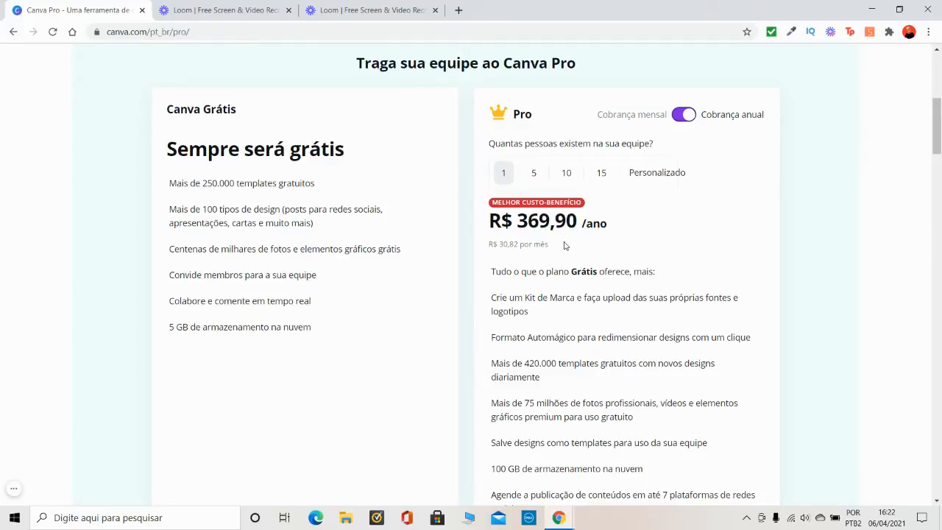
left_click_drag(557, 246, 488, 244)
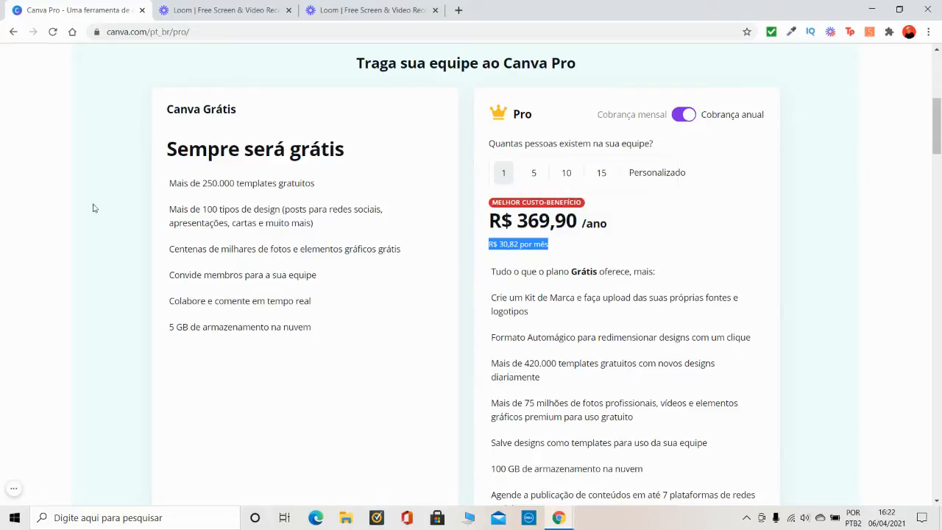
Return to the Canva home page and open the Brand Kit (Kit de Marca)
left_click(13, 31)
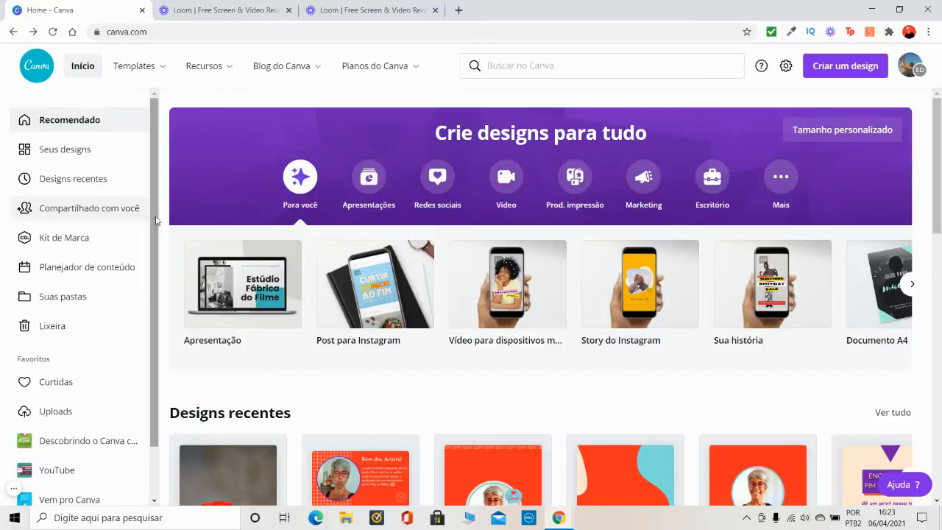
left_click(66, 243)
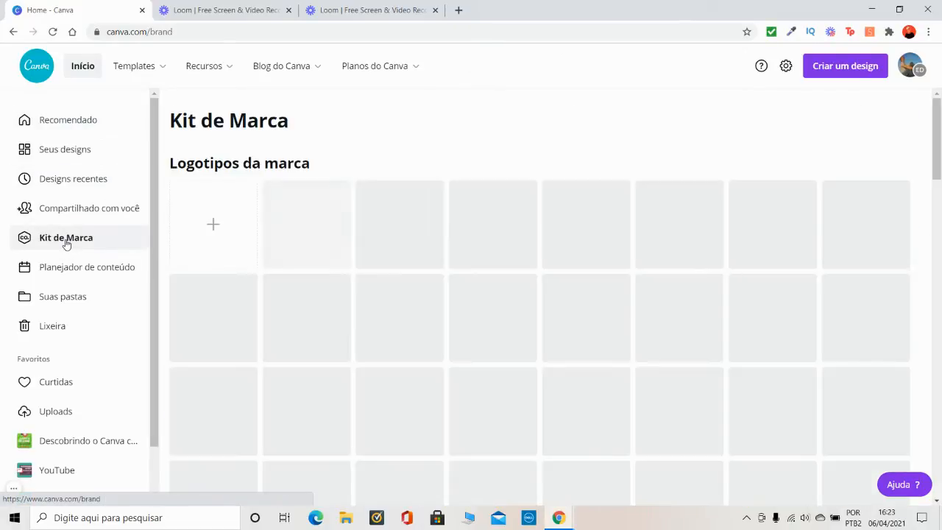
mouse_move(282, 65)
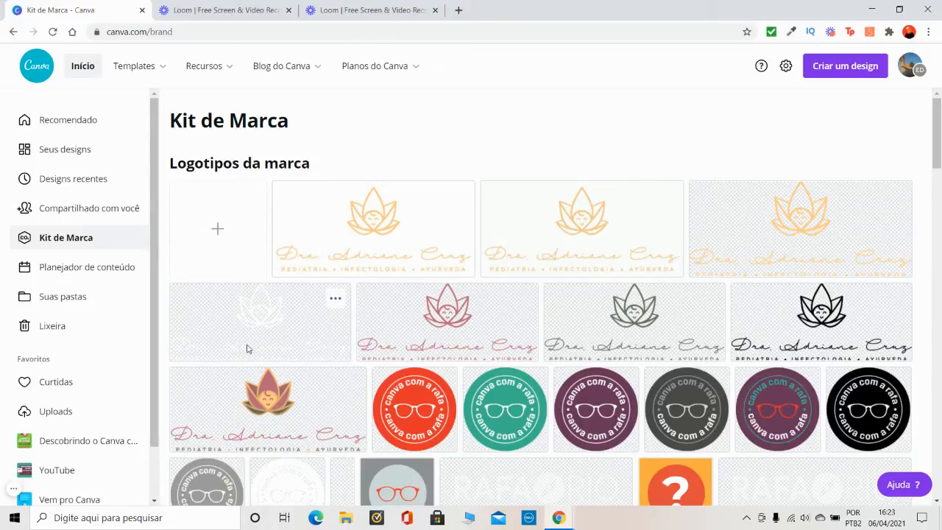
Look through all the brand logos stored in the Brand Kit and return to the start of the page
scroll(248, 349, "down", 1)
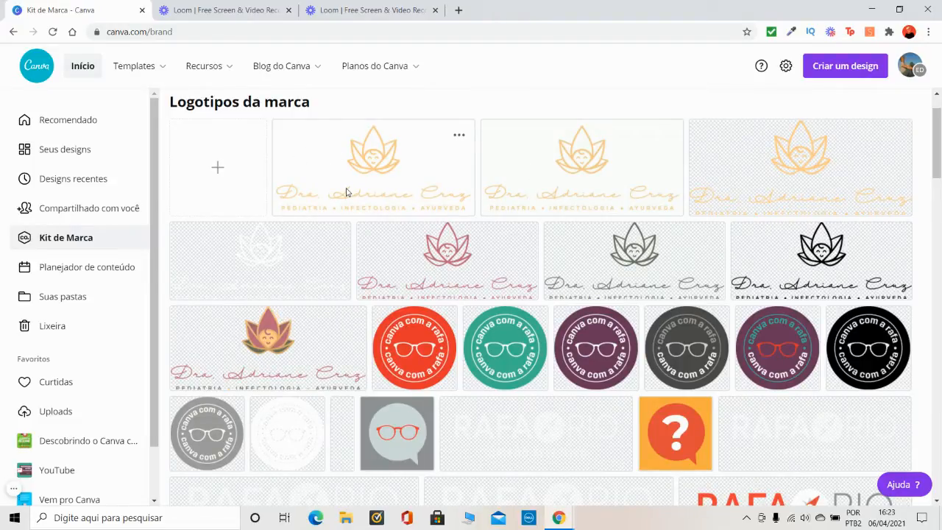
scroll(329, 204, "down", 1)
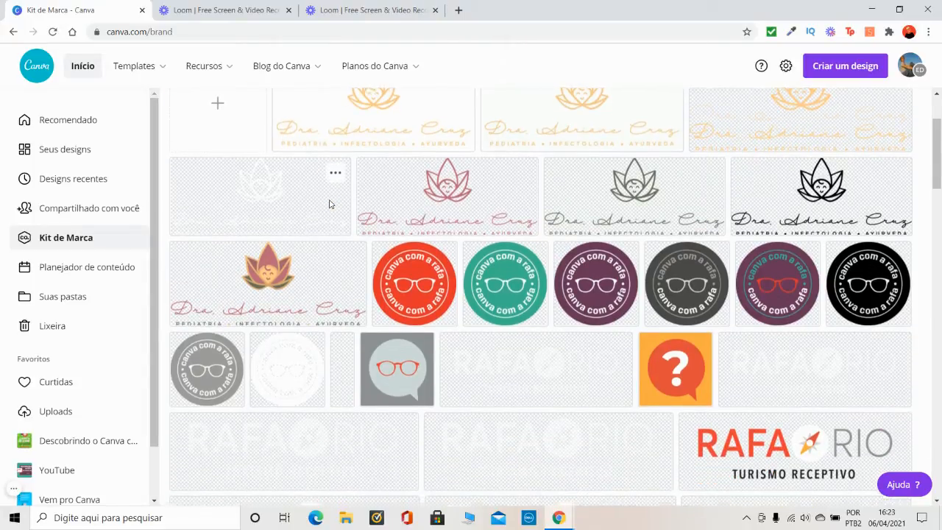
scroll(328, 204, "down", 1)
scroll(291, 335, "down", 1)
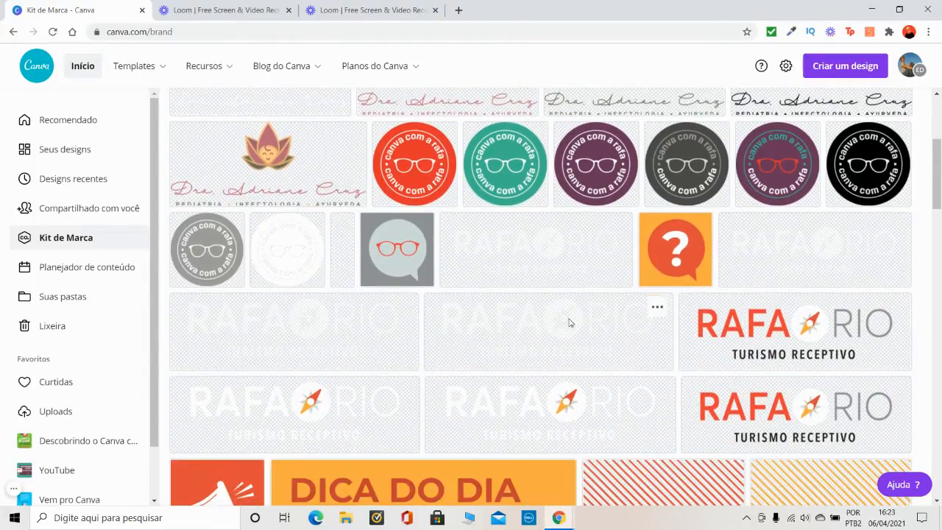
scroll(309, 302, "down", 2)
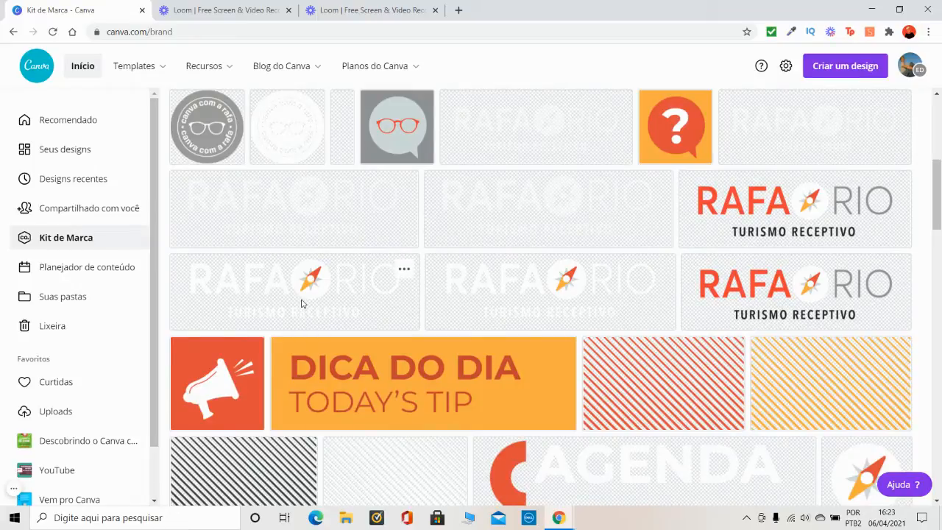
scroll(301, 302, "down", 3)
scroll(301, 302, "down", 4)
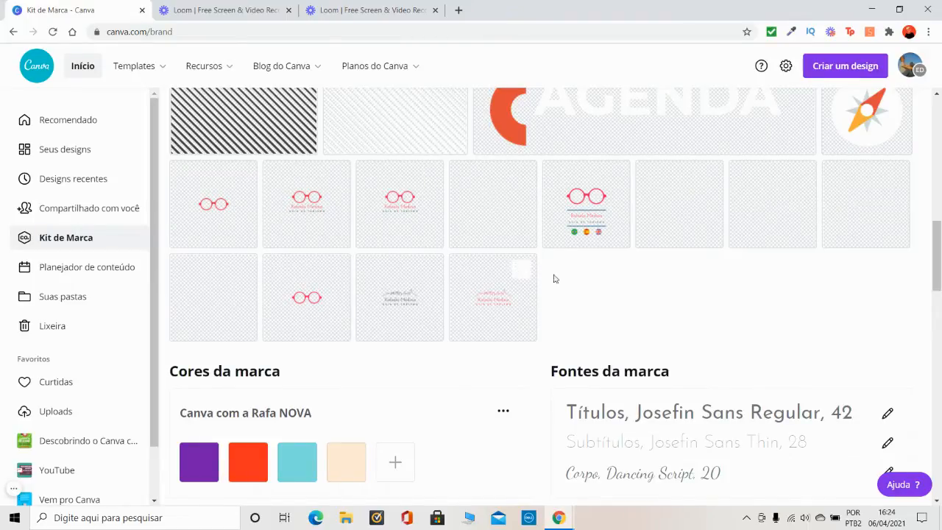
scroll(617, 268, "up", 4)
scroll(620, 264, "up", 6)
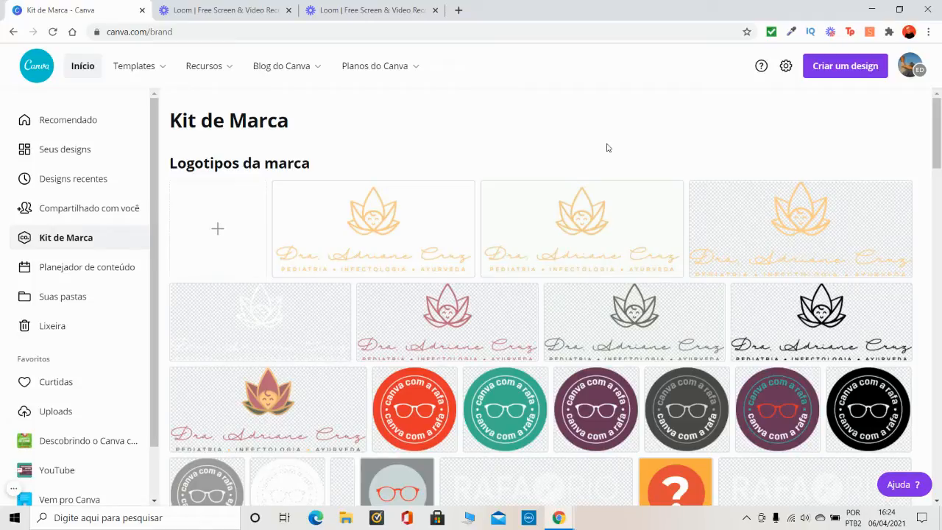
Examine the brand colour palettes from the first to the last and return to the start of the colours section
scroll(412, 127, "down", 1)
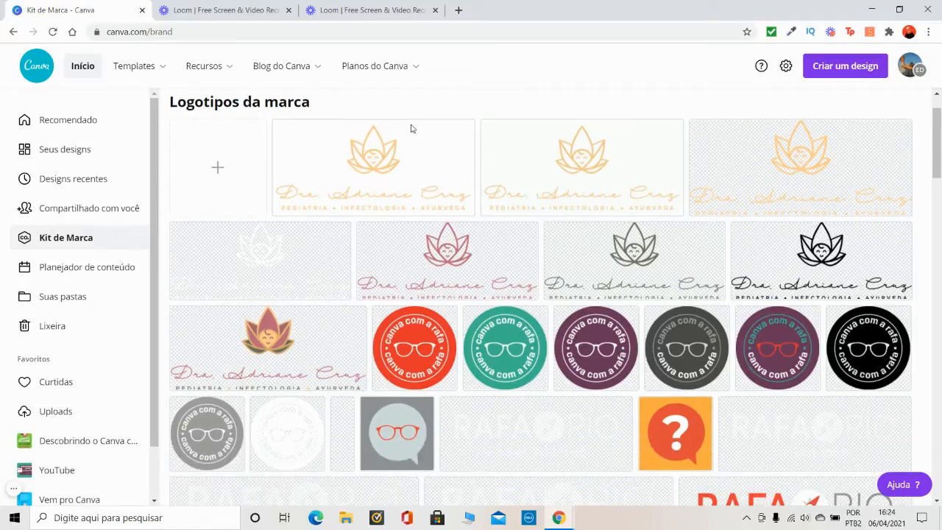
scroll(411, 129, "down", 3)
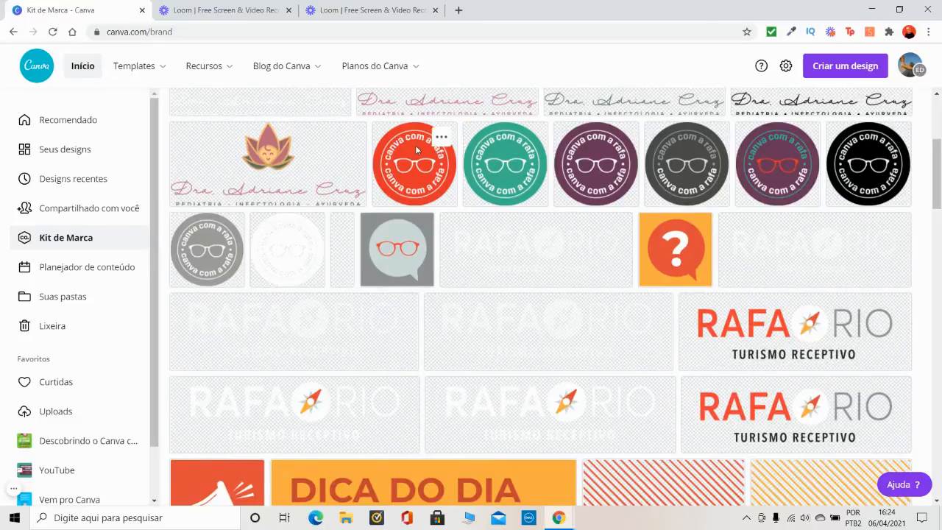
scroll(416, 145, "down", 3)
scroll(415, 150, "down", 7)
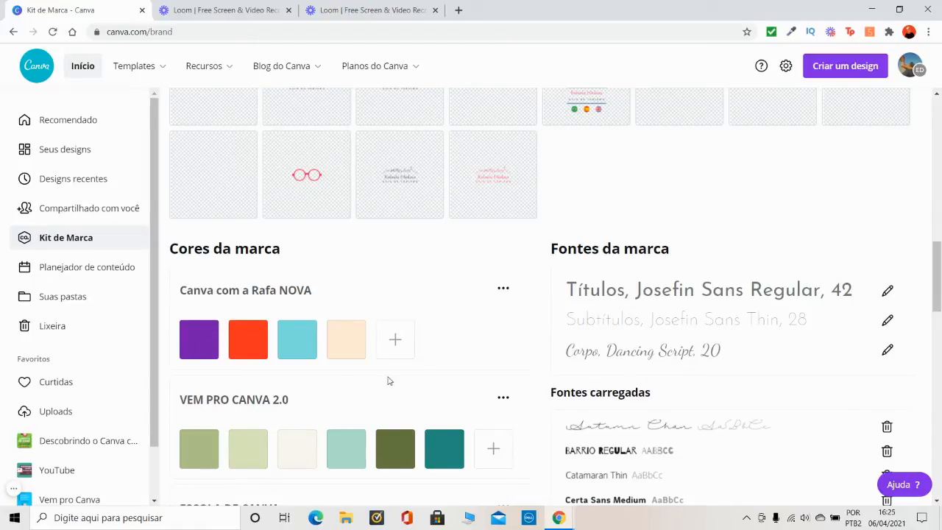
scroll(395, 378, "down", 1)
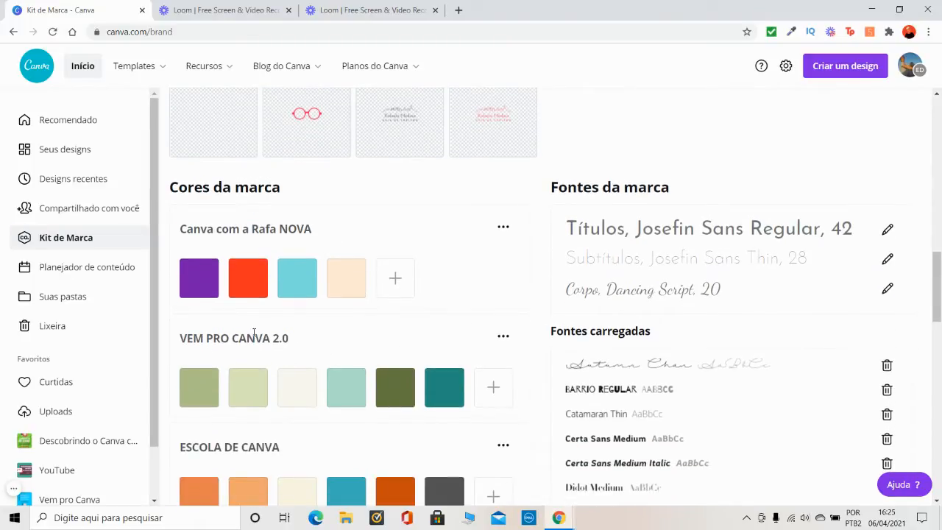
scroll(235, 349, "down", 3)
scroll(235, 353, "down", 2)
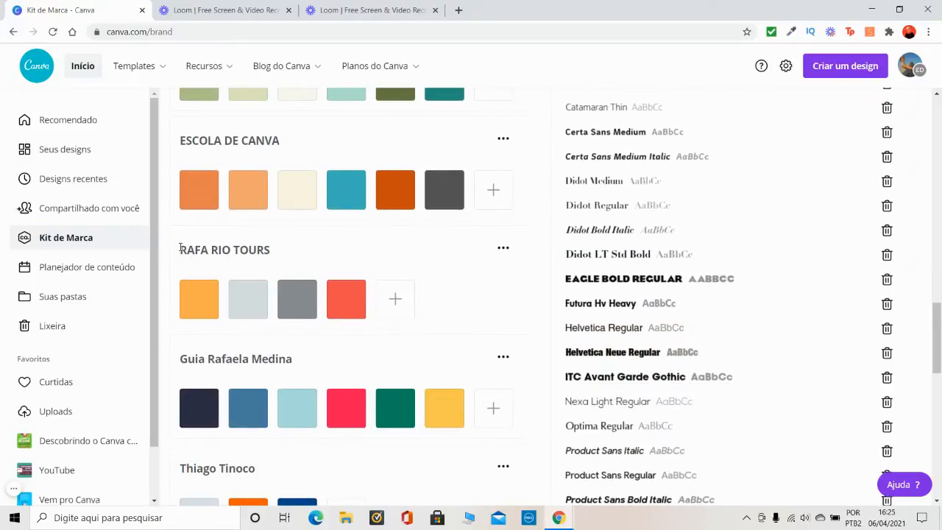
scroll(268, 336, "down", 1)
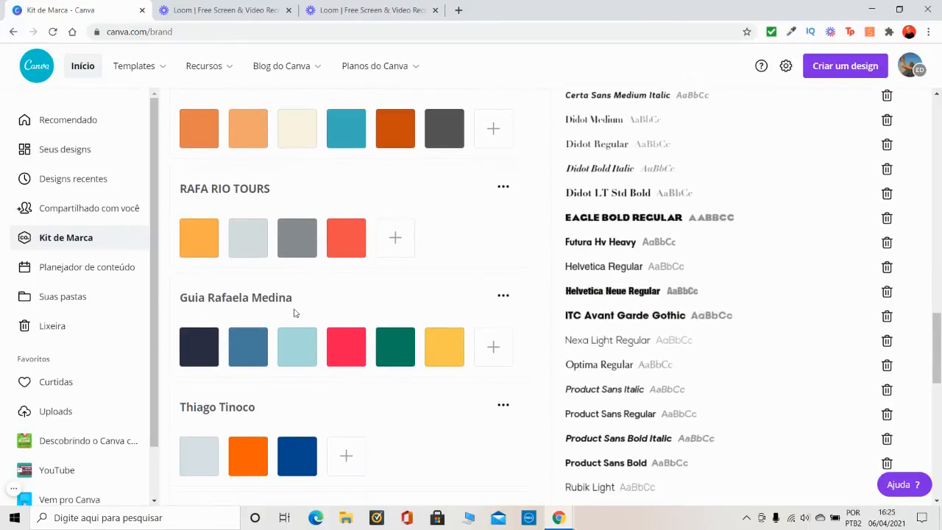
scroll(309, 338, "down", 1)
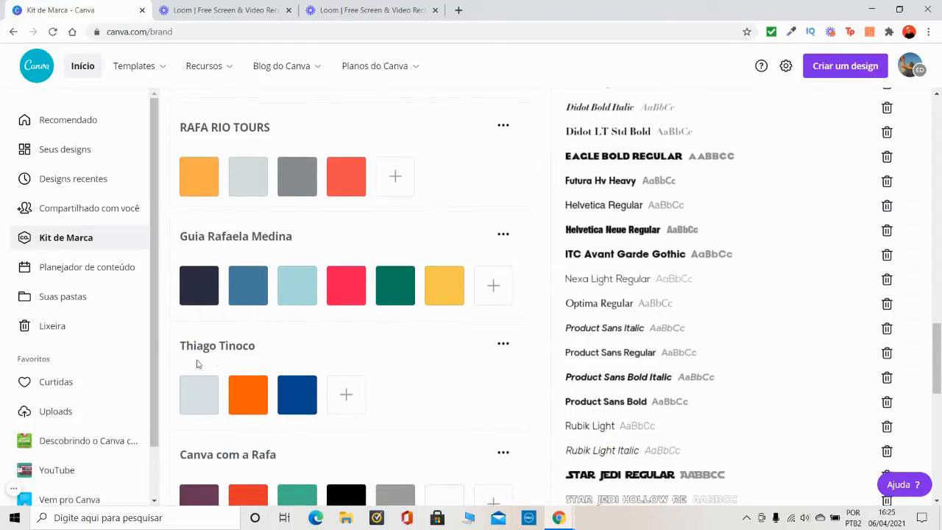
scroll(213, 347, "down", 3)
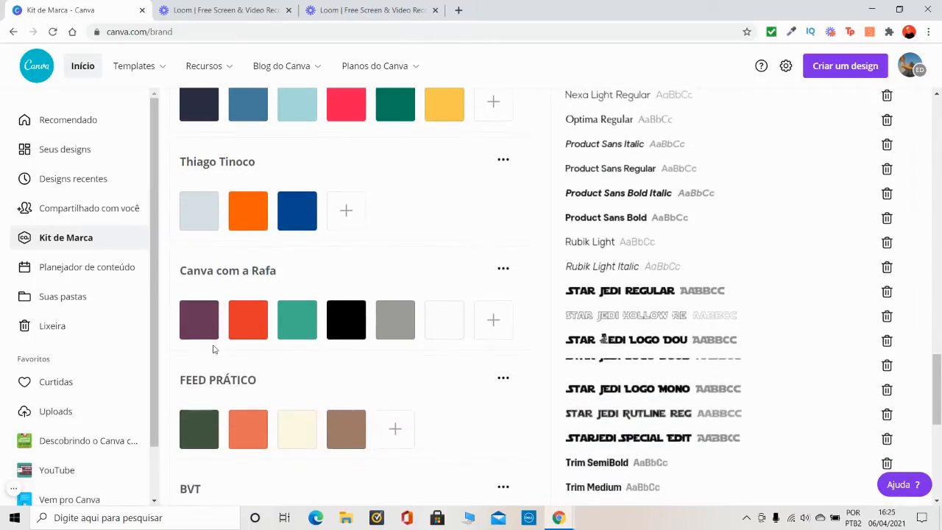
scroll(378, 378, "down", 3)
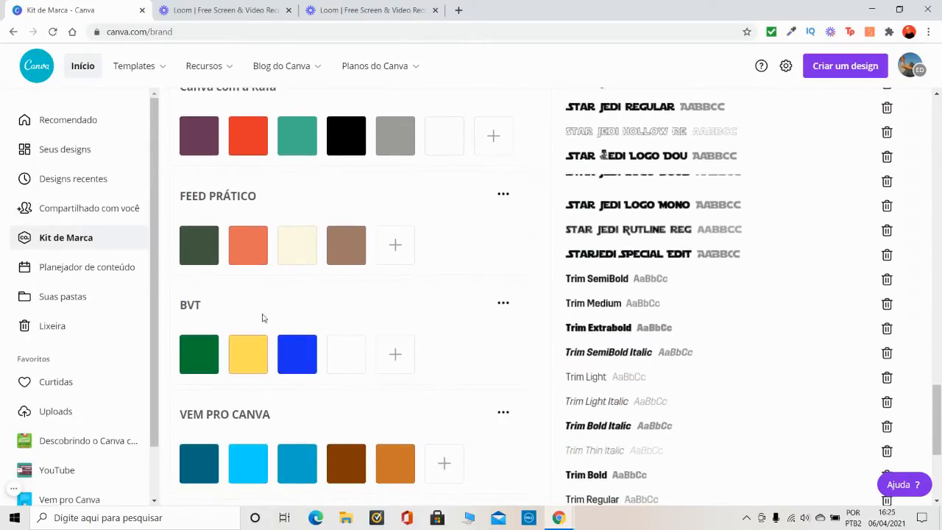
scroll(221, 353, "down", 2)
scroll(223, 355, "down", 2)
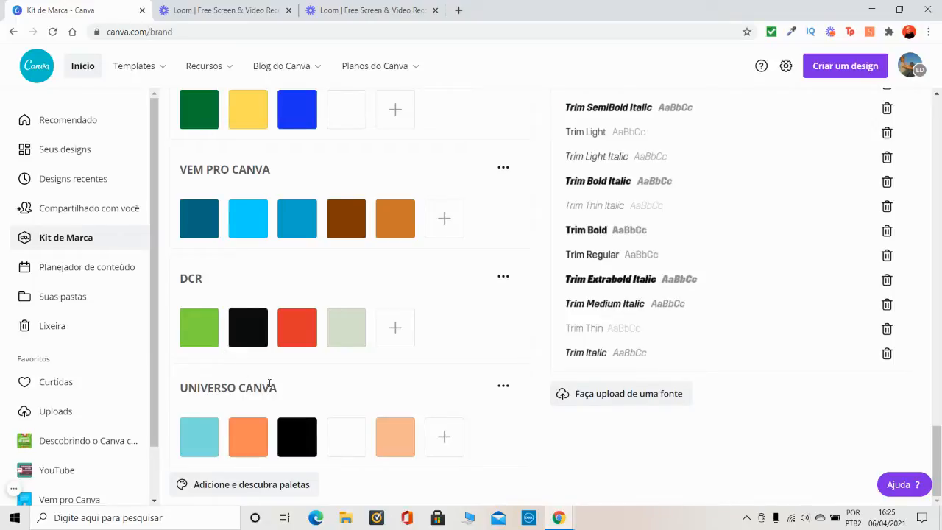
scroll(356, 265, "up", 1)
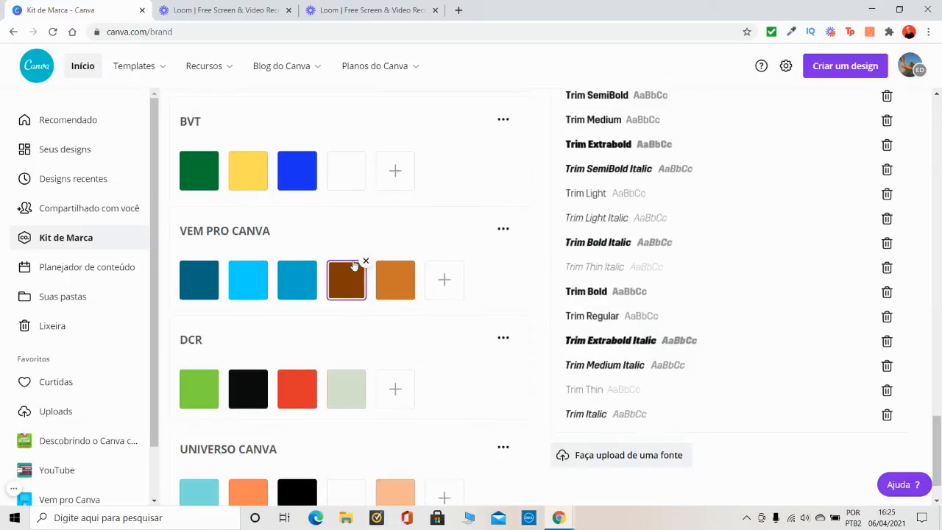
scroll(360, 257, "up", 5)
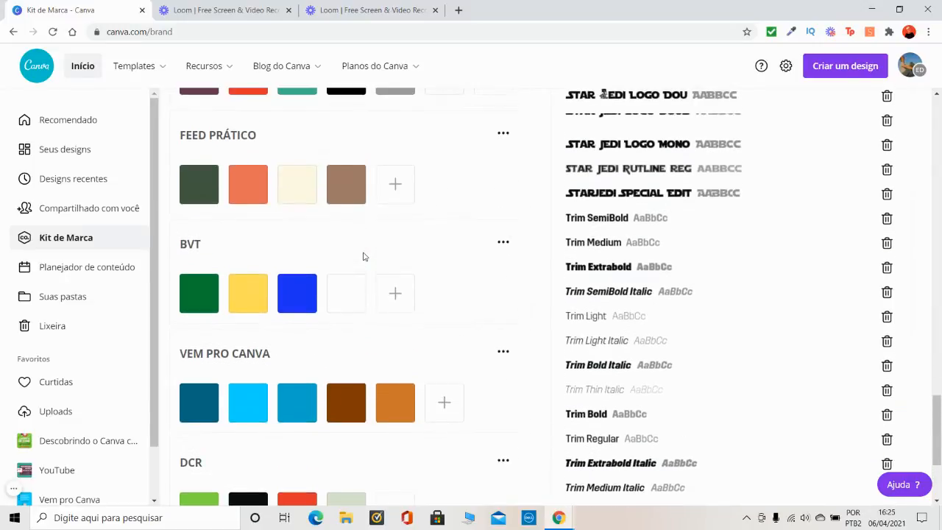
scroll(363, 256, "up", 4)
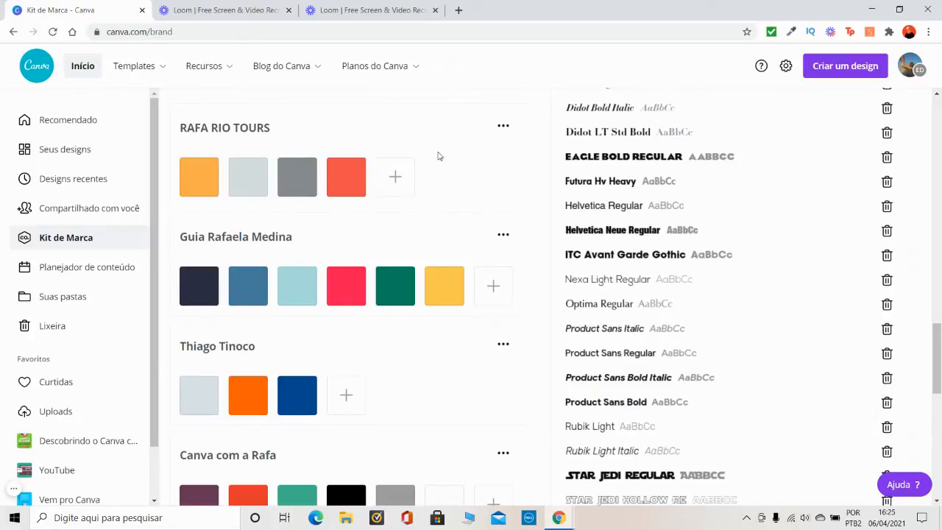
scroll(484, 134, "up", 3)
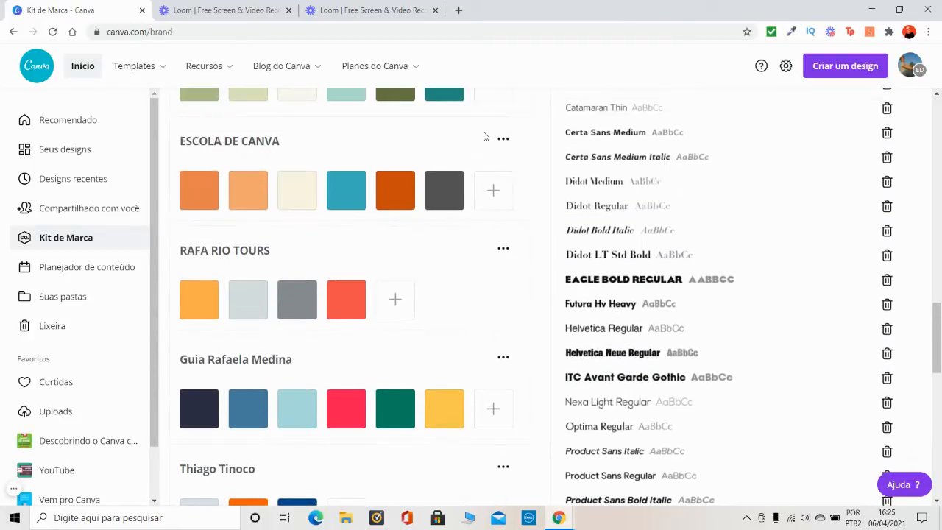
scroll(651, 168, "up", 3)
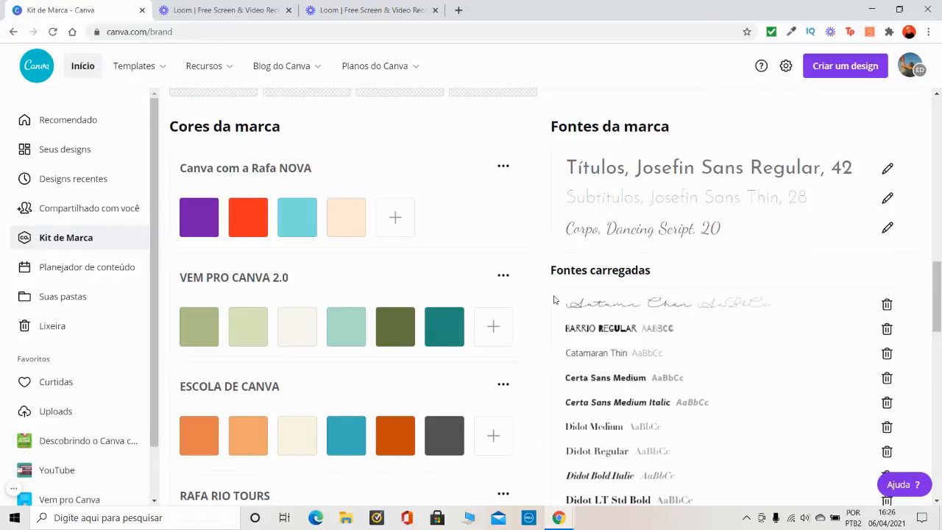
Look through the uploaded brand fonts to the end of the list, then open the font upload file chooser and dismiss it
scroll(706, 354, "down", 1)
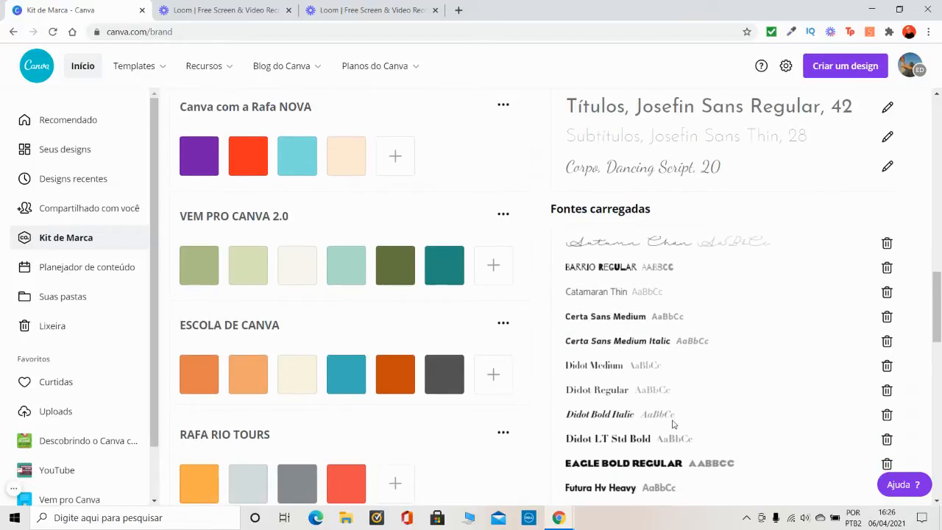
scroll(671, 424, "down", 1)
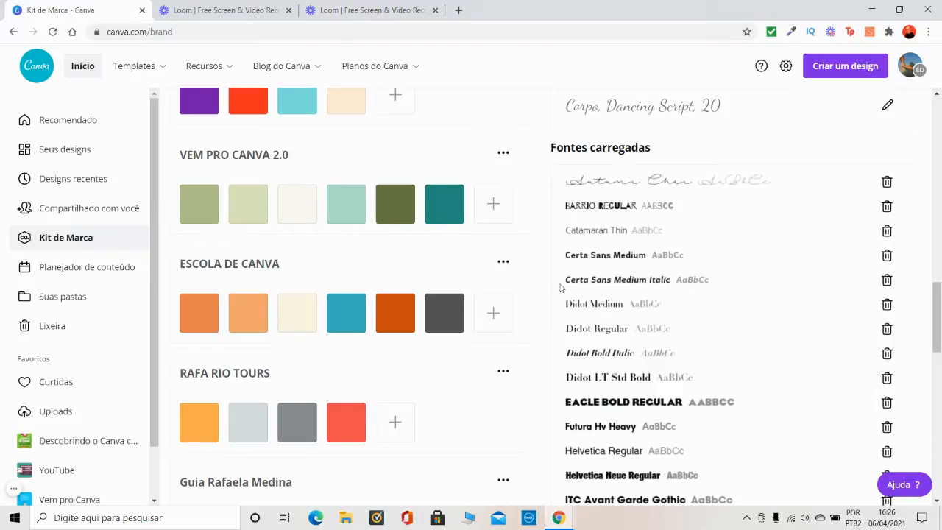
scroll(626, 382, "down", 2)
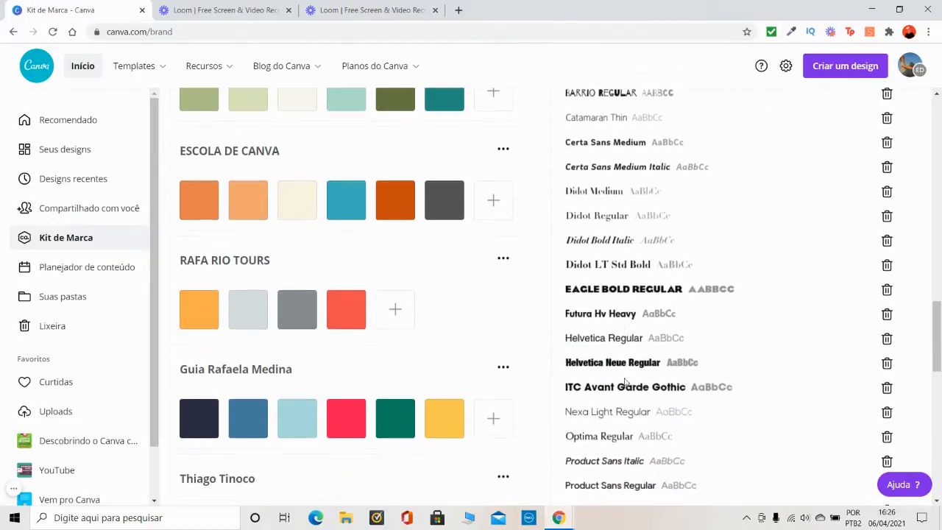
scroll(625, 381, "down", 4)
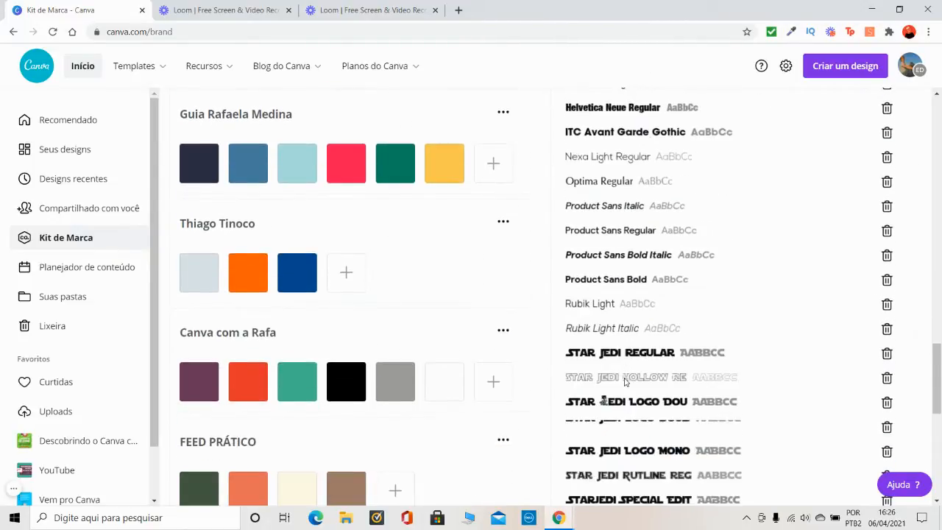
scroll(625, 381, "down", 8)
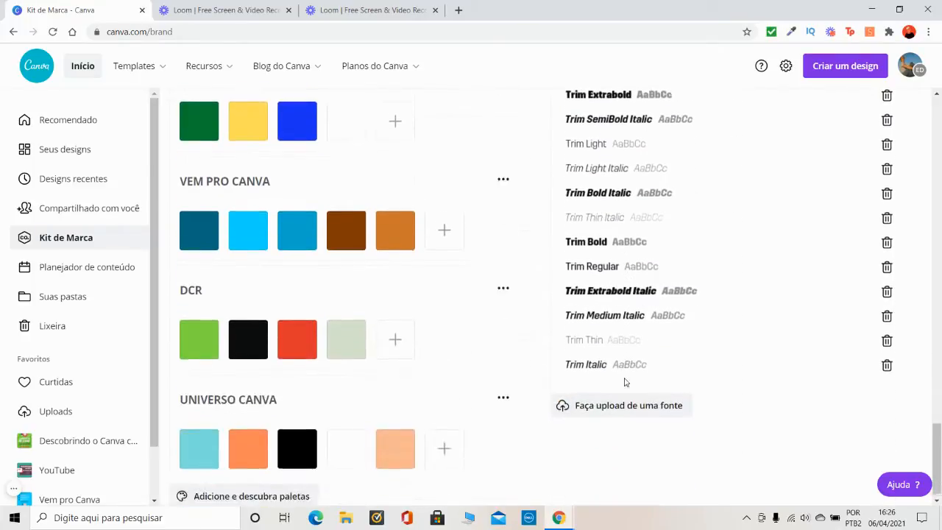
scroll(625, 382, "down", 1)
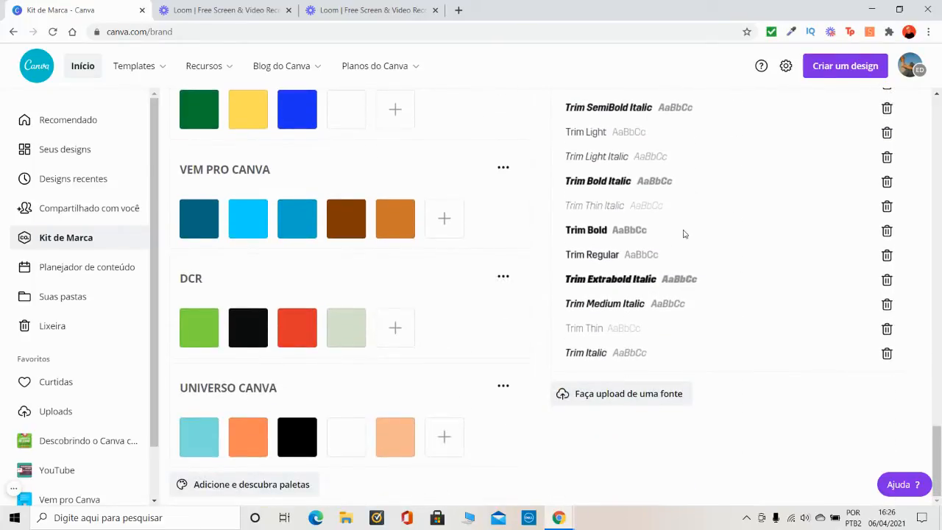
left_click(657, 397)
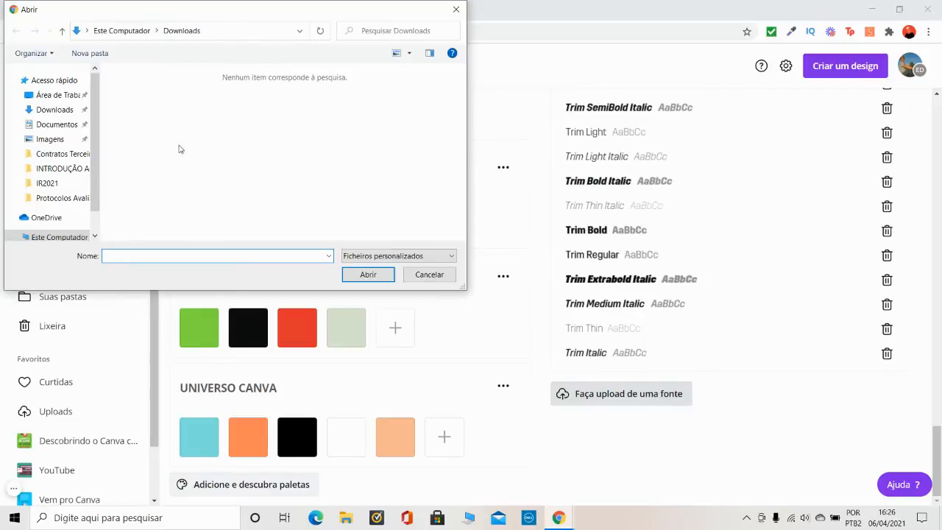
left_click(419, 276)
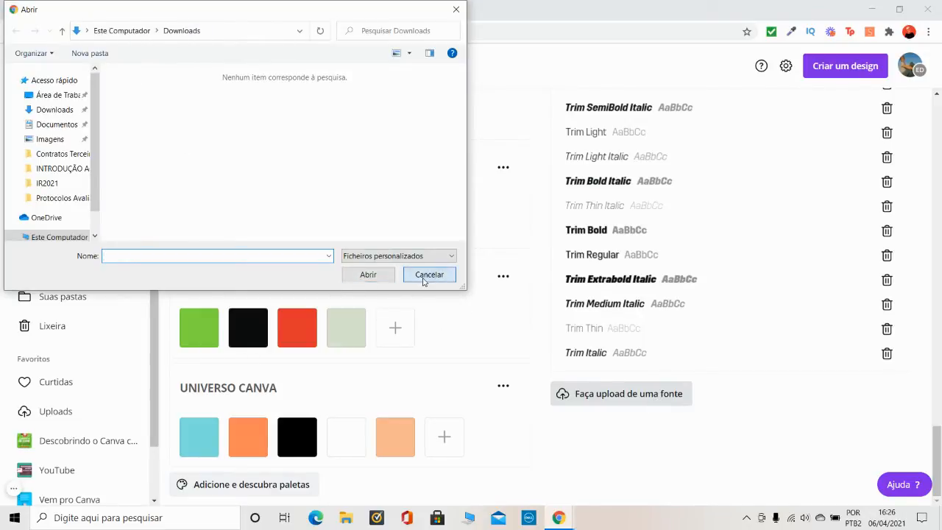
Review the stored brand logos again and return to the start of the brand colours and fonts sections
scroll(820, 230, "up", 6)
scroll(819, 229, "up", 10)
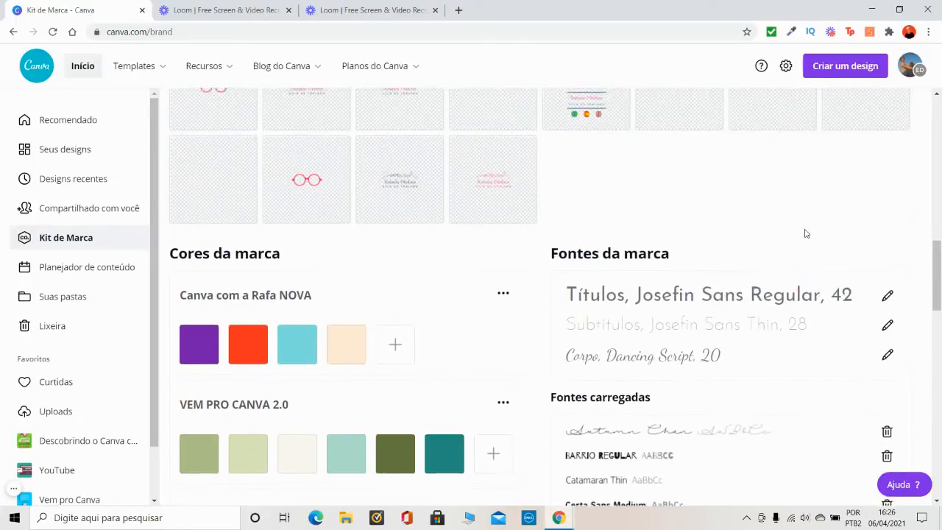
scroll(803, 231, "up", 8)
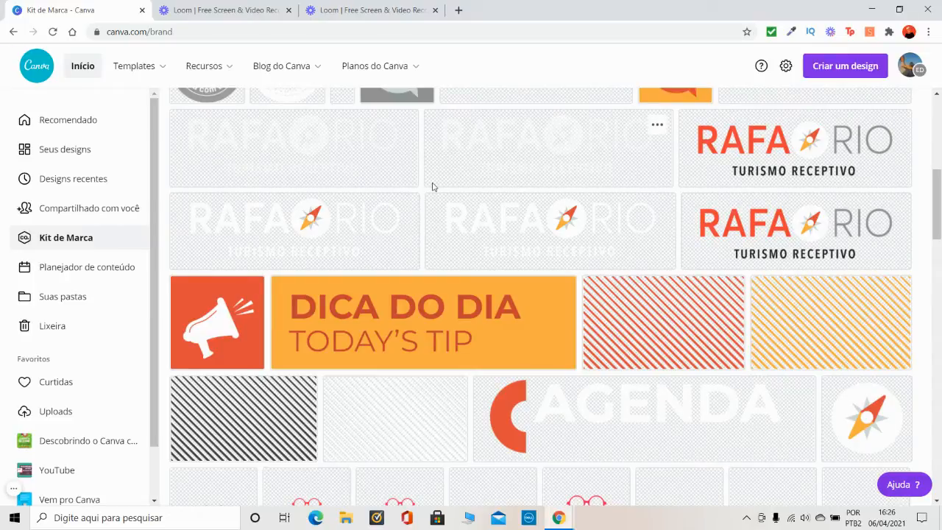
scroll(436, 184, "up", 2)
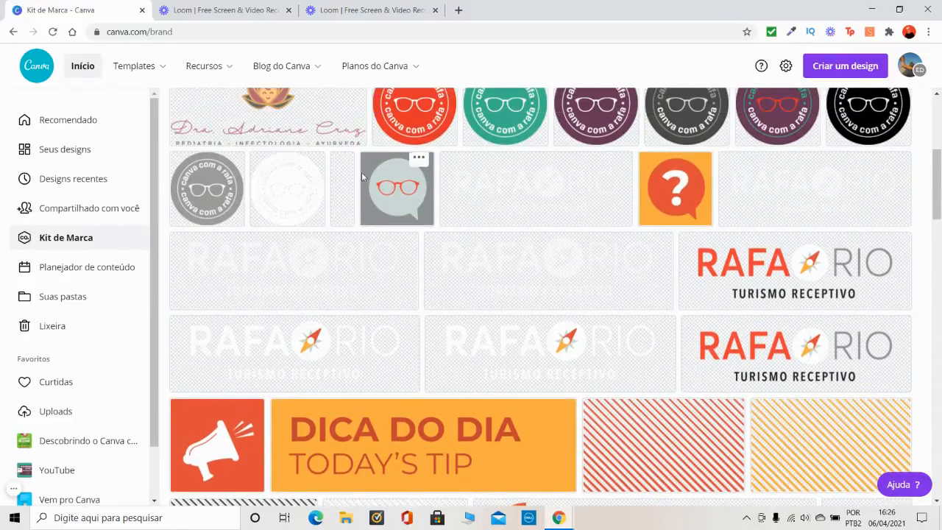
scroll(413, 234, "down", 6)
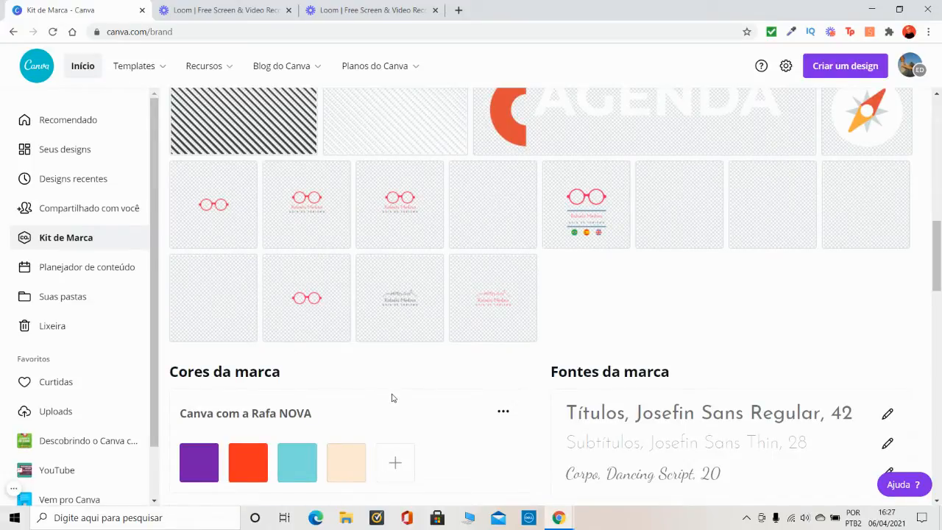
scroll(393, 397, "down", 2)
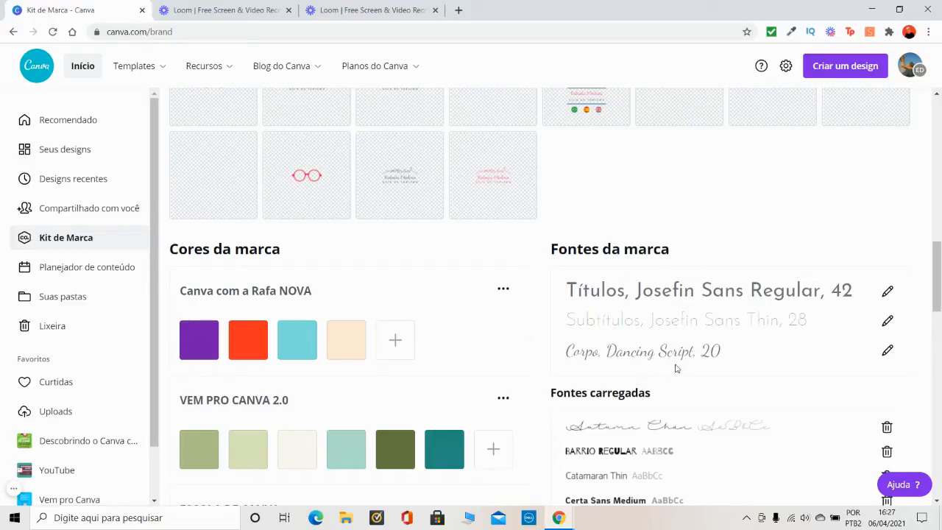
scroll(736, 353, "down", 1)
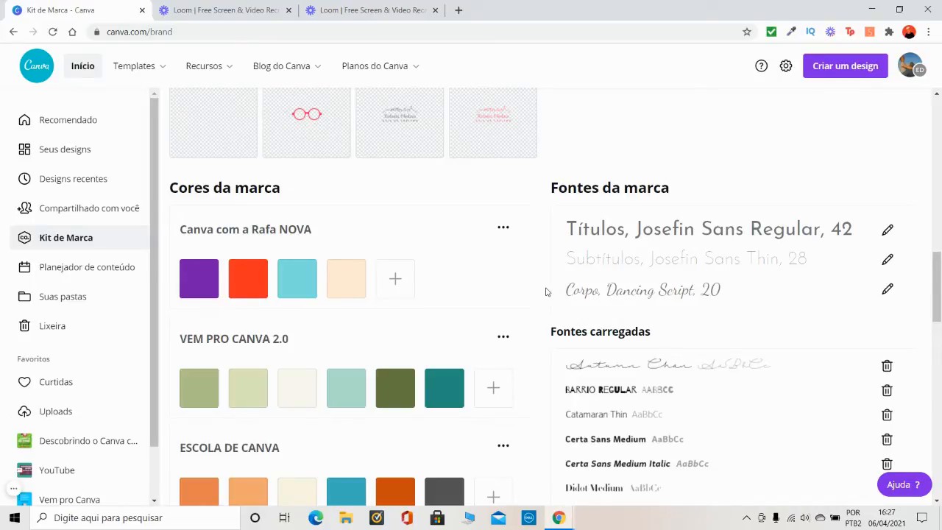
Create a blank Instagram post from the Instagram post templates page and collapse the template browser beside the canvas
mouse_move(117, 66)
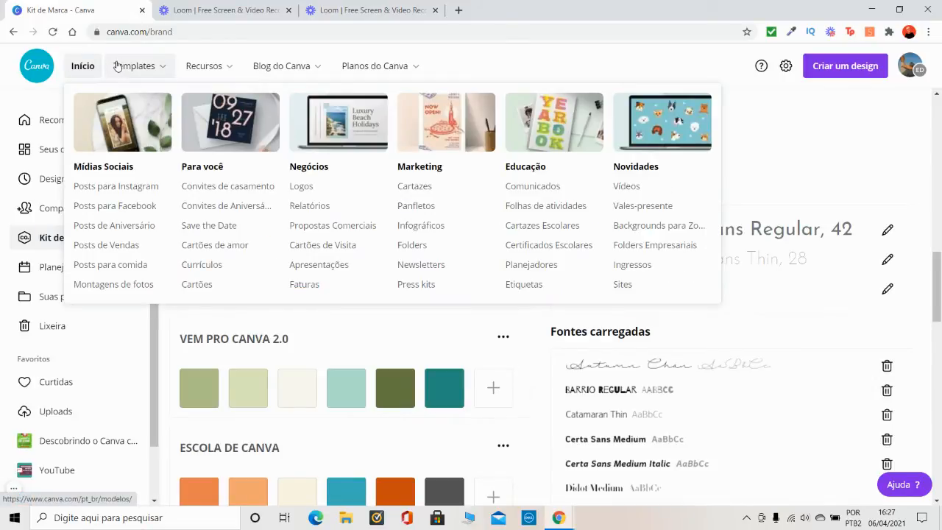
left_click(121, 192)
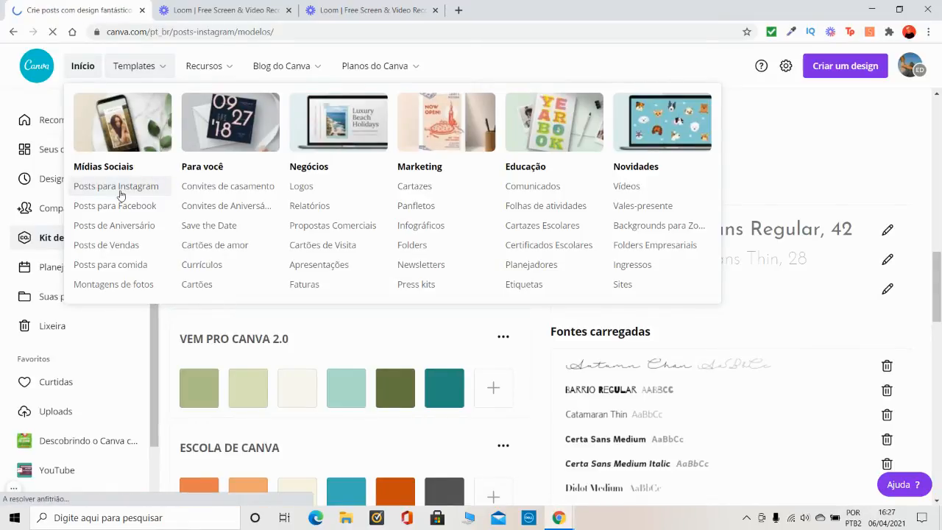
scroll(118, 199, "down", 3)
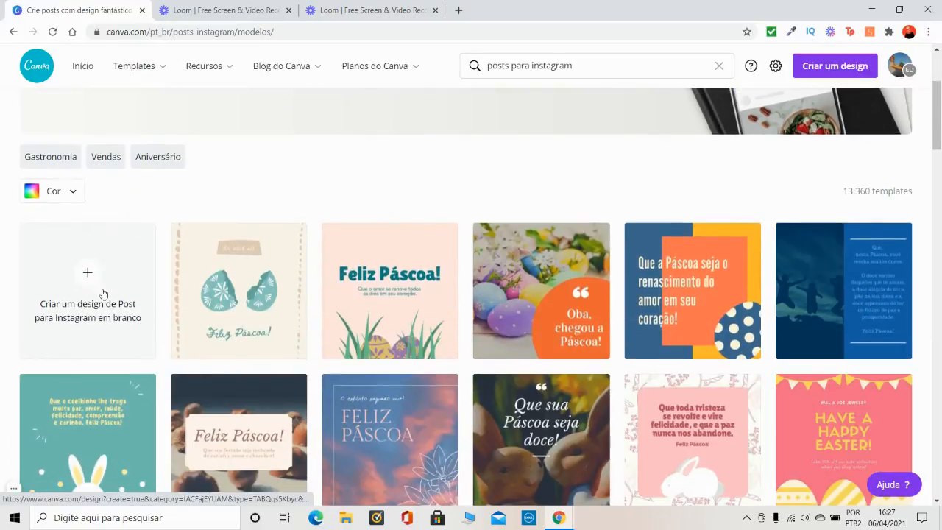
left_click(88, 288)
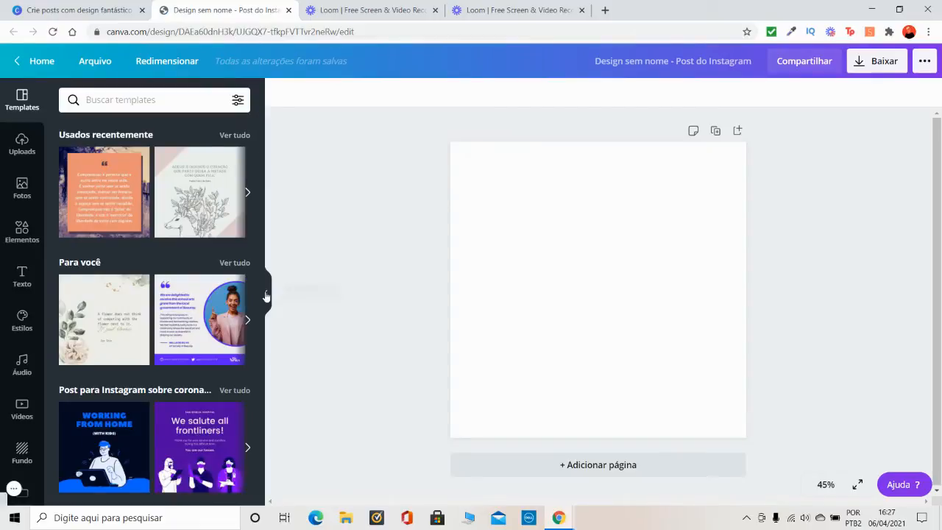
left_click(266, 295)
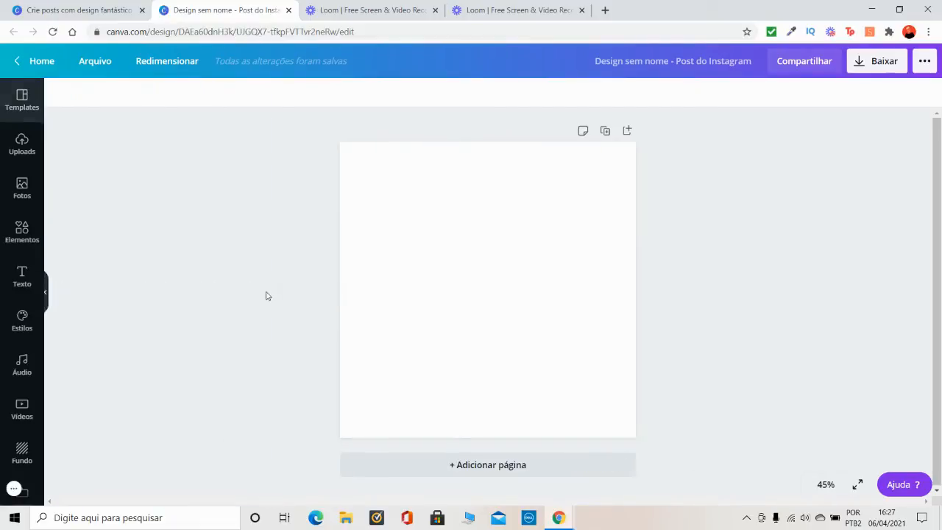
Browse the brand palettes for the blank page's background and apply the purple from the Canva com a Rafa NOVA palette
left_click(398, 244)
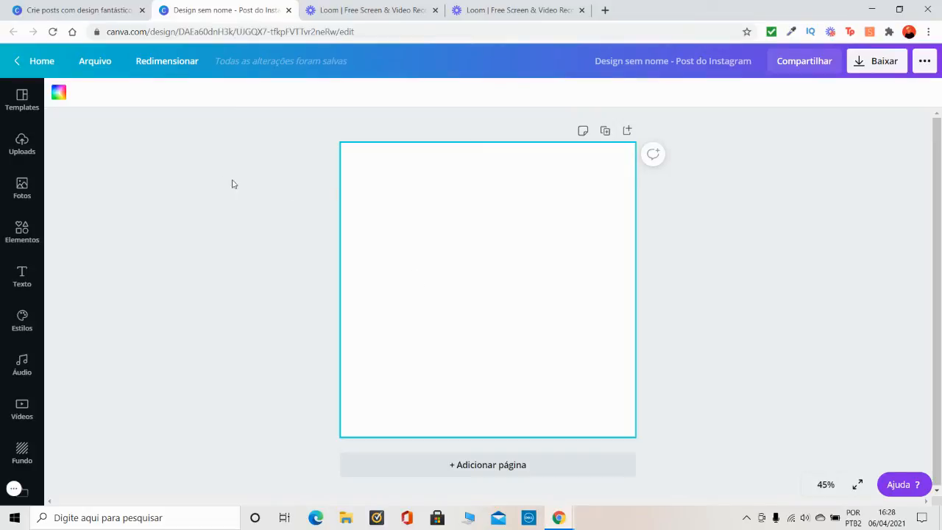
left_click(59, 94)
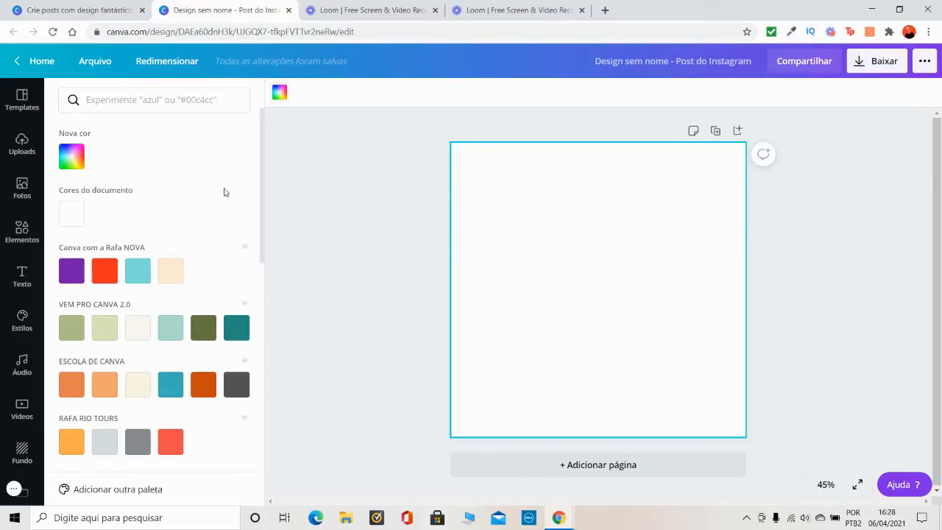
scroll(224, 192, "down", 5)
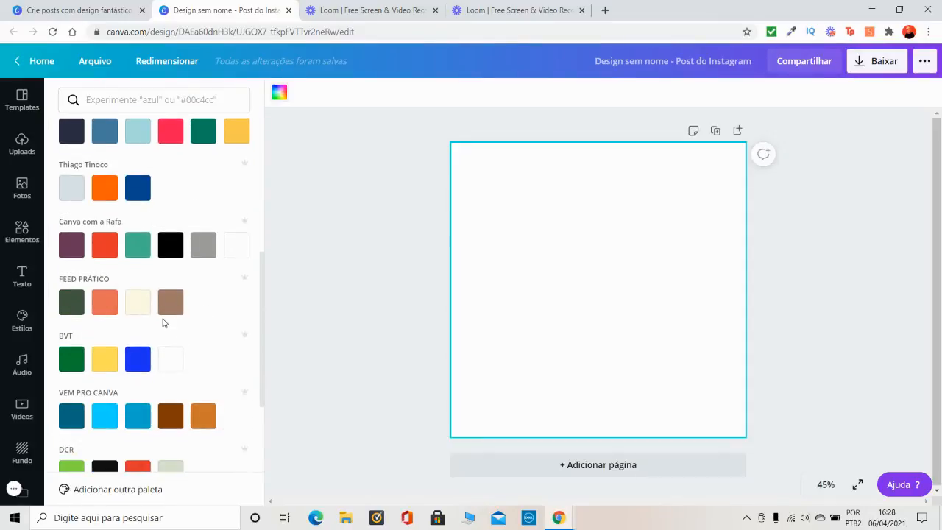
scroll(164, 322, "down", 3)
scroll(176, 243, "down", 1)
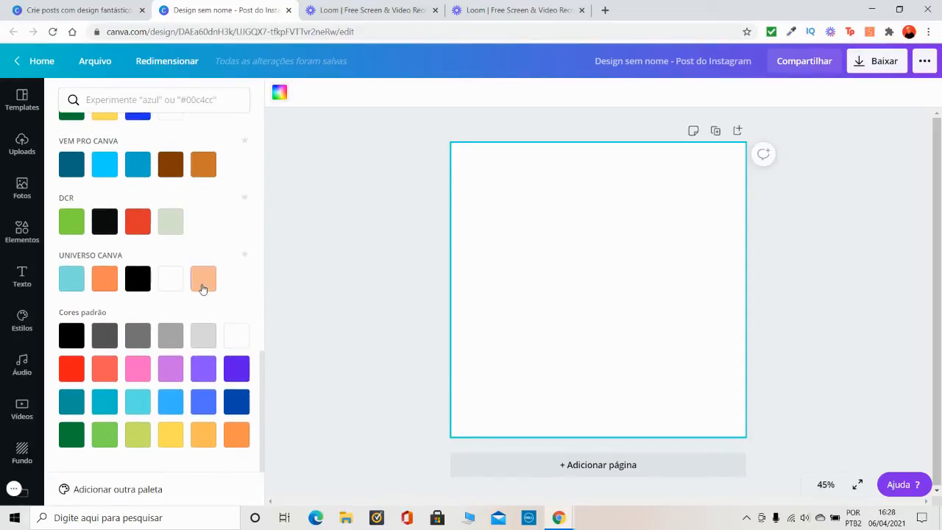
scroll(215, 275, "up", 3)
scroll(107, 213, "up", 2)
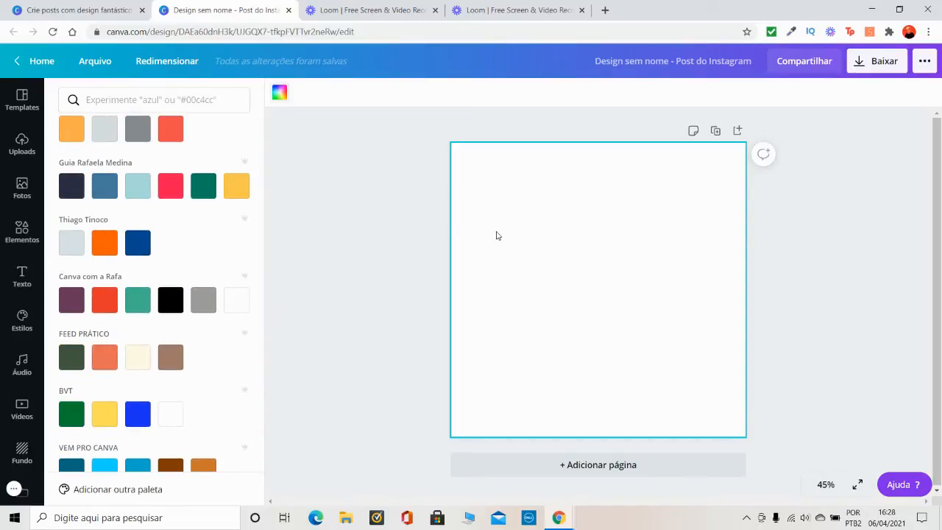
scroll(113, 226, "up", 2)
scroll(157, 217, "up", 2)
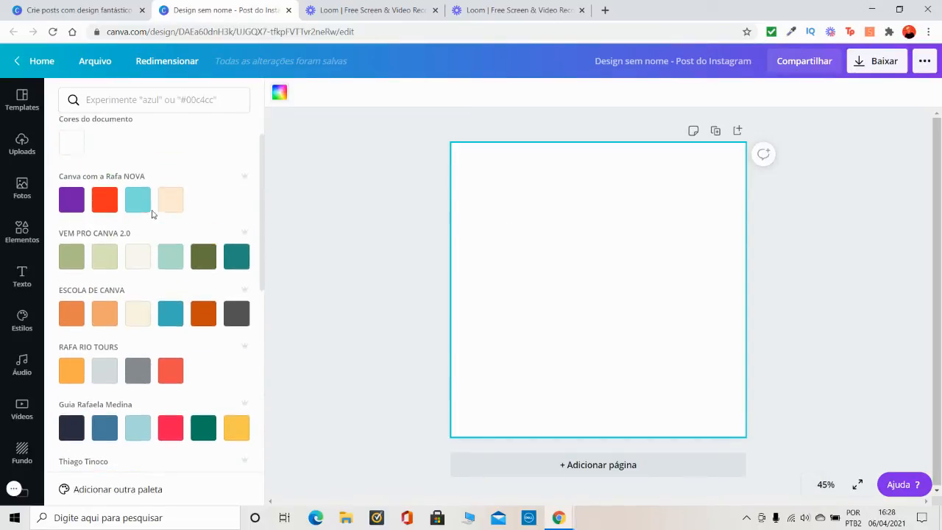
scroll(111, 188, "up", 1)
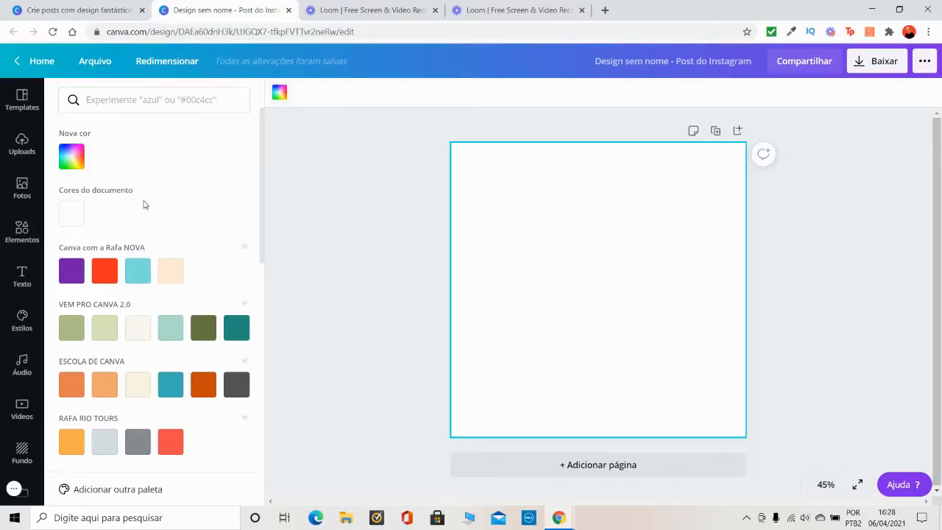
left_click(71, 271)
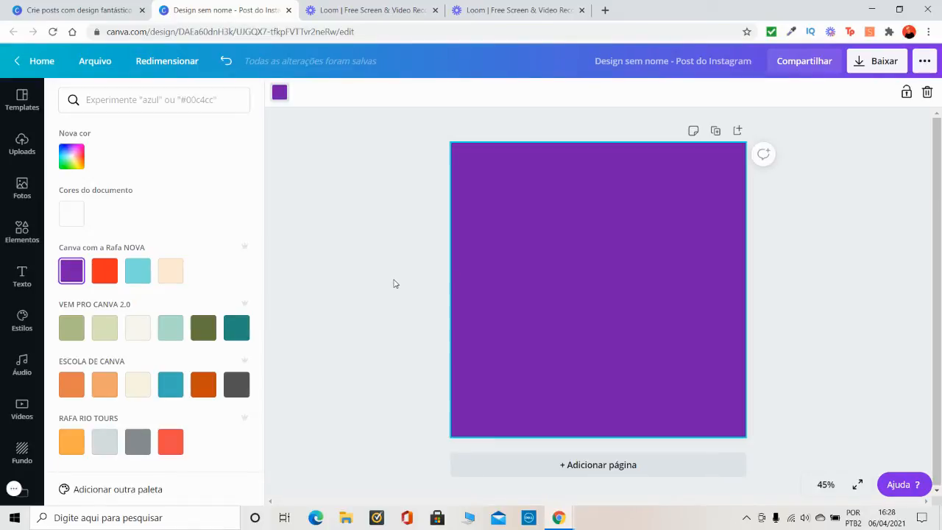
Add a paragraph text box, enlarge it to font size 71,3 and centre it in the upper part of the purple page
key("t")
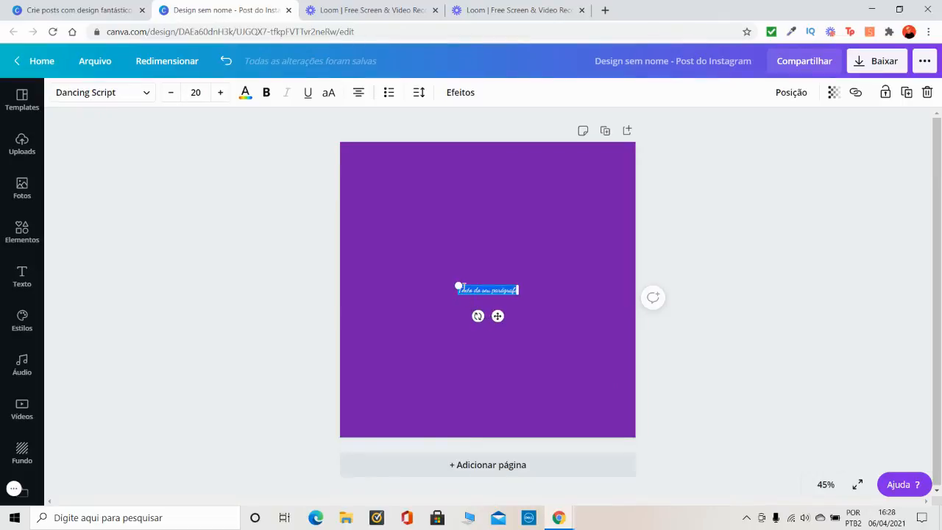
left_click_drag(456, 286, 382, 232)
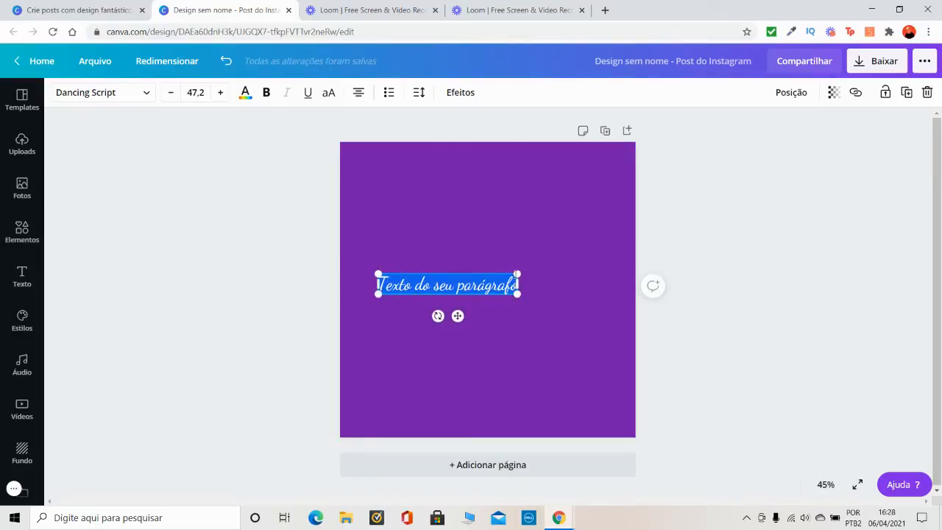
left_click_drag(519, 272, 585, 230)
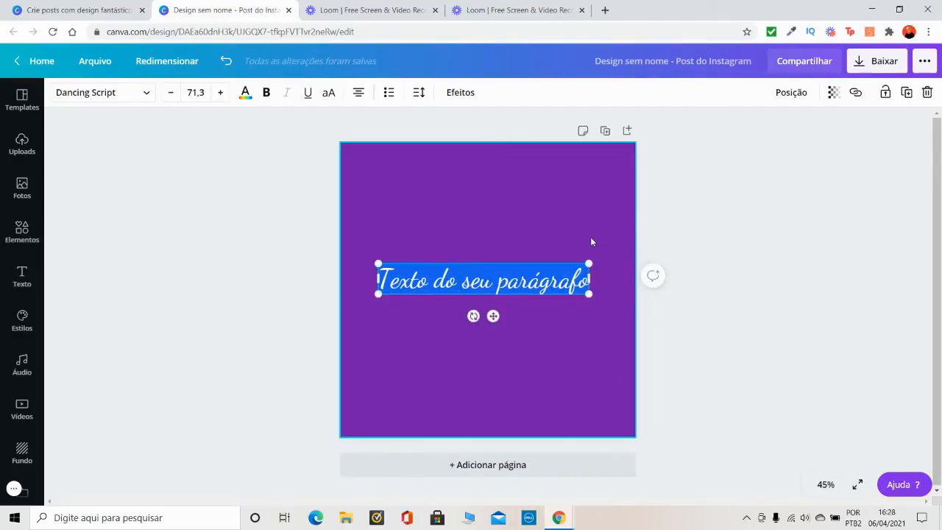
left_click(559, 313)
left_click(521, 288)
left_click_drag(521, 288, 523, 218)
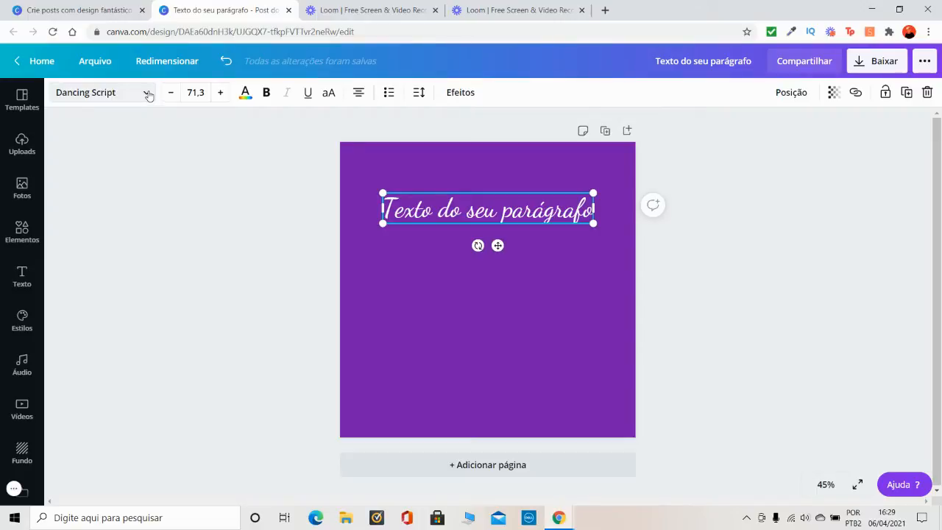
Add a text box in the brand title style, place it just below the paragraph text and deselect it
left_click(21, 277)
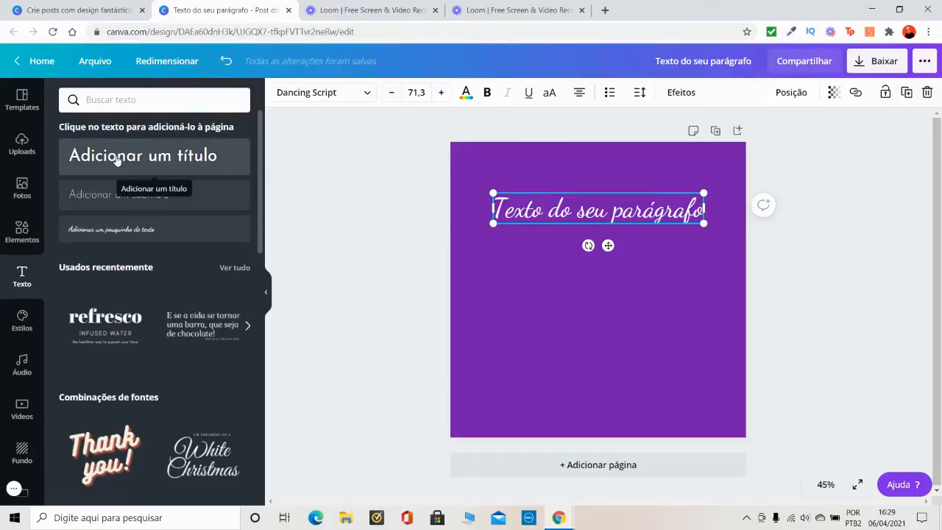
left_click(116, 158)
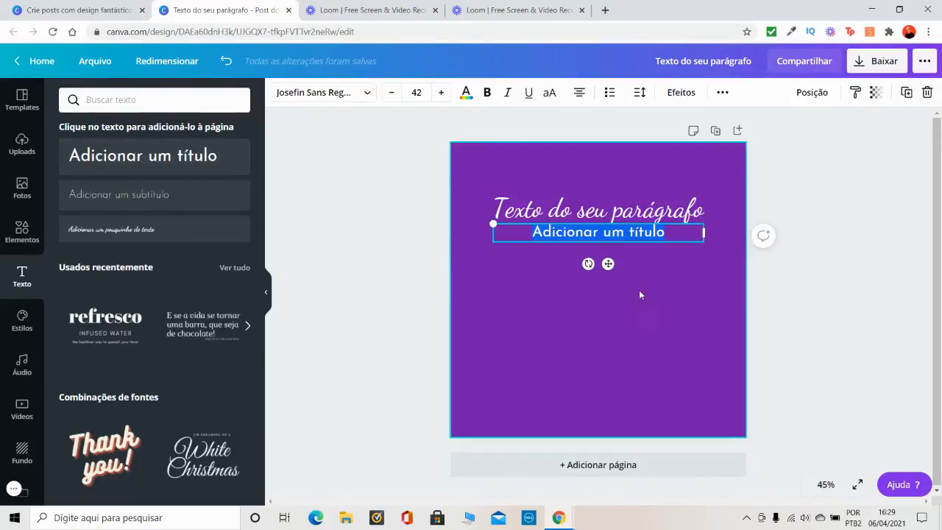
left_click_drag(607, 263, 607, 288)
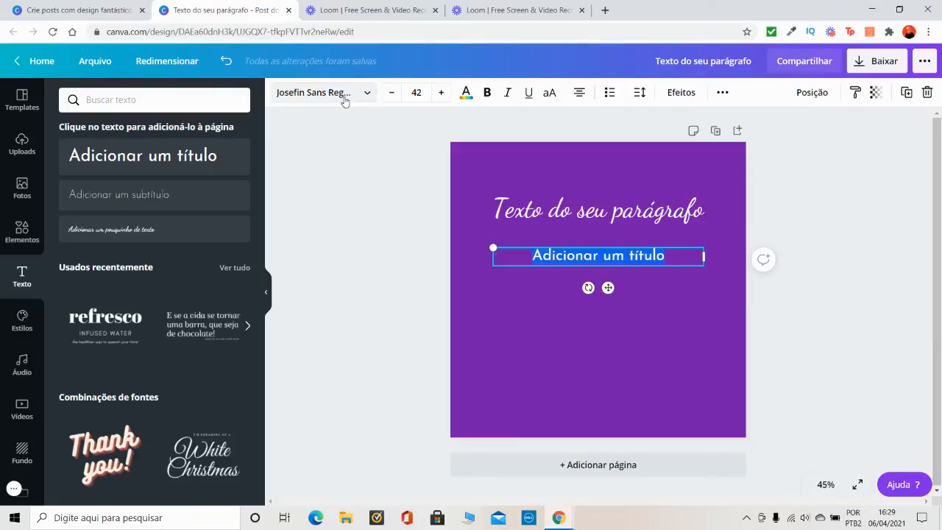
left_click(364, 208)
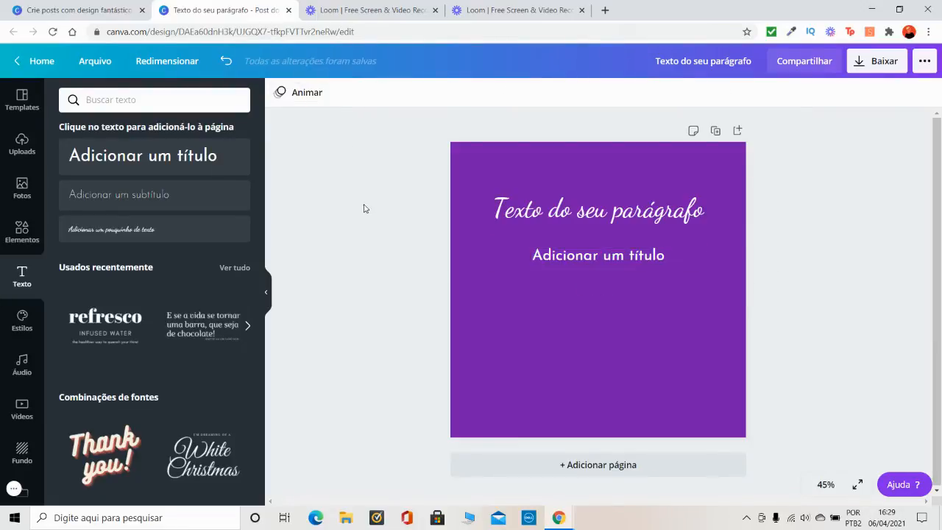
Check the title text's font in the font list, including the brand fonts, and return to the page
left_click(590, 259)
left_click(268, 293)
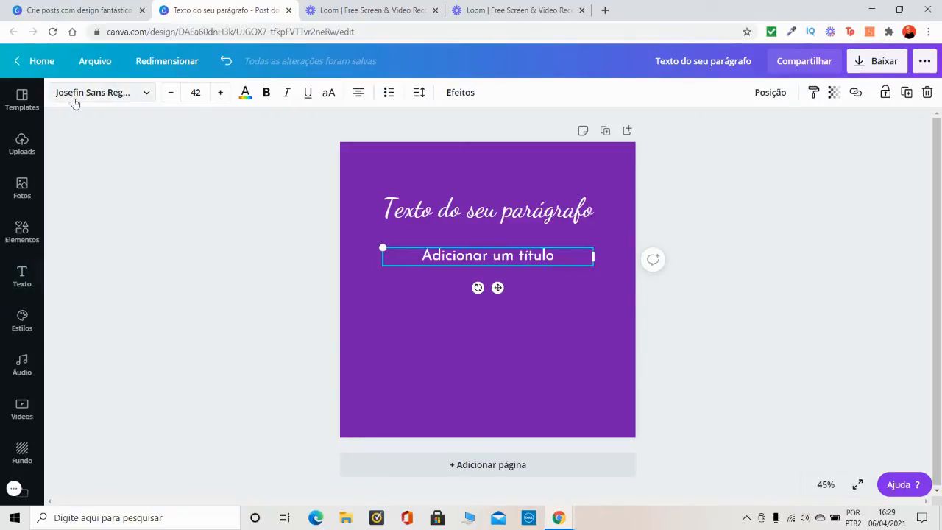
left_click(145, 93)
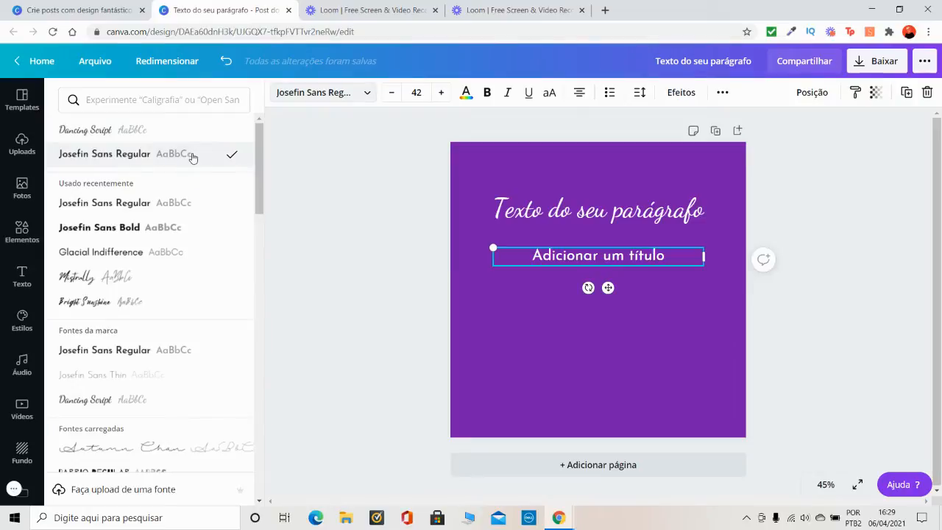
left_click(605, 171)
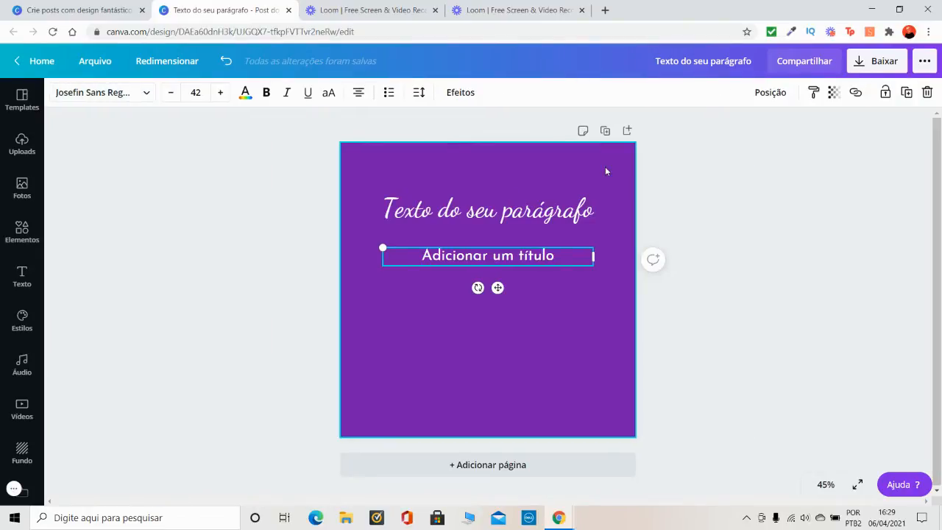
left_click(606, 171)
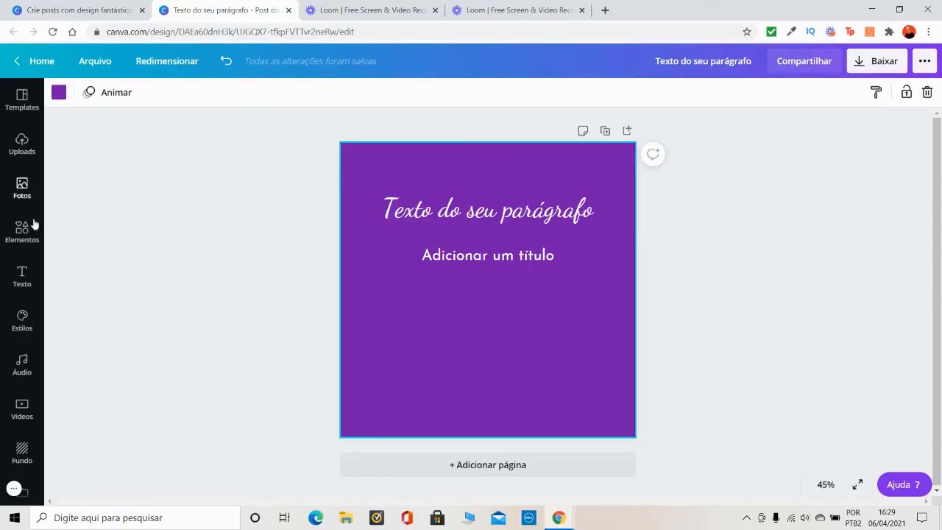
Look through your own folders beside the design, from the default folders down to YouTube
scroll(20, 189, "down", 1)
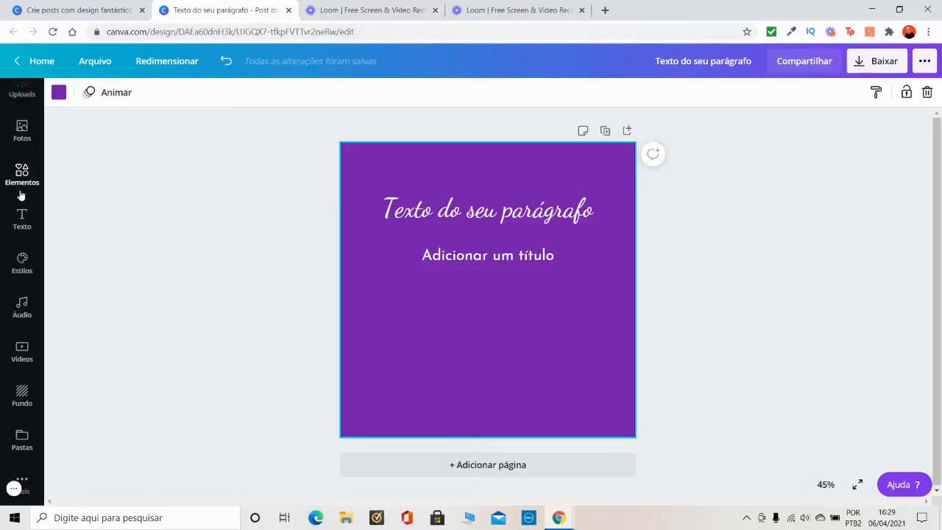
left_click(22, 440)
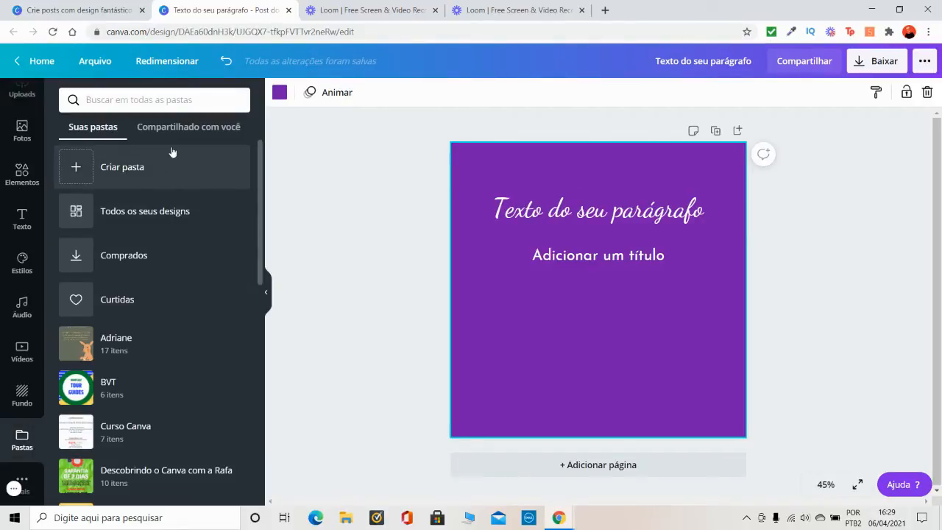
scroll(143, 301, "down", 8)
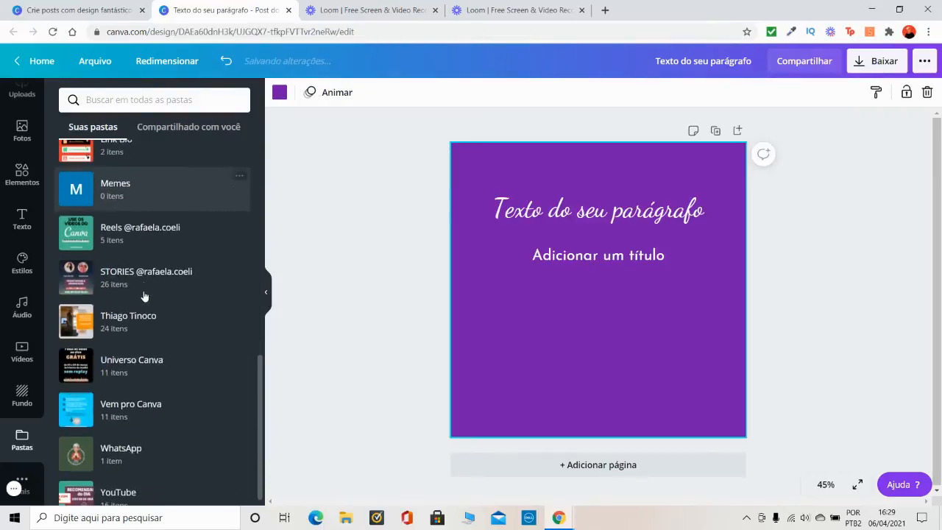
scroll(144, 295, "up", 8)
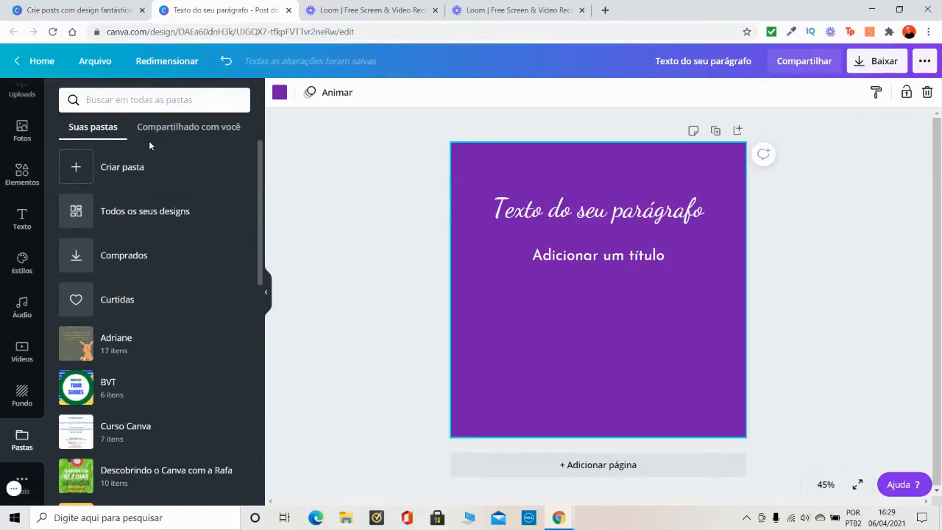
Examine the brand logos in the shared Logotipos folder, from the lotus logos to the Rafa Rio ones, and collapse the browser
left_click(173, 126)
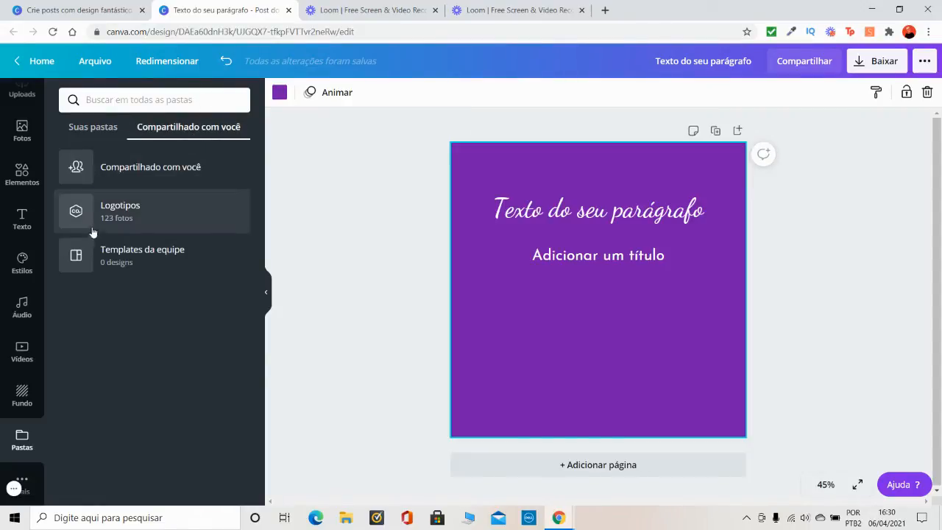
left_click(109, 214)
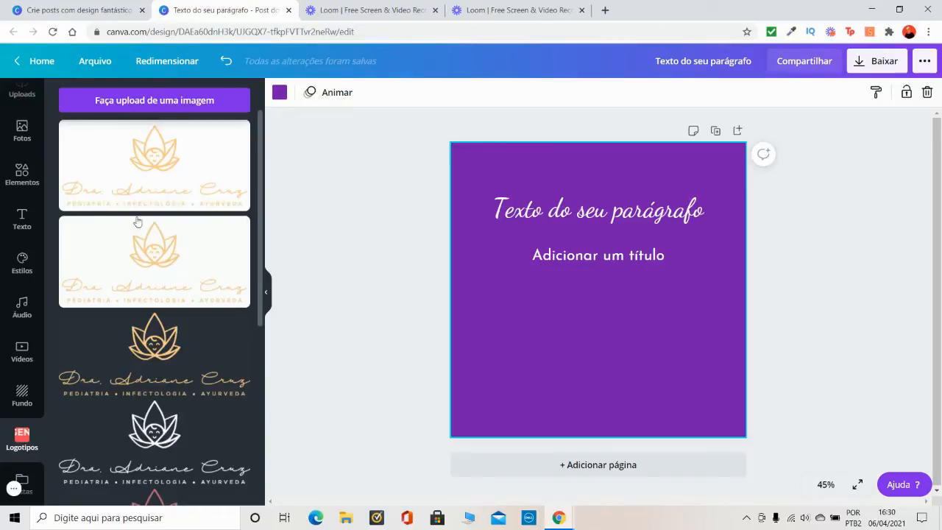
scroll(146, 204, "down", 1)
scroll(147, 213, "down", 2)
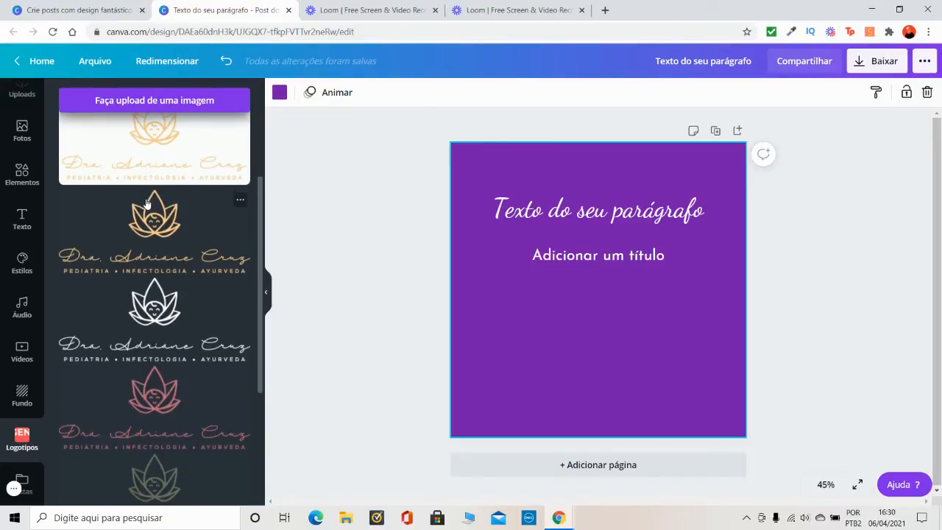
scroll(136, 352, "down", 2)
scroll(147, 295, "down", 3)
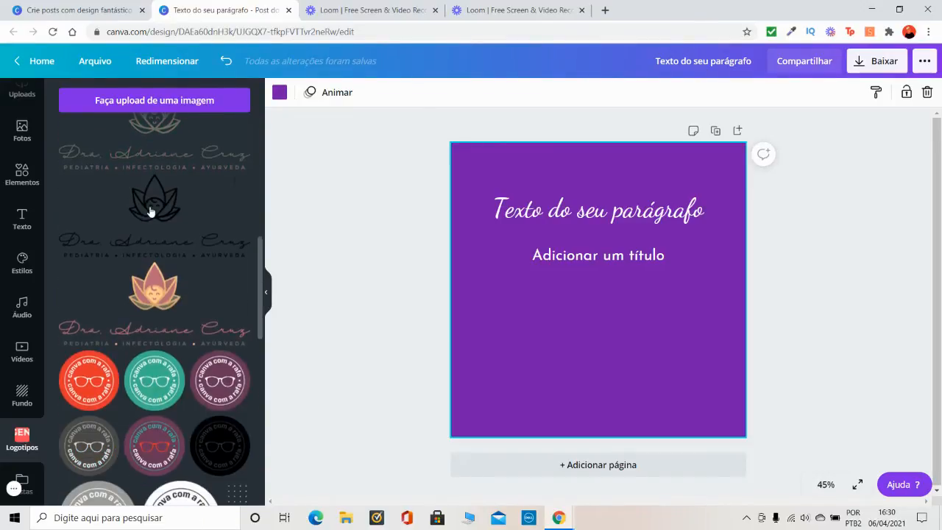
scroll(166, 221, "down", 5)
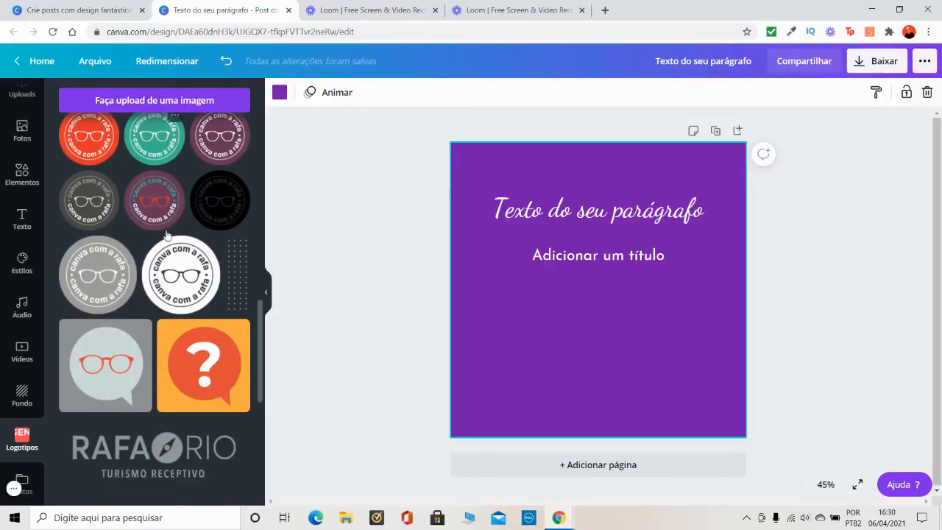
scroll(147, 280, "down", 5)
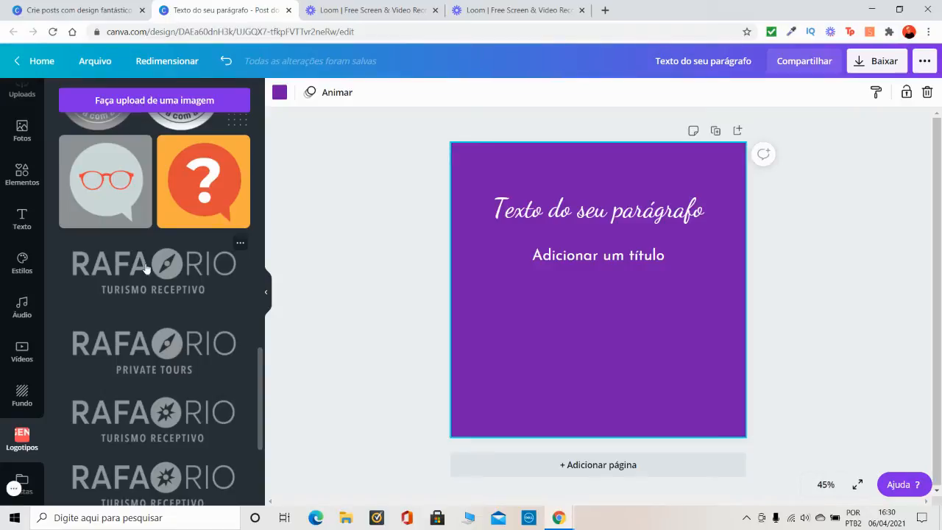
left_click(320, 195)
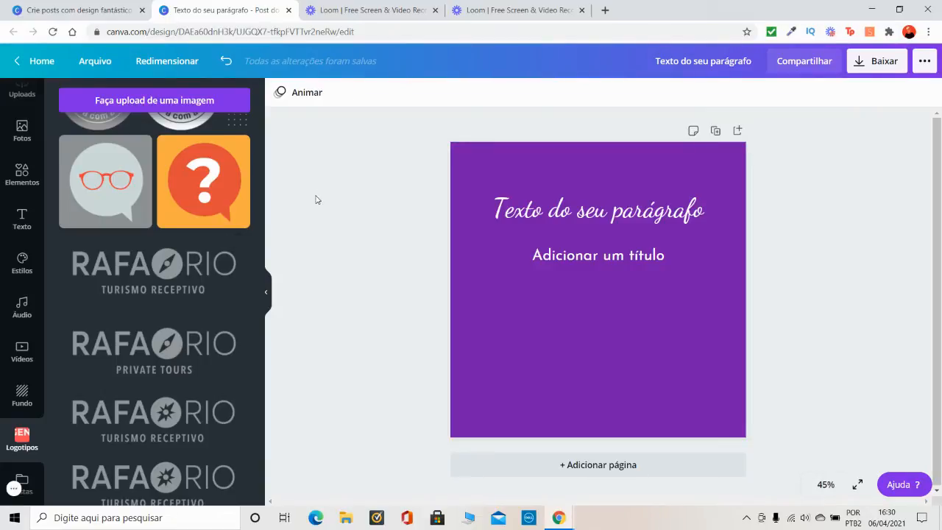
left_click(266, 292)
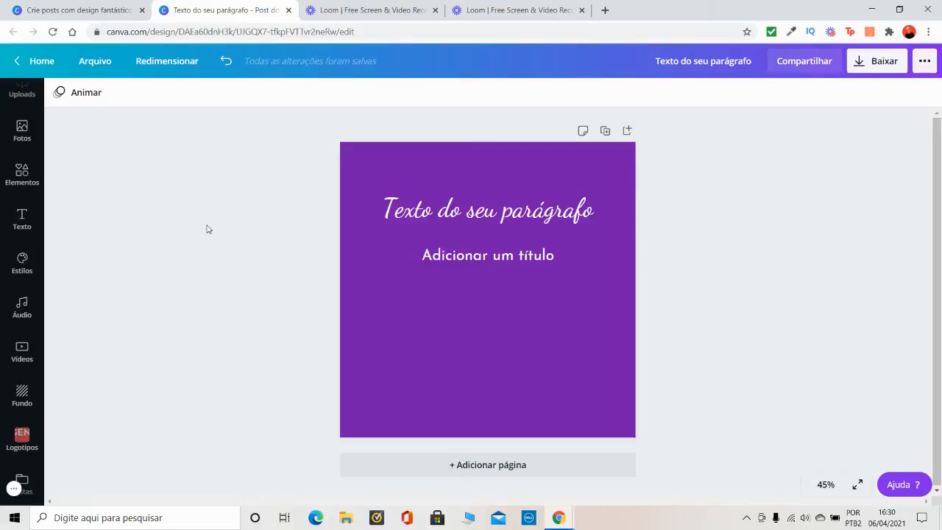
Add a second page after the first and search the photo library for "mulher"
left_click(628, 131)
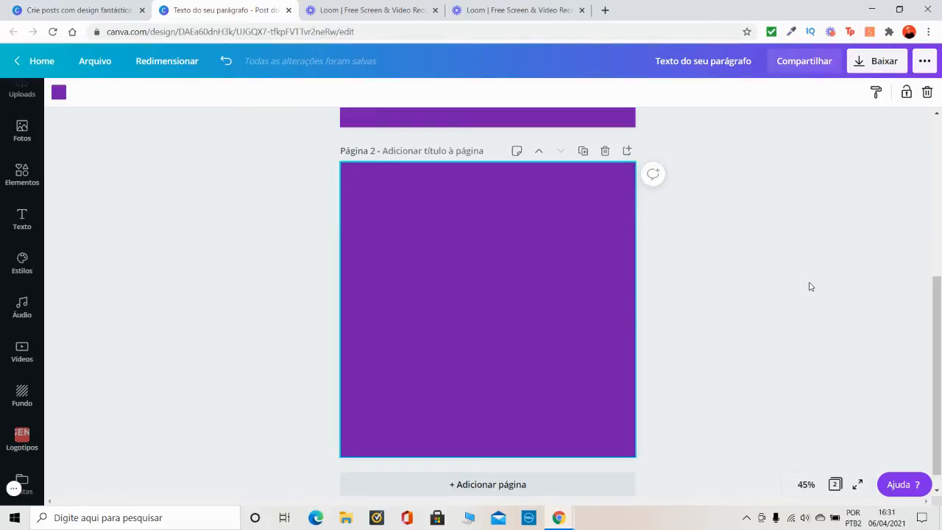
left_click(16, 129)
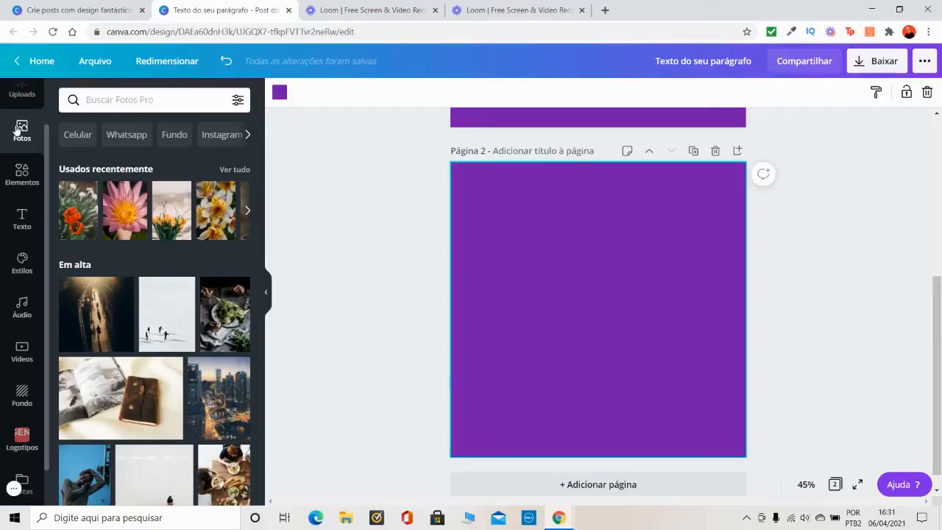
left_click(97, 98)
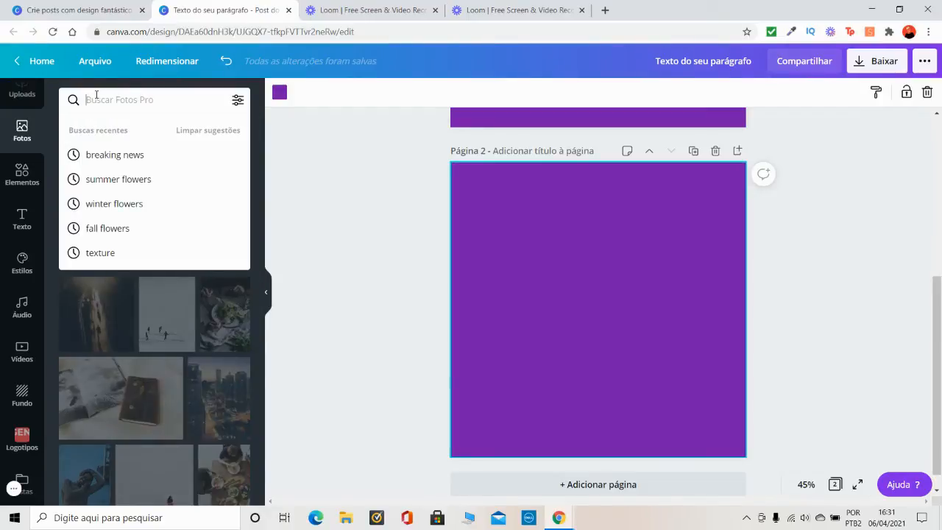
type("m")
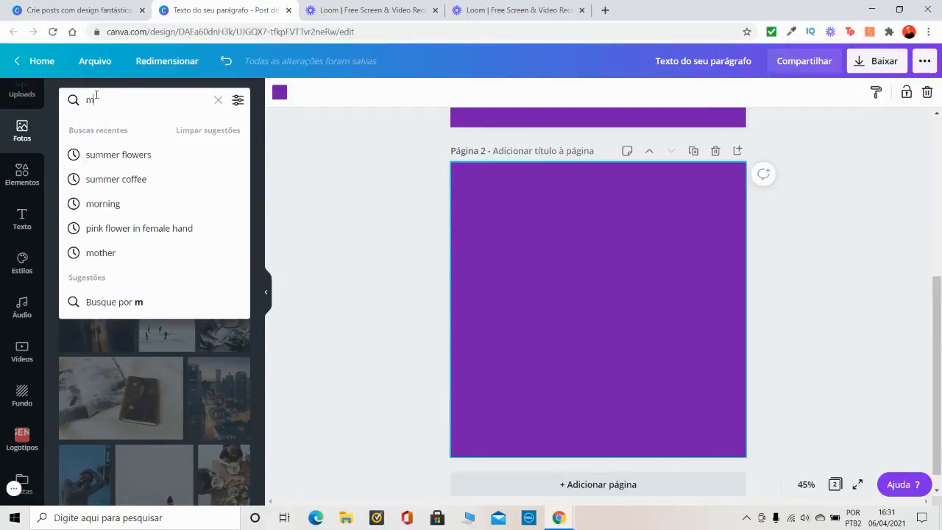
type("ulher")
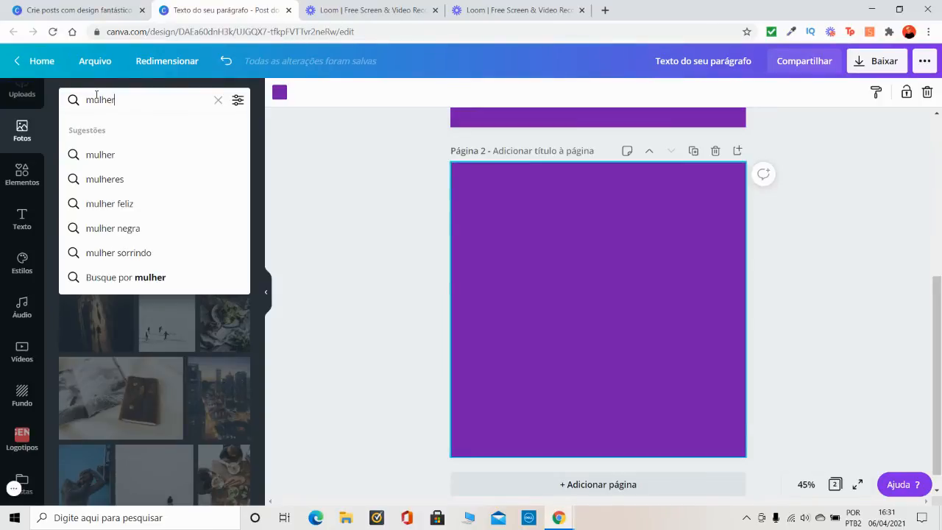
key("Return")
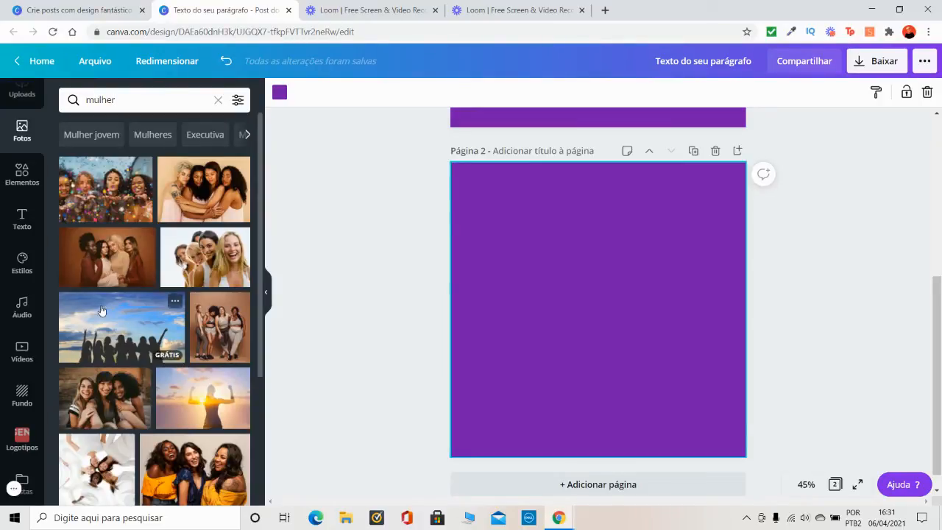
Insert the photo of the pointing woman on a yellow background into page 2 and deselect it
scroll(135, 368, "down", 2)
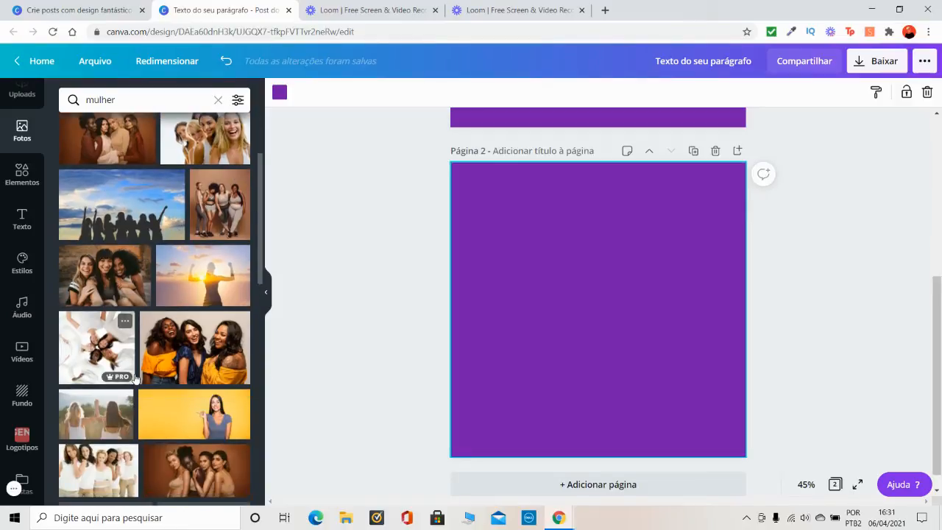
left_click(152, 420)
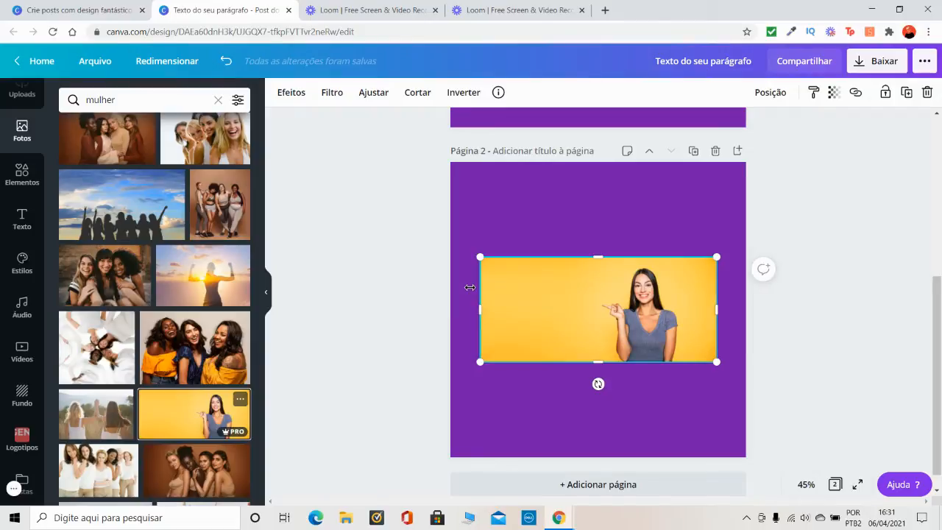
left_click(515, 212)
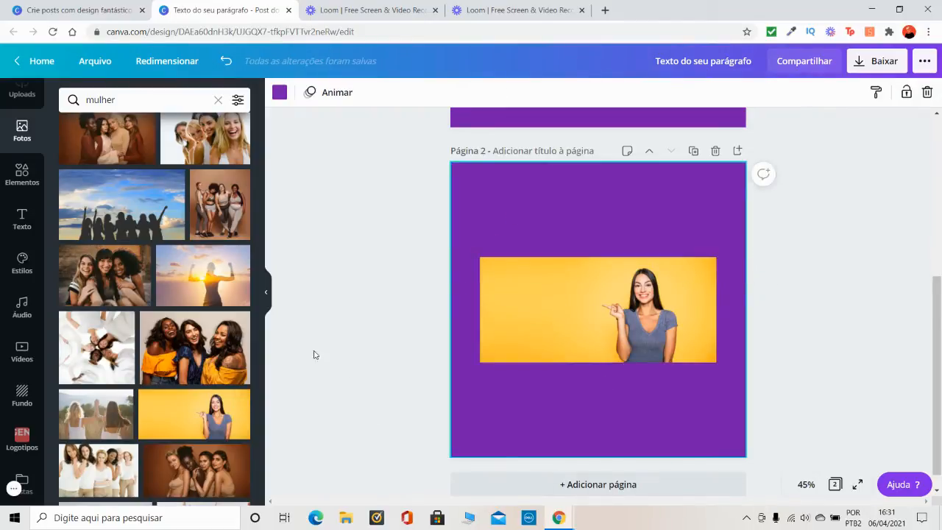
Remove the yellow background from the woman's photo with the Background Remover effect and apply it
left_click(268, 294)
left_click(804, 484)
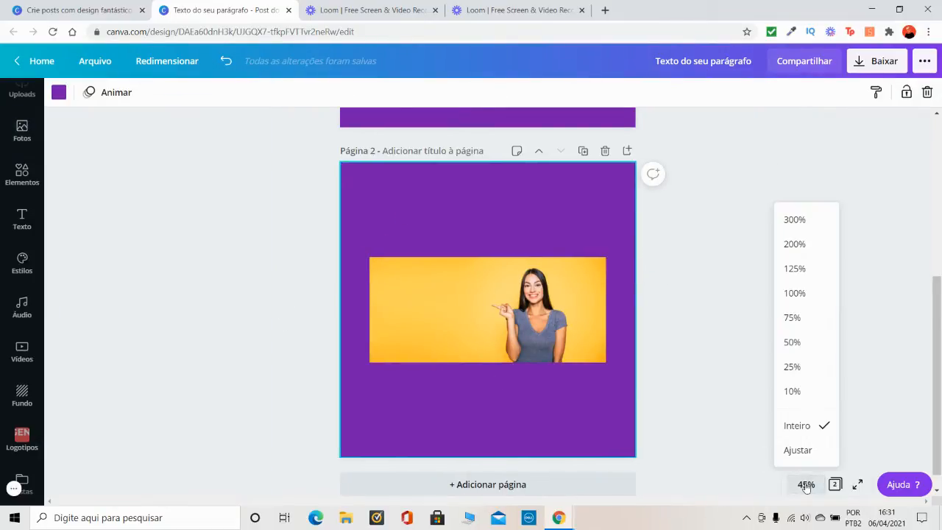
left_click(793, 317)
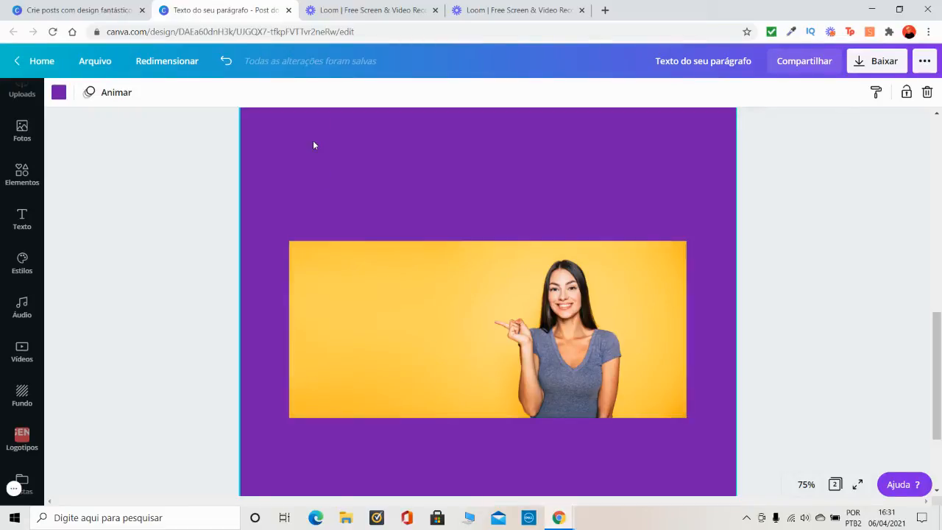
left_click(352, 300)
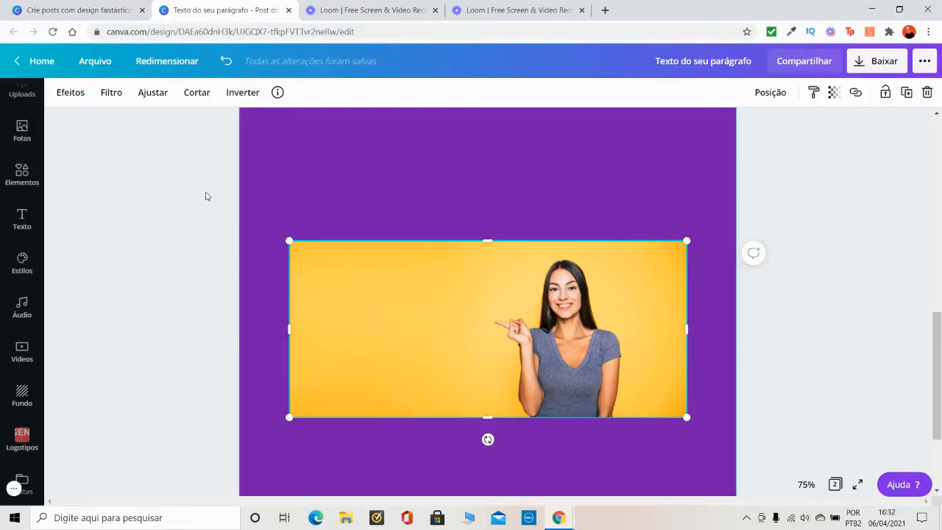
left_click(71, 92)
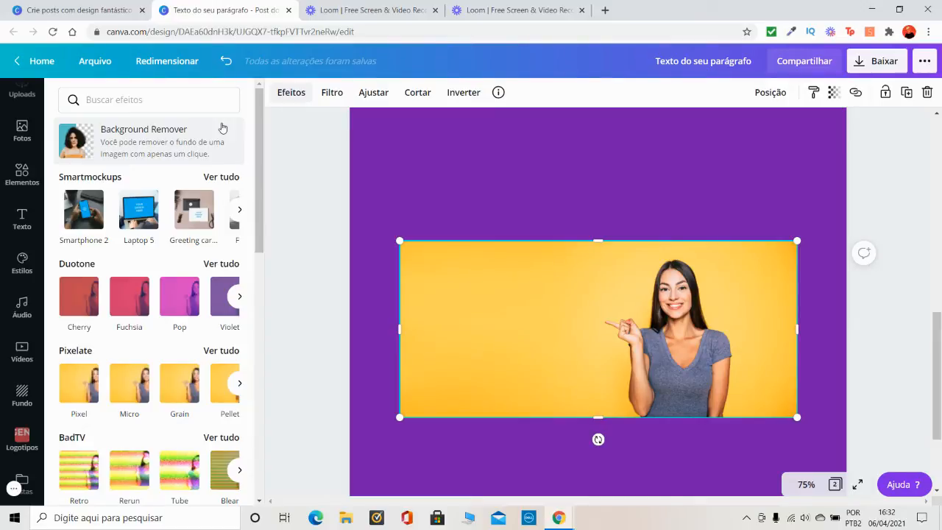
left_click(172, 141)
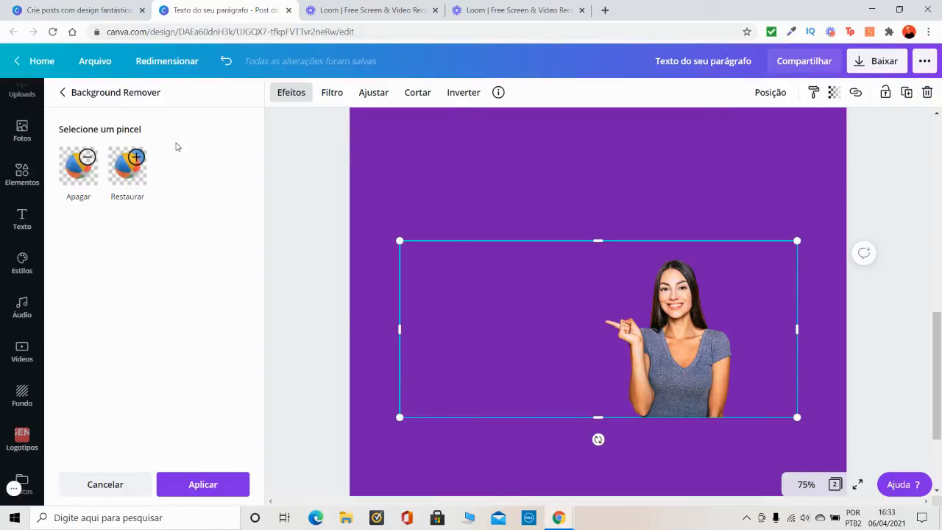
left_click(184, 492)
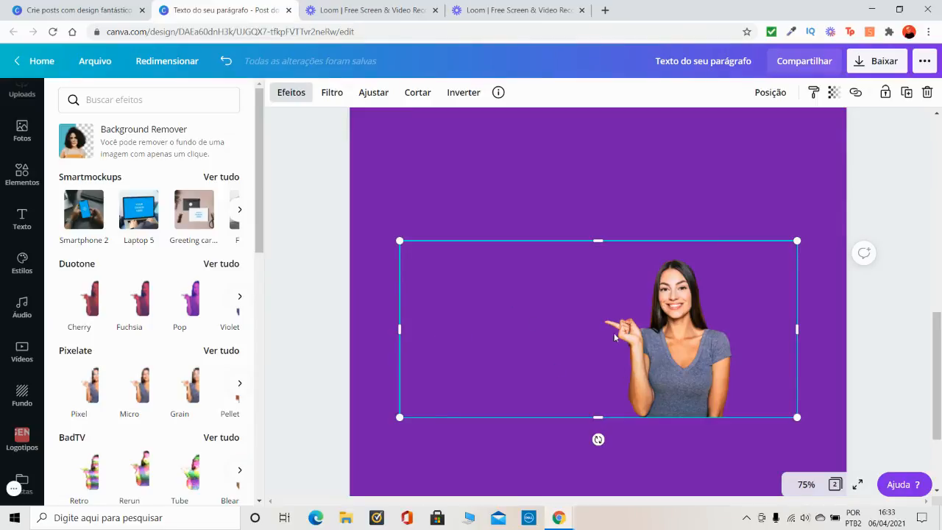
Move the cut-out woman up on page 2 and crop the empty areas on both sides of her
left_click_drag(614, 333, 671, 291)
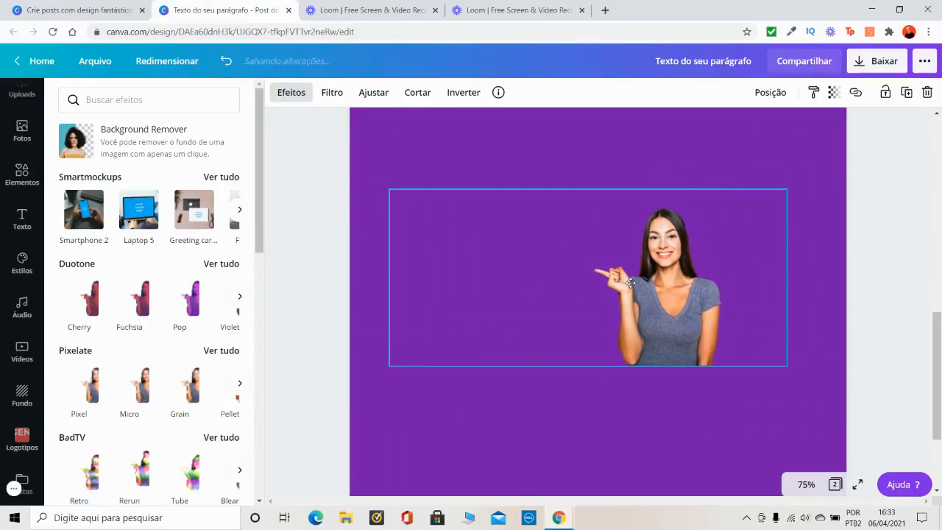
left_click_drag(387, 280, 571, 279)
left_click_drag(779, 282, 752, 282)
Place the cut-out woman at the page's lower right corner and enlarge her to about two thirds of the page height
left_click(805, 484)
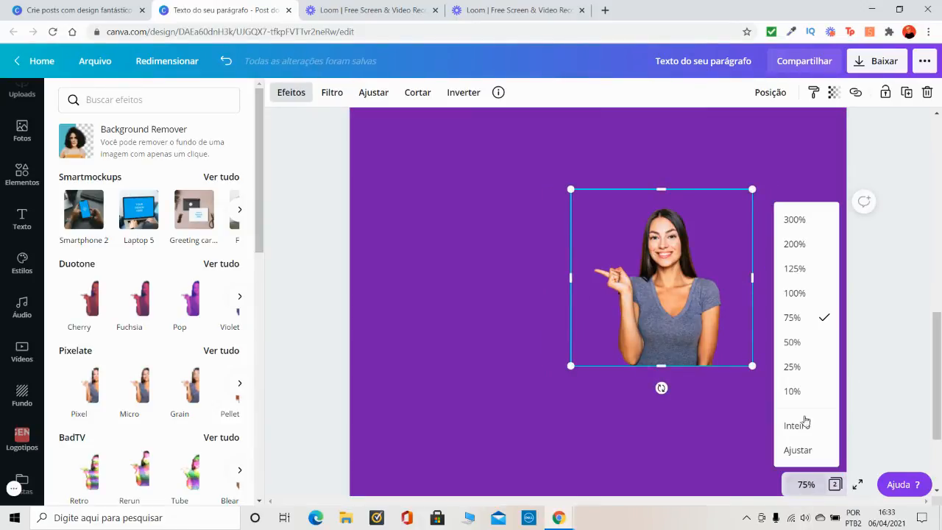
left_click(793, 340)
left_click_drag(668, 281, 726, 421)
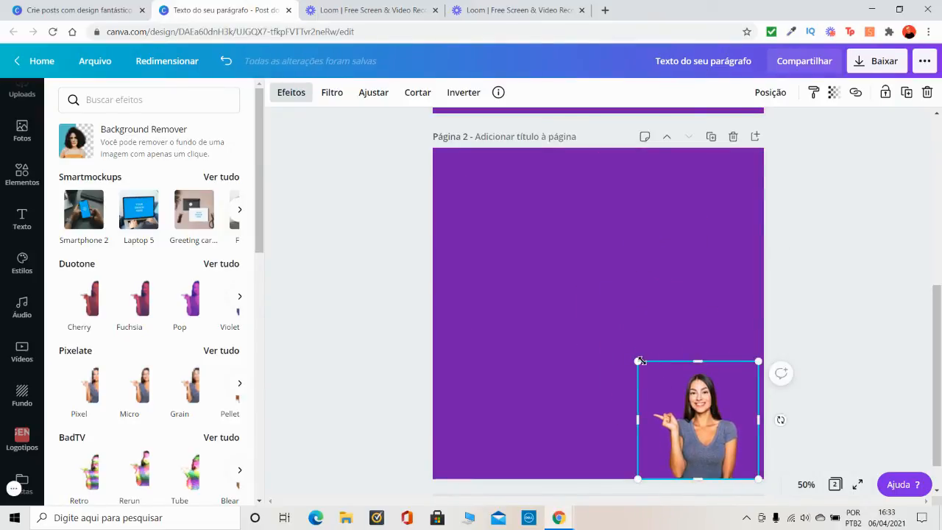
left_click_drag(638, 361, 683, 365)
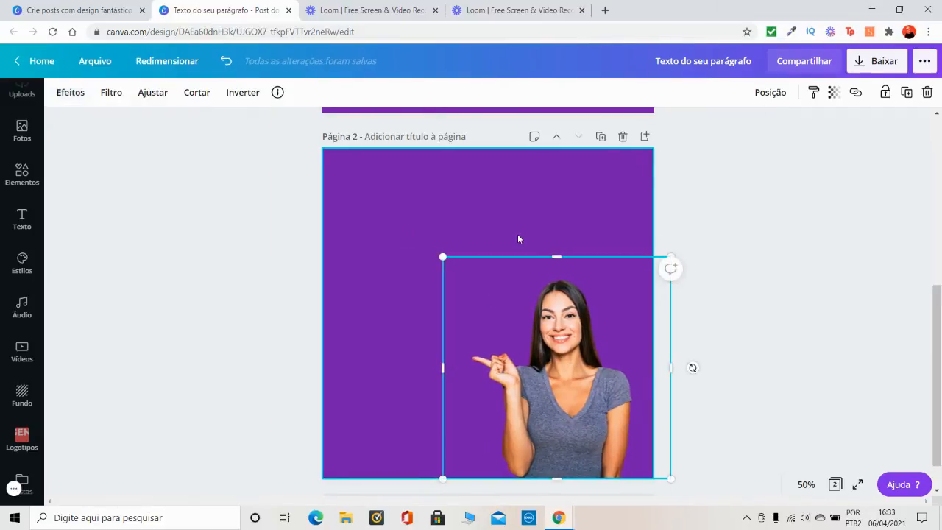
Add a heading text box to page 2 and place it beside the woman, above her pointing hand
left_click(452, 213)
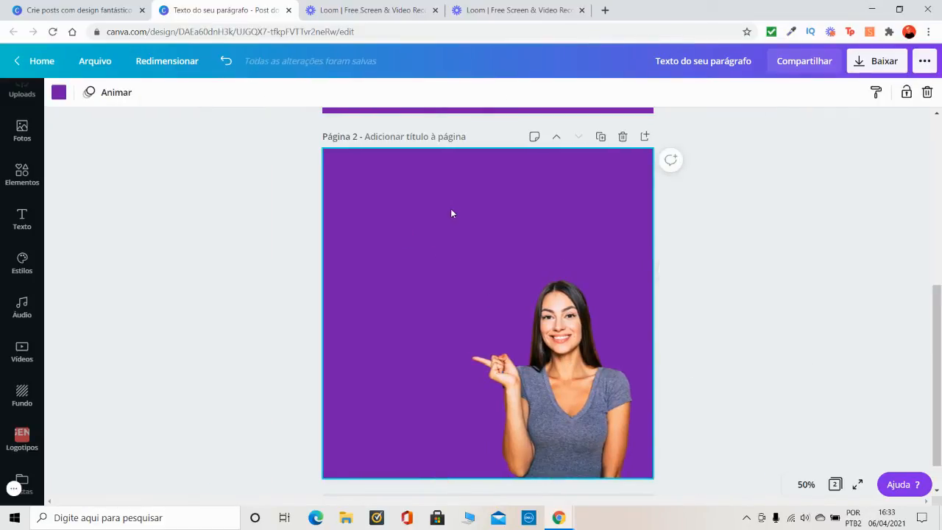
left_click(22, 219)
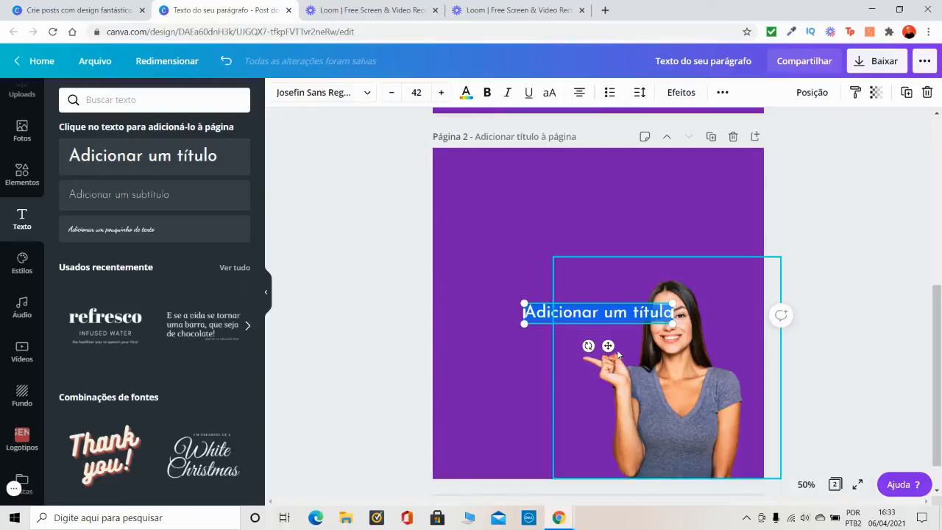
left_click_drag(607, 345, 554, 360)
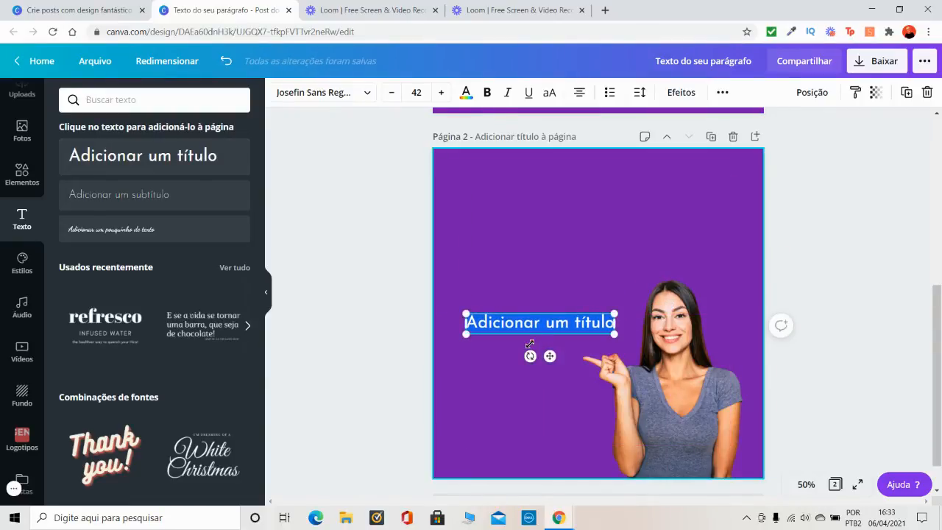
Replace the heading's placeholder text with "Vantagens do" and "CANVA PRO" on two lines
type("a")
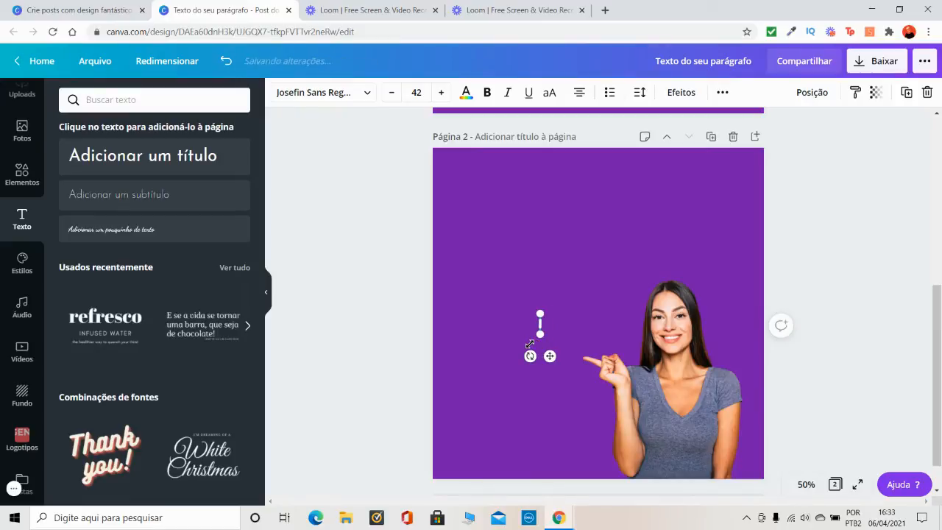
type("ANTI")
key("BackSpace")
key("BackSpace")
key("BackSpace")
key("BackSpace")
key("BackSpace")
type("Vant")
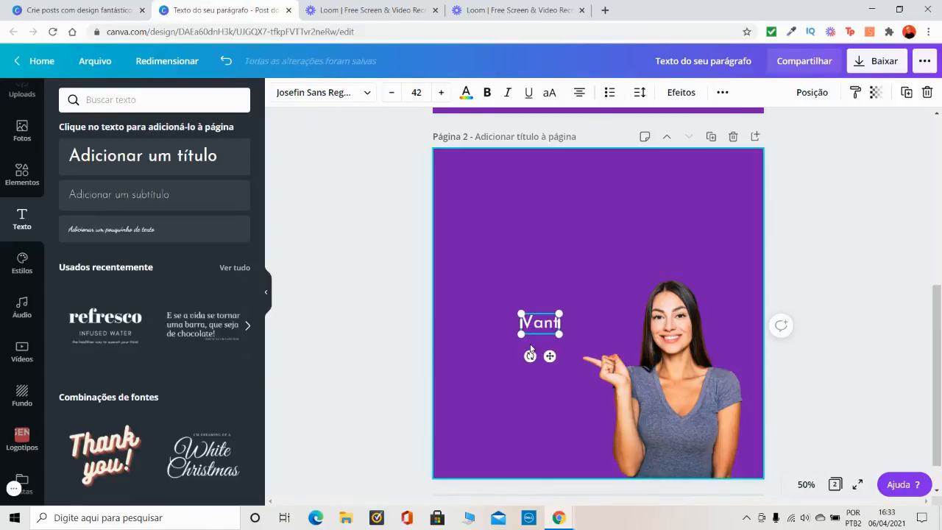
type("agens da")
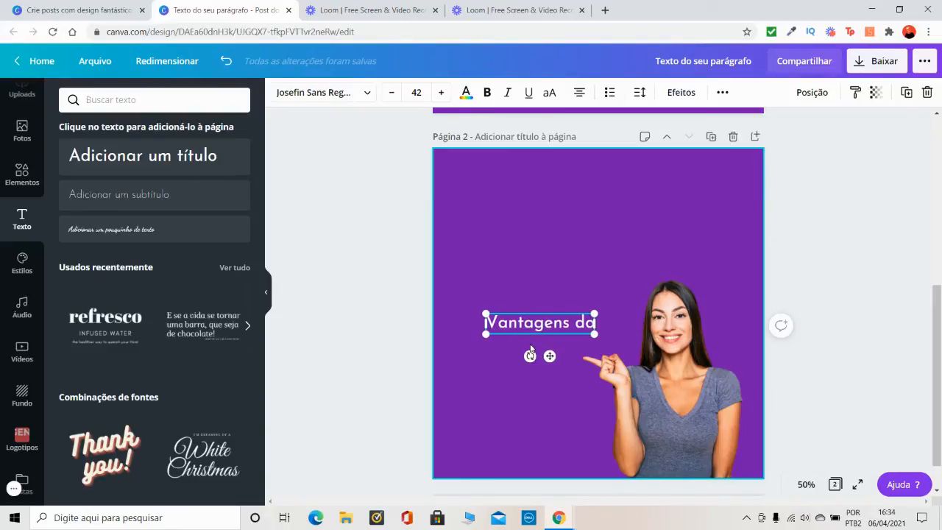
key("BackSpace")
type("o")
key("Return")
type("CA")
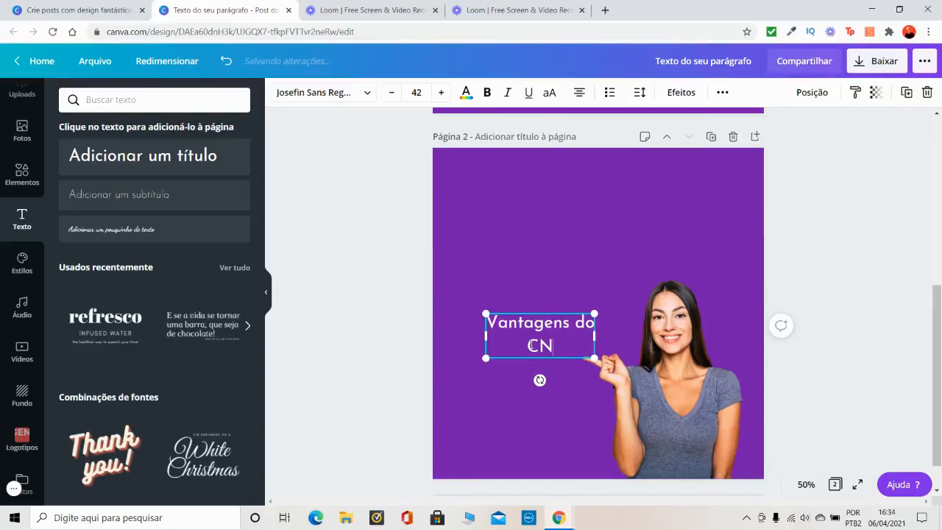
type("NVA PRO")
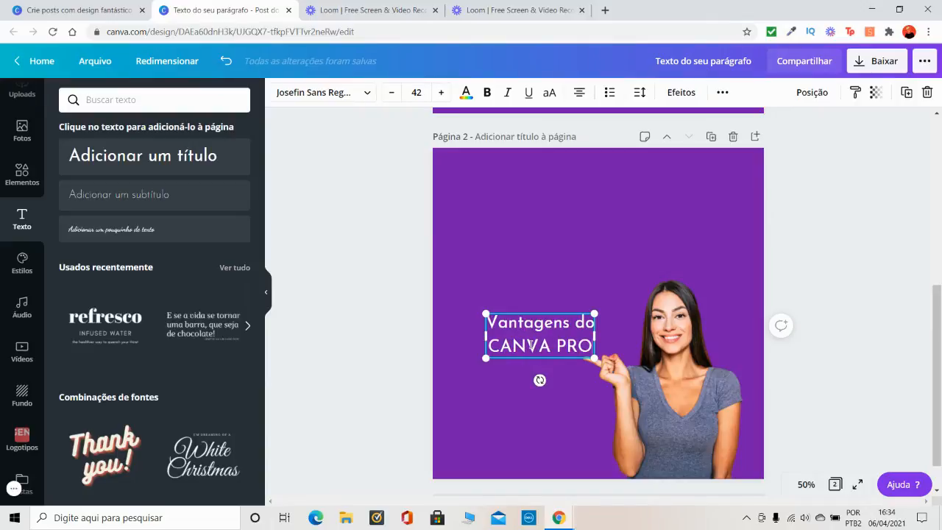
left_click(541, 246)
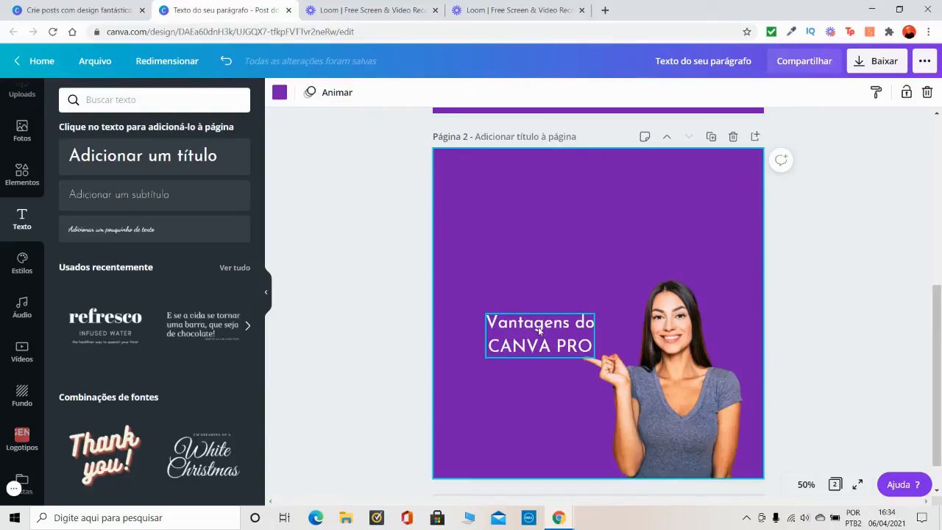
Move the heading slightly up and away from the woman's pointing finger, and clear the workspace around page 2
left_click_drag(539, 327, 526, 316)
left_click(500, 243)
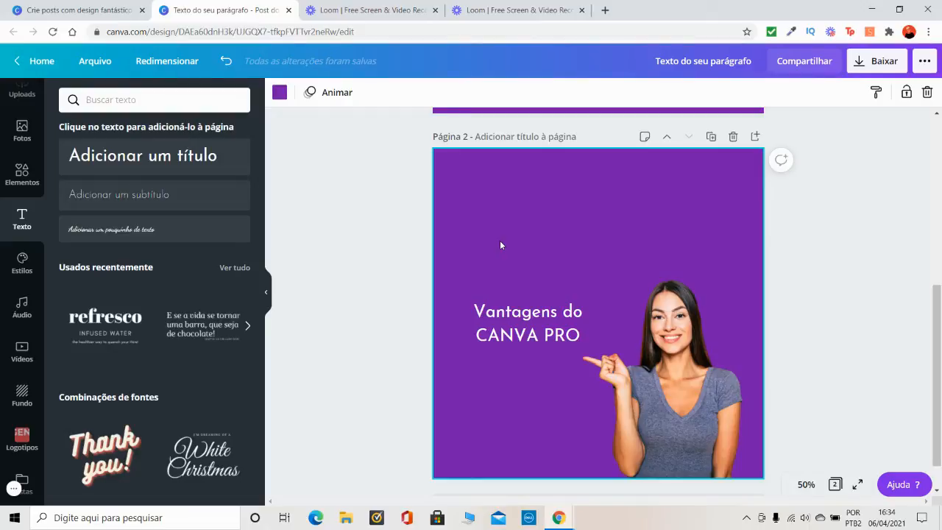
left_click(267, 293)
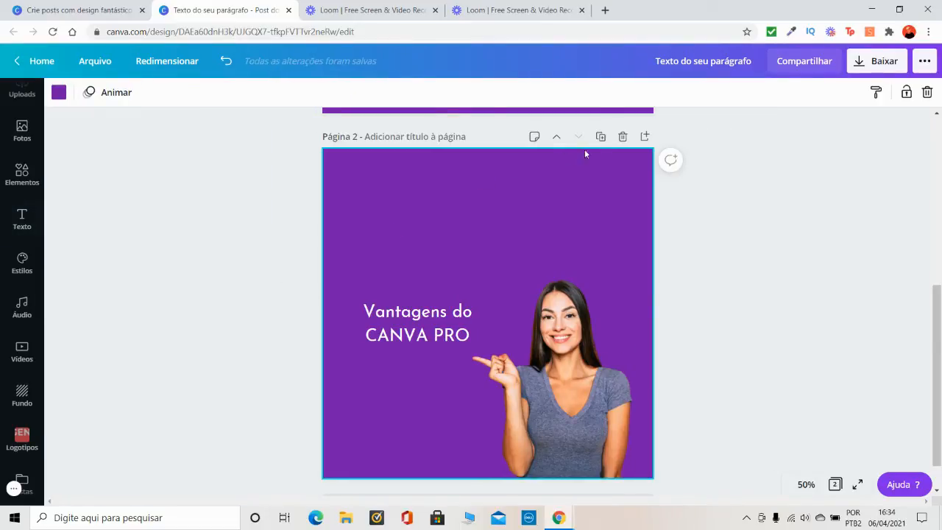
Duplicate page 2 and replace the copy with a new page containing only the purple background
left_click(601, 136)
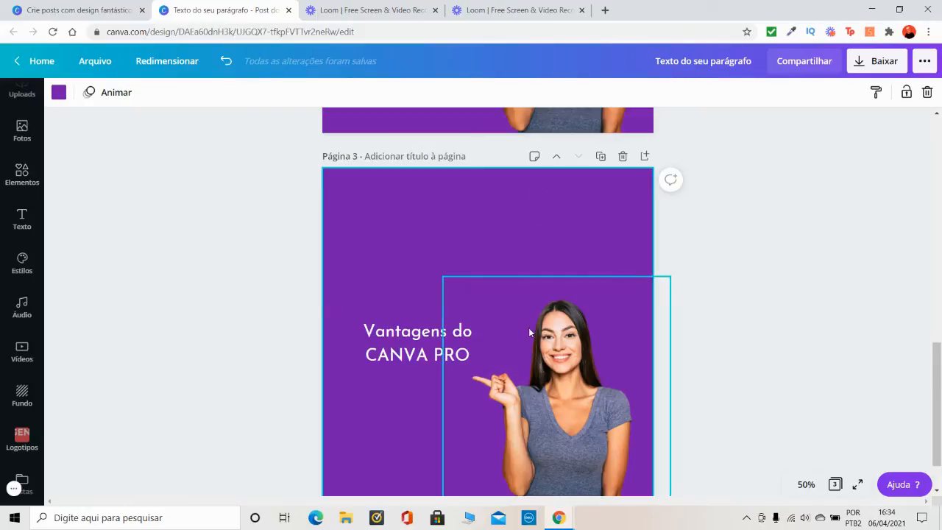
left_click(622, 156)
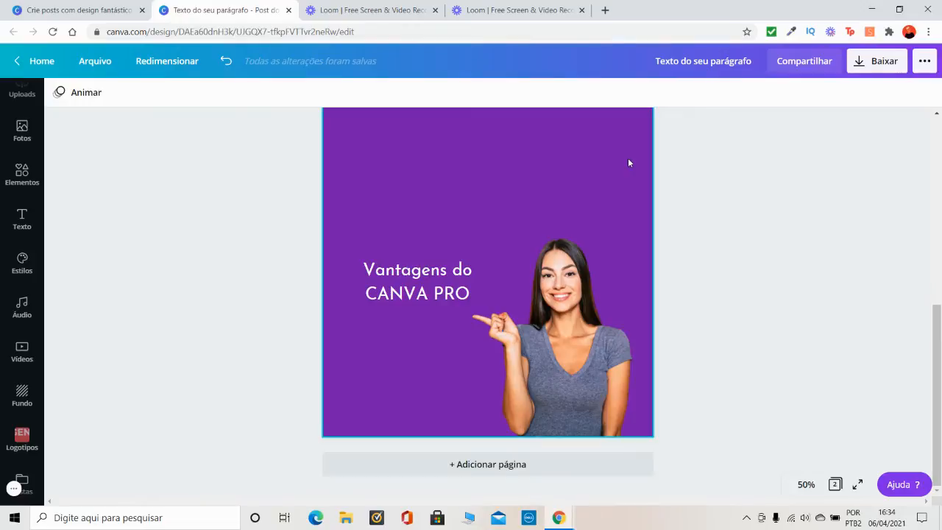
left_click(551, 471)
scroll(30, 213, "up", 2)
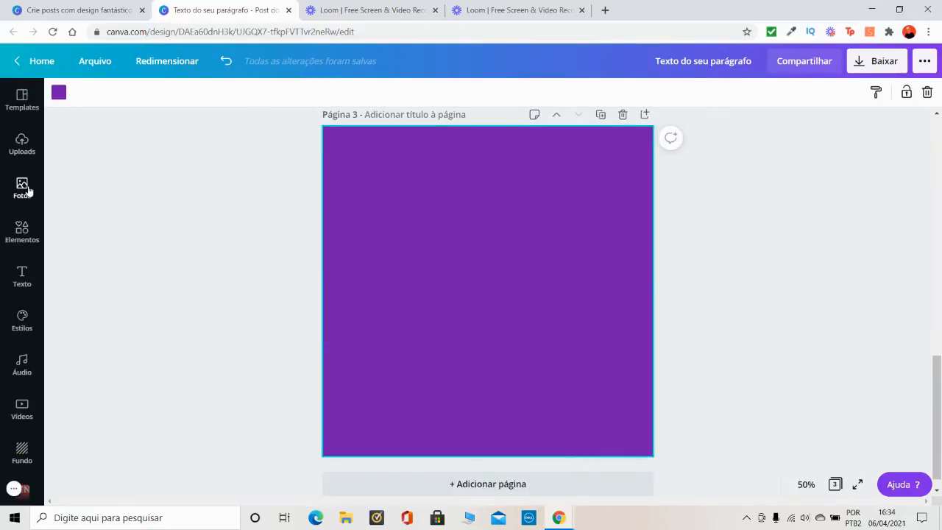
Browse the stock photo results for "mulher" to compare free and Pro photos
left_click(27, 190)
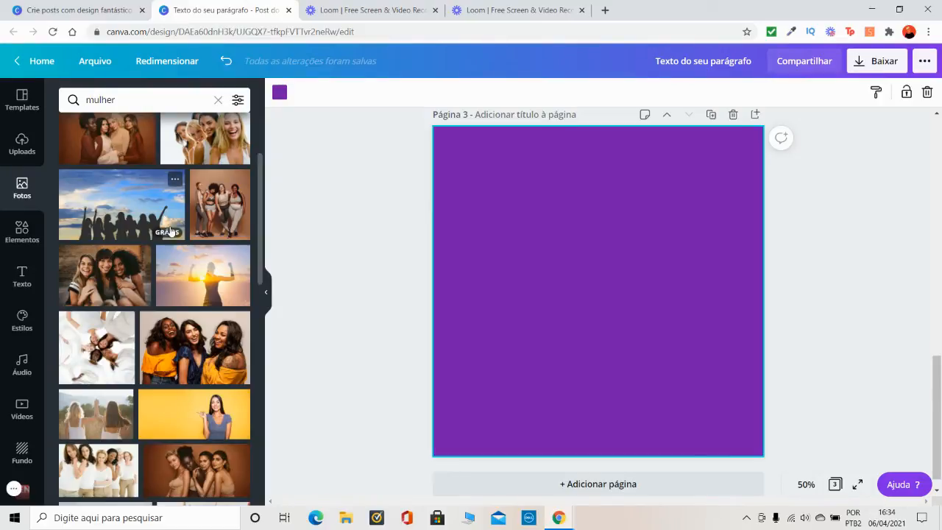
scroll(175, 256, "up", 2)
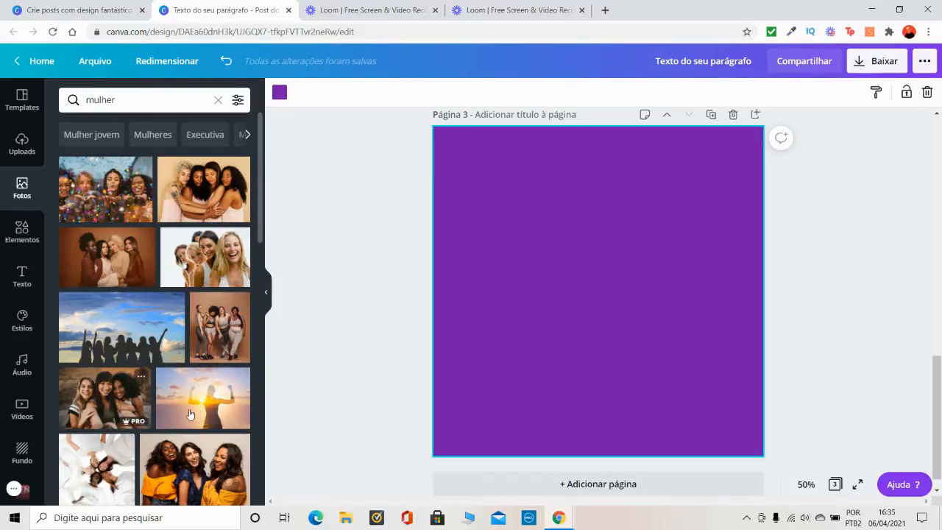
scroll(197, 412, "down", 1)
scroll(197, 412, "down", 1)
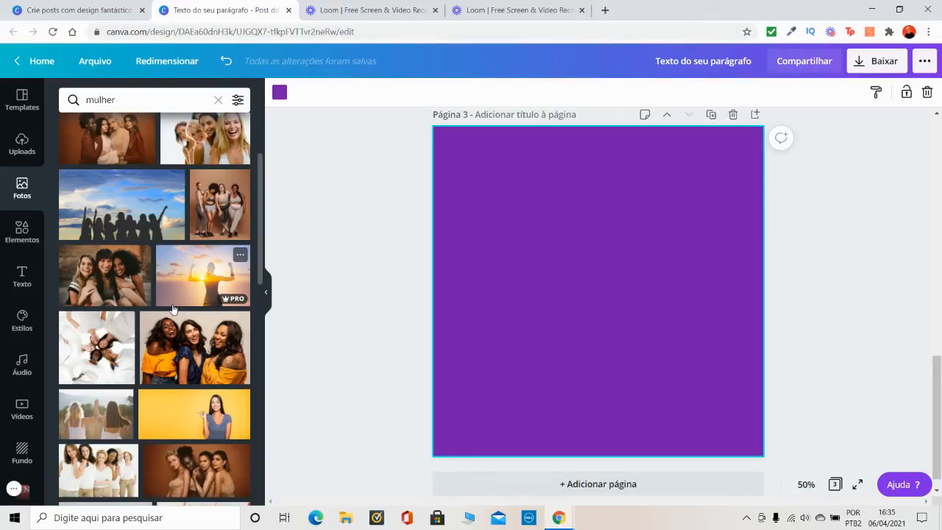
Filter the "mulher" photos by the orientation Quadrado and the availability Grátis, and look through them
left_click(237, 102)
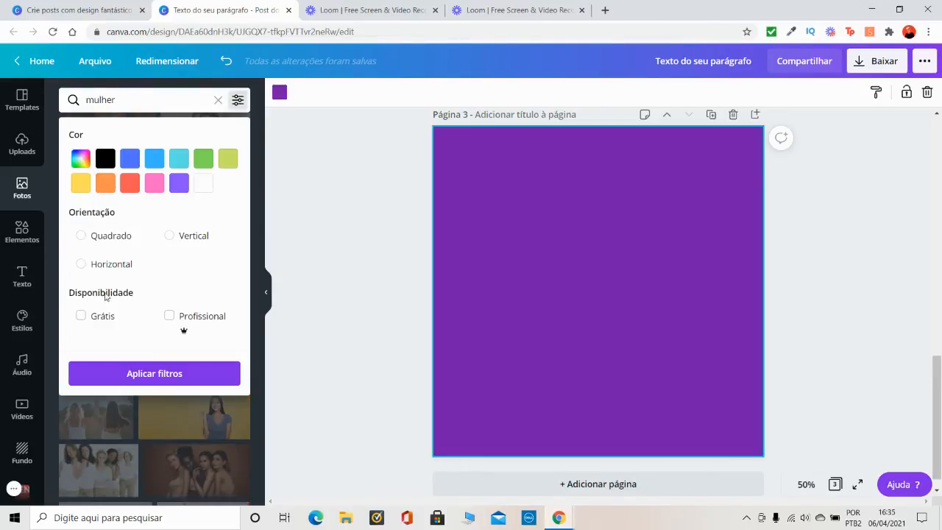
left_click(86, 240)
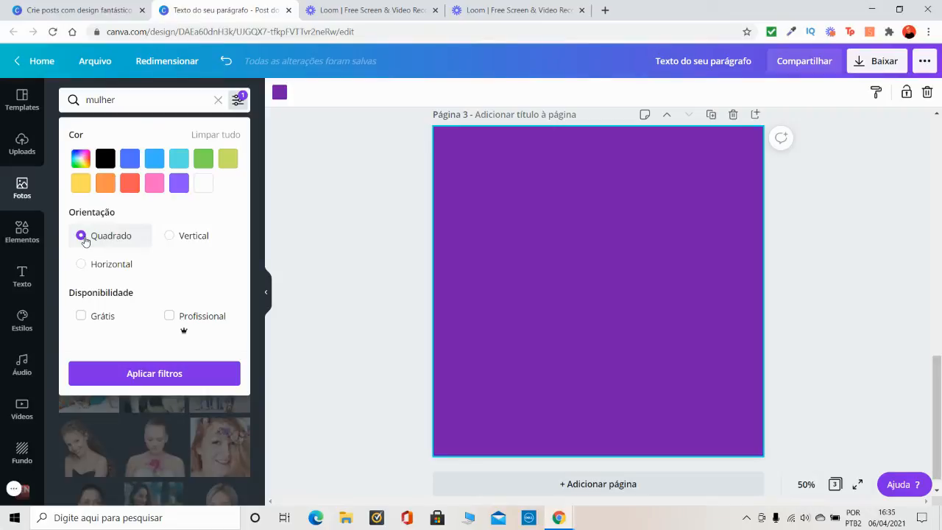
left_click(82, 316)
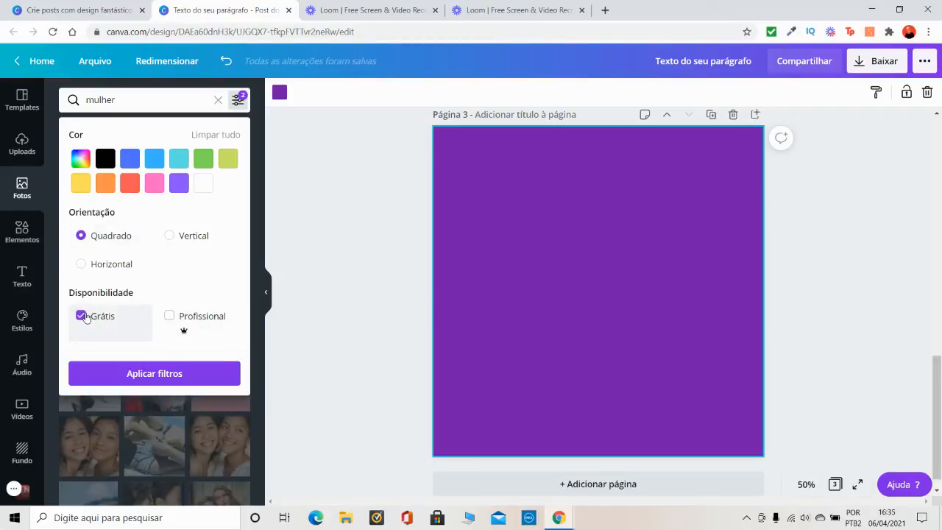
left_click(121, 375)
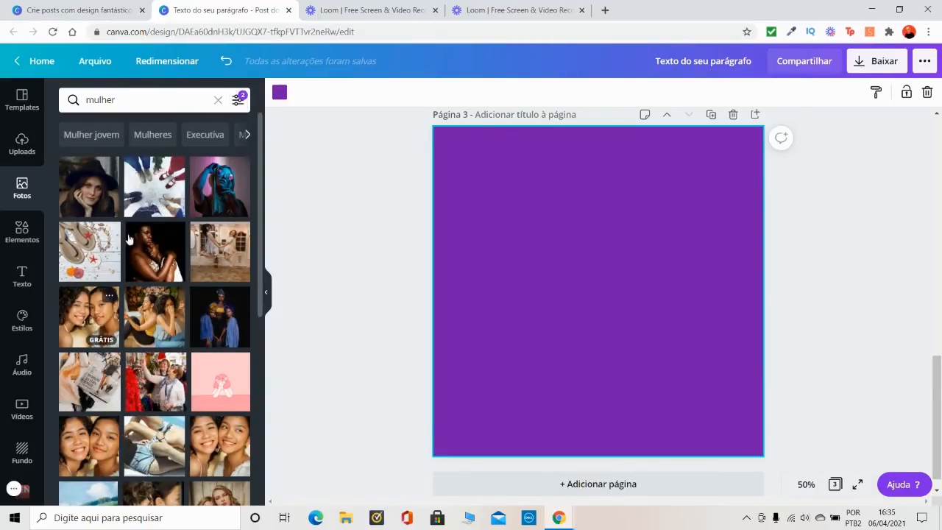
scroll(162, 256, "down", 1)
scroll(163, 256, "down", 2)
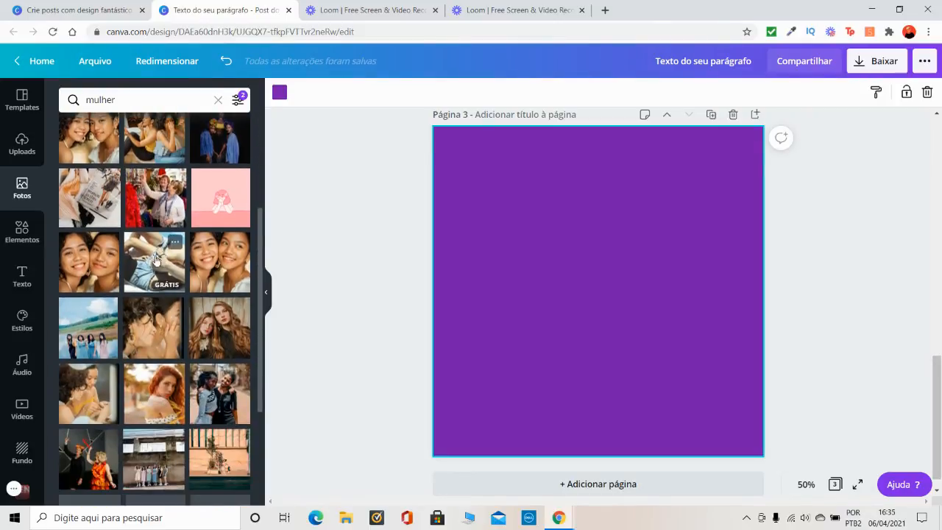
Switch the photo filter's orientation to Vertical and look through the free "mulher" photos
left_click(239, 100)
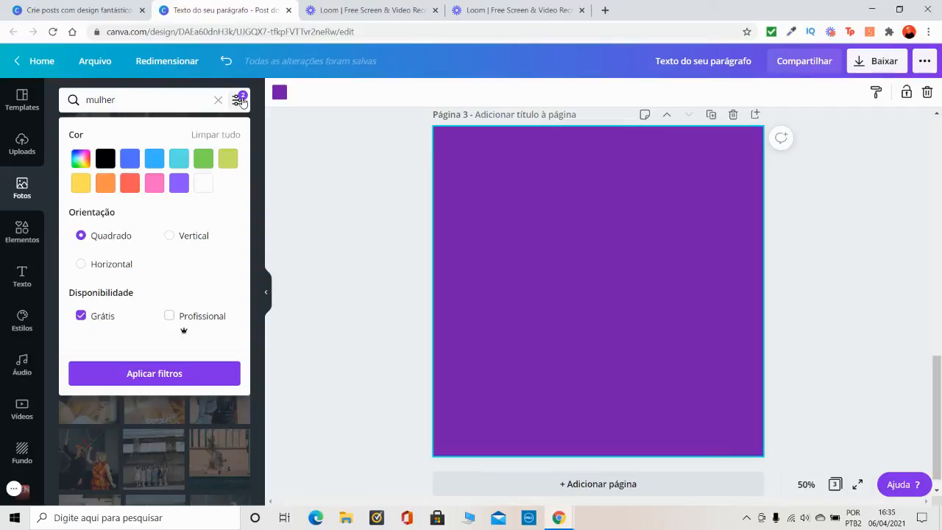
left_click(187, 237)
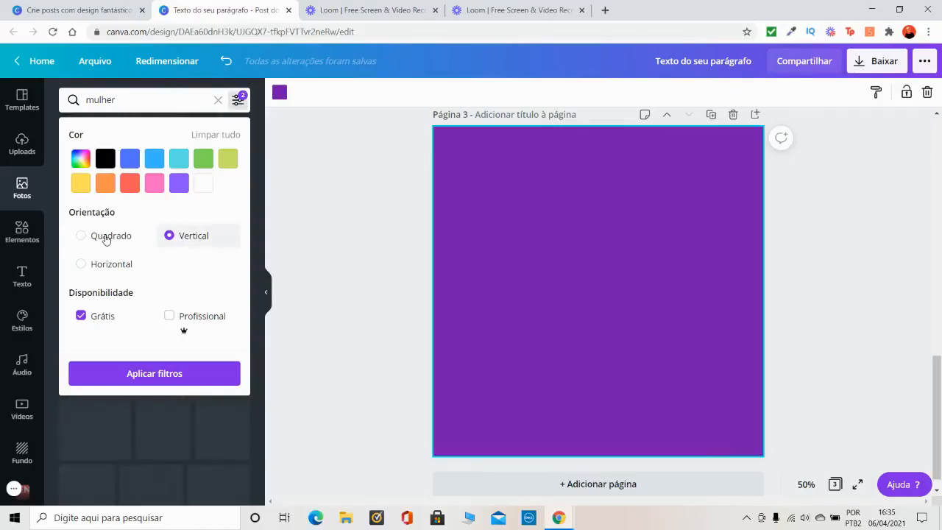
left_click(192, 373)
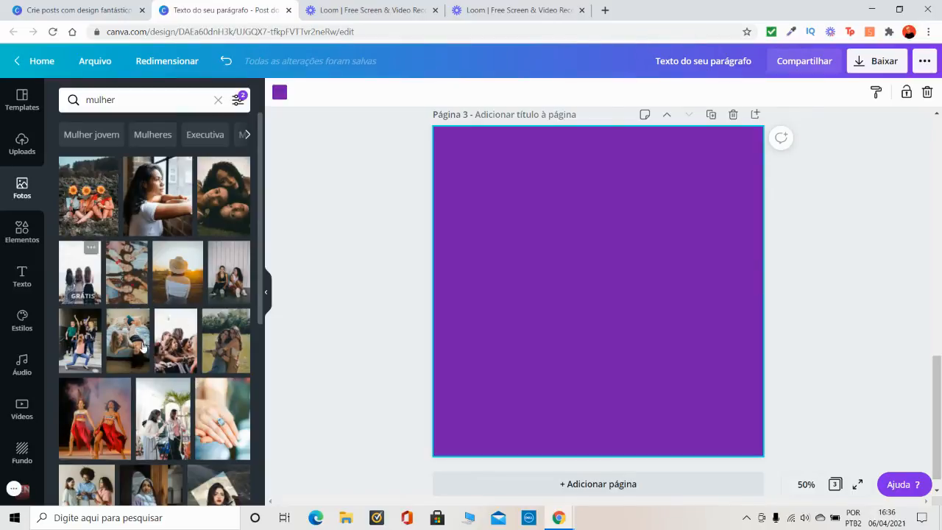
scroll(142, 346, "down", 2)
scroll(171, 429, "down", 2)
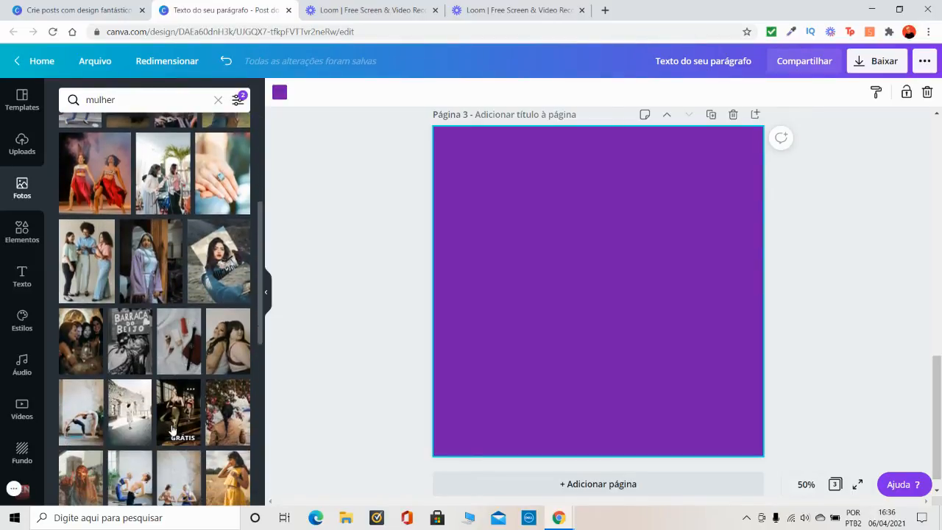
Add the colour yellow and the availability Profissional to the photo filters and look through the photos
left_click(238, 100)
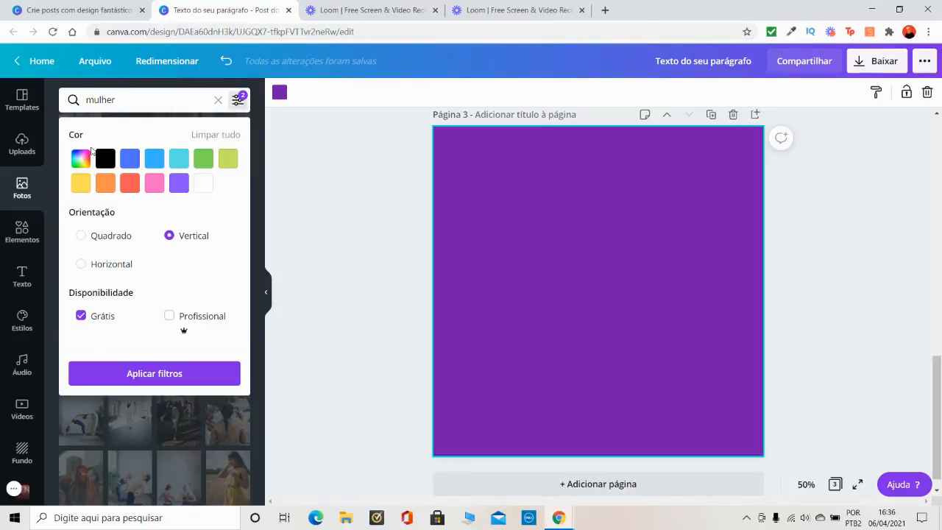
left_click(78, 193)
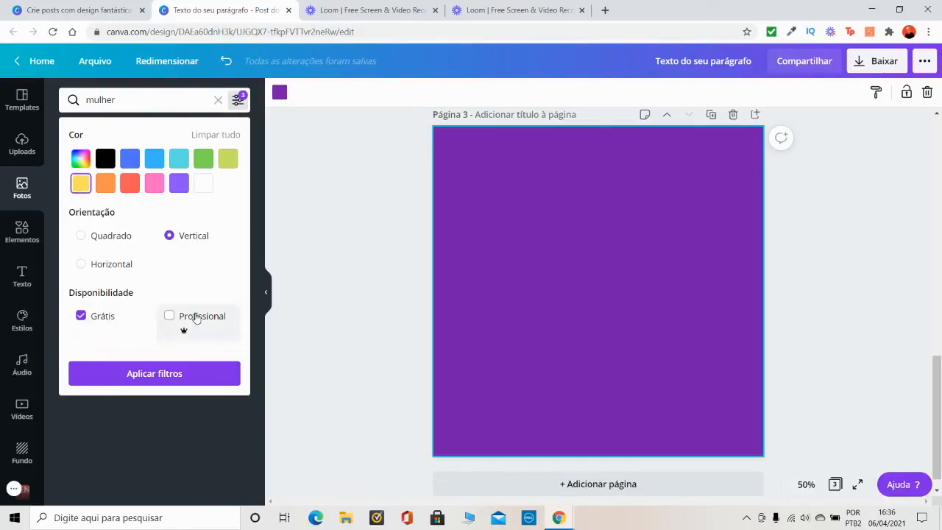
left_click(196, 317)
left_click(203, 376)
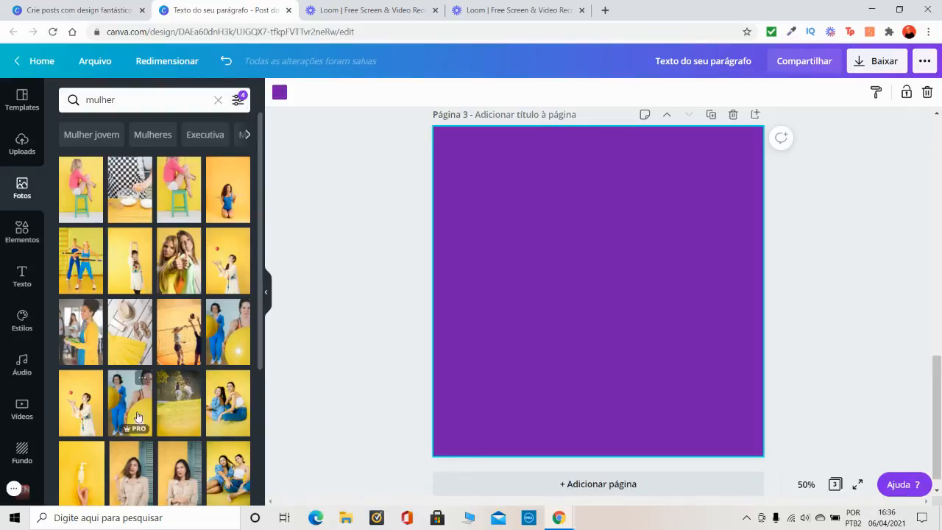
scroll(125, 400, "down", 1)
scroll(126, 400, "down", 10)
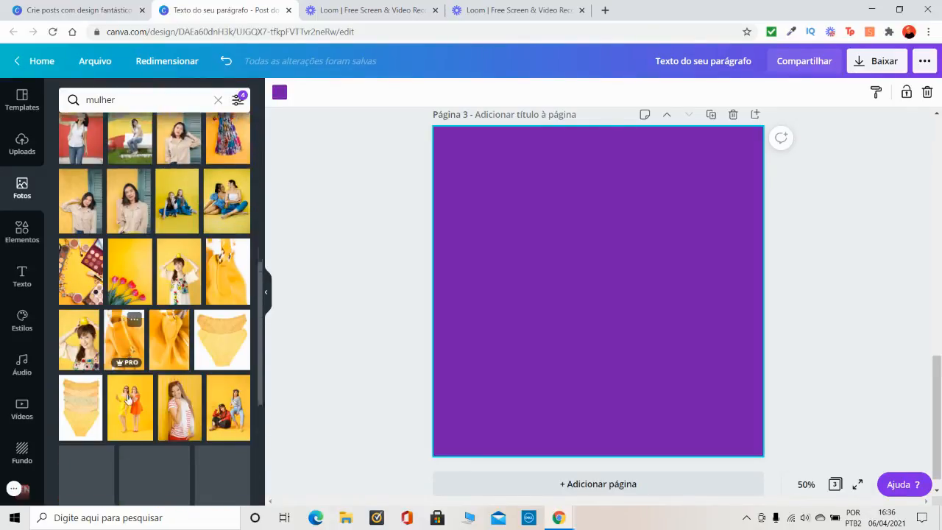
scroll(184, 202, "up", 5)
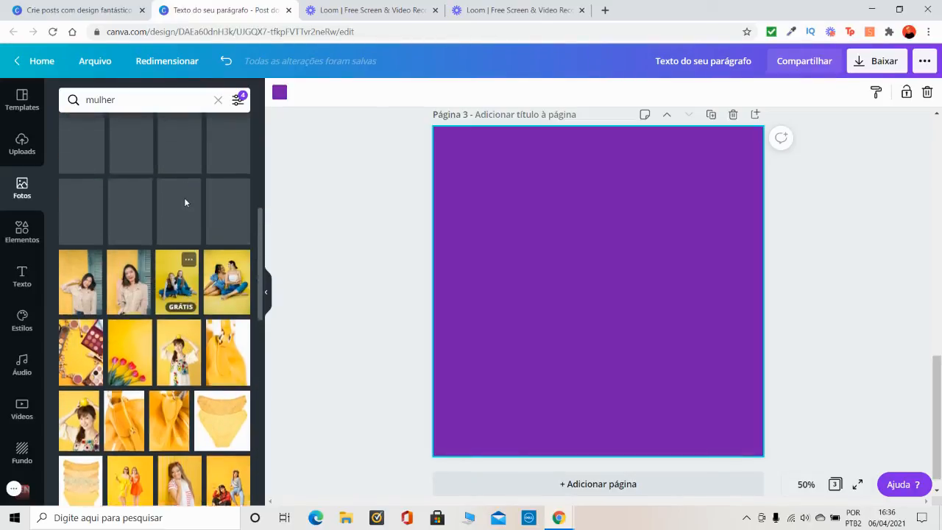
scroll(185, 202, "up", 2)
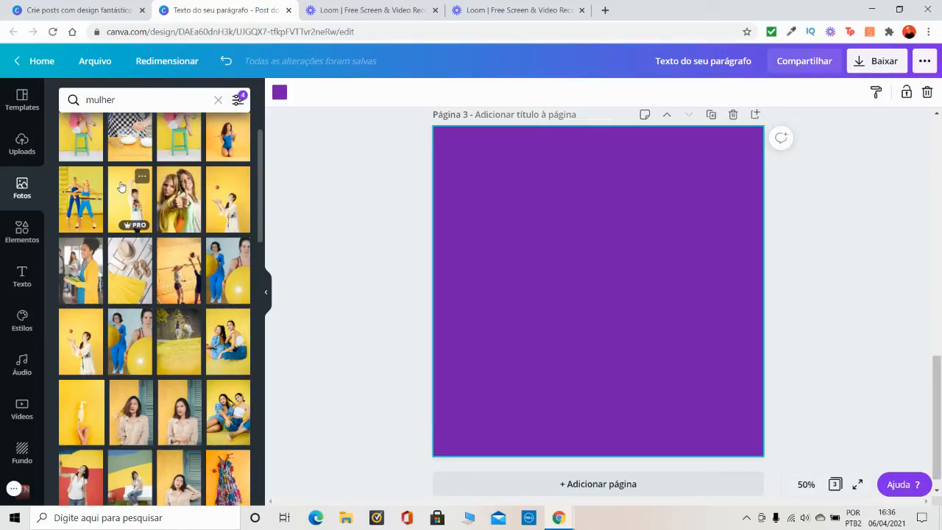
Set the orientation of the yellow "mulher" photos back to Quadrado and apply the filters
left_click(237, 100)
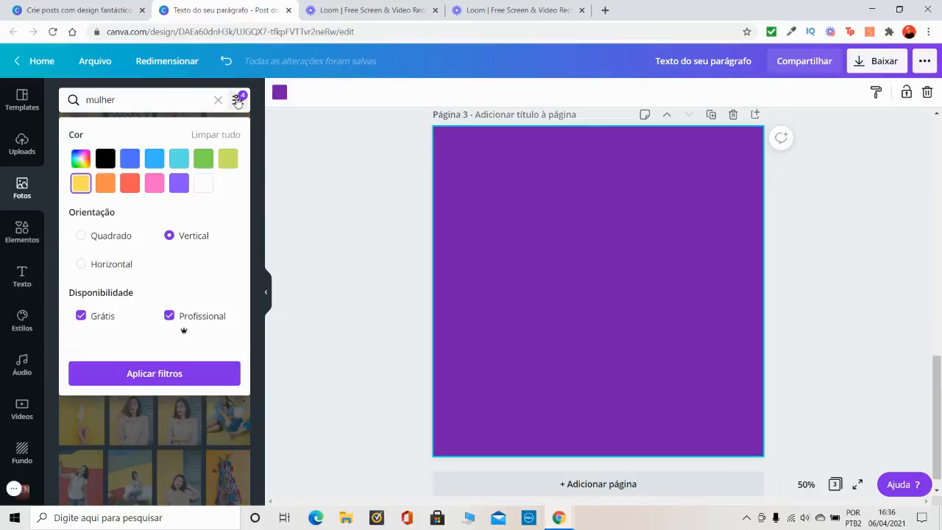
left_click(111, 235)
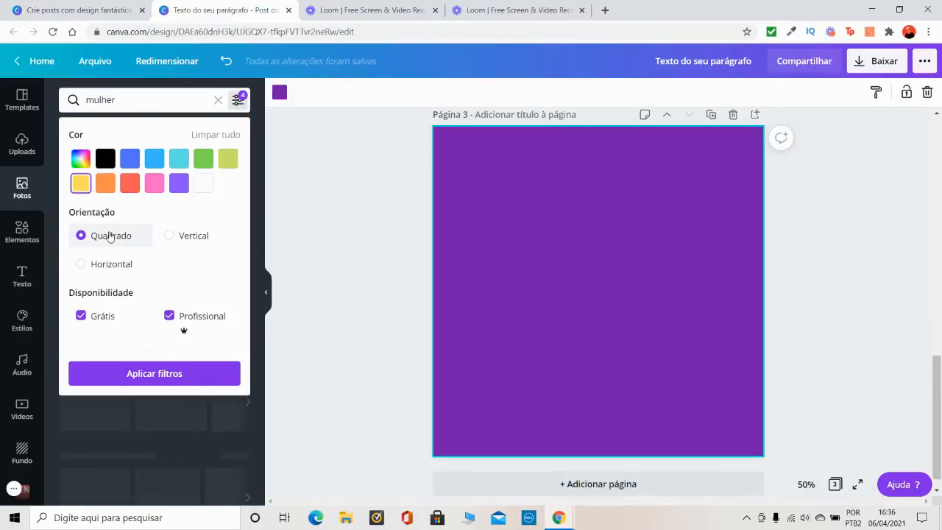
left_click(177, 382)
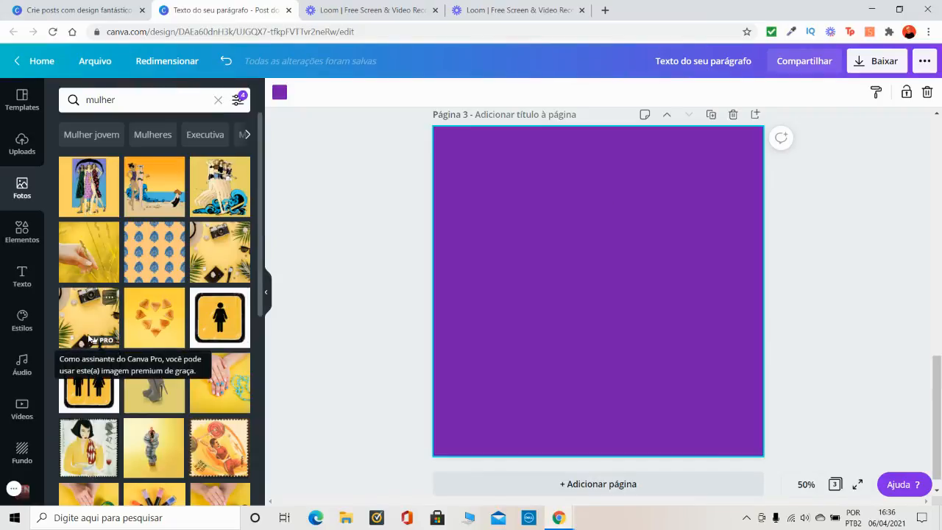
Add the Pro photo of the jumping woman in a red sweater on a yellow background to page 3
scroll(126, 435, "down", 3)
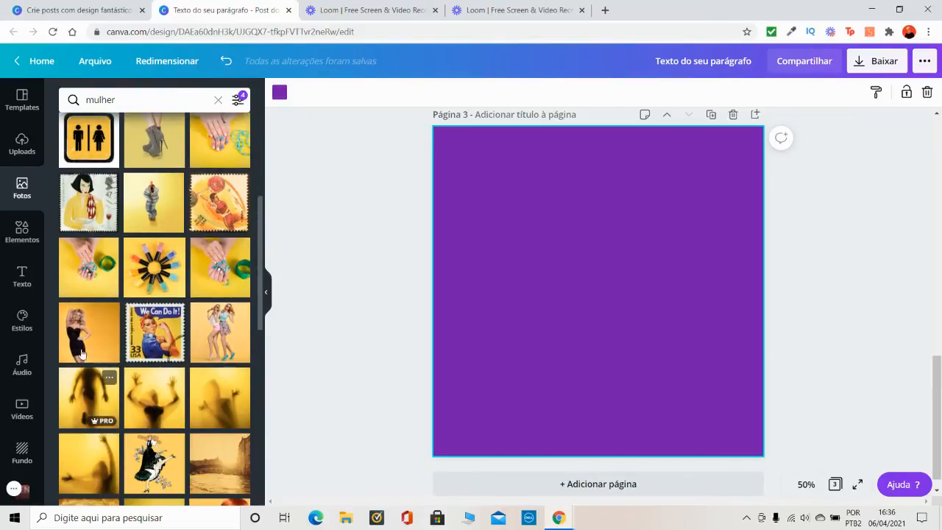
scroll(147, 272, "down", 2)
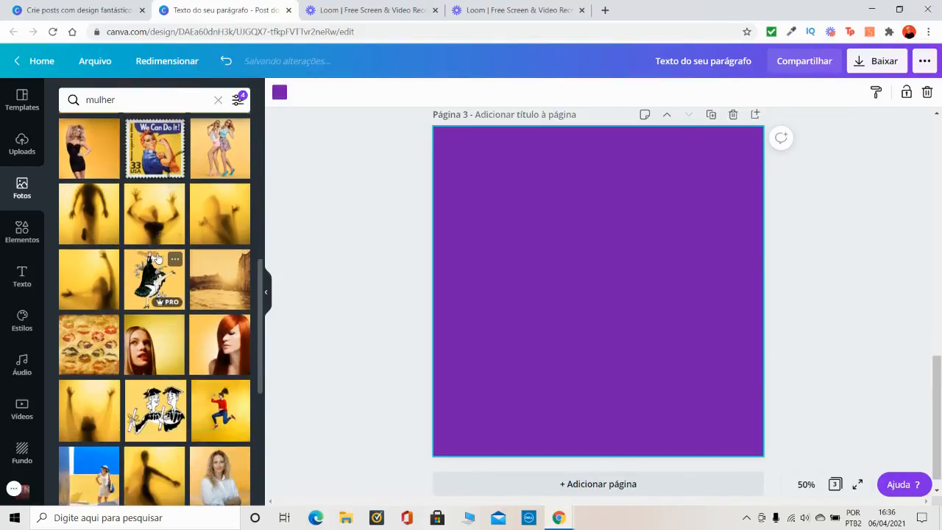
scroll(147, 316, "down", 2)
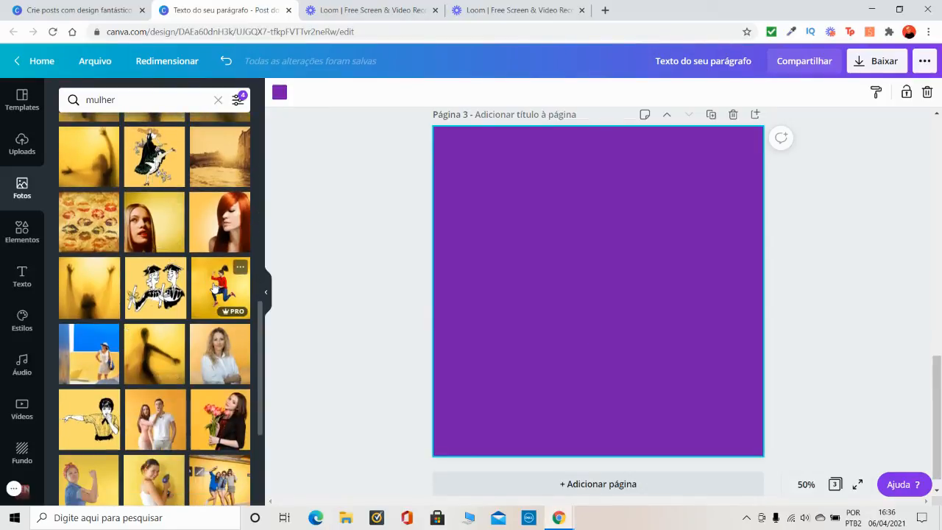
left_click(213, 291)
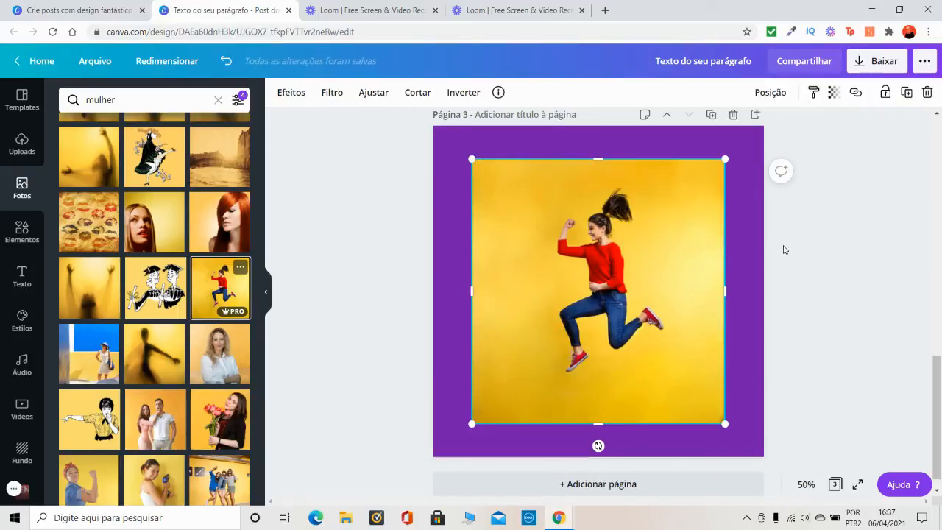
left_click(837, 267)
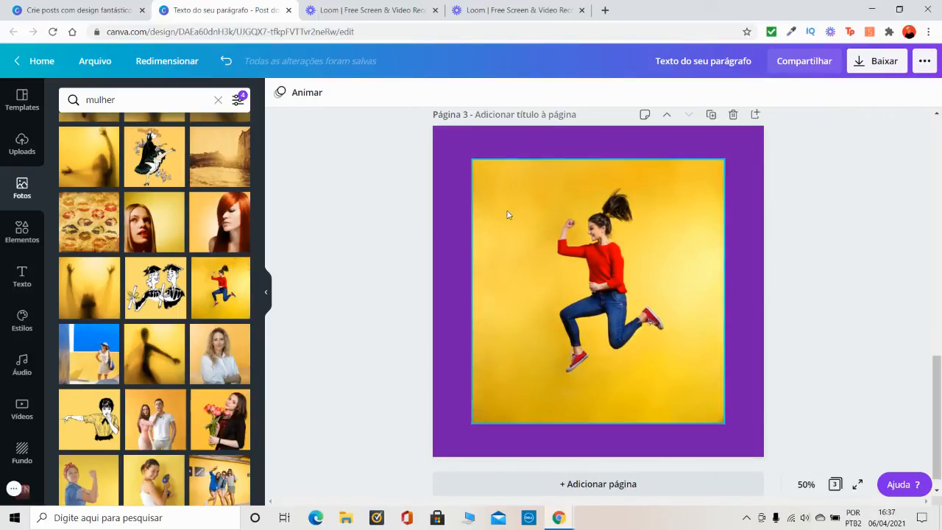
Try the Pro page animations Deriva, Pisada, Tectônico, De baixo, Quicar and Néon on page 3
left_click(491, 153)
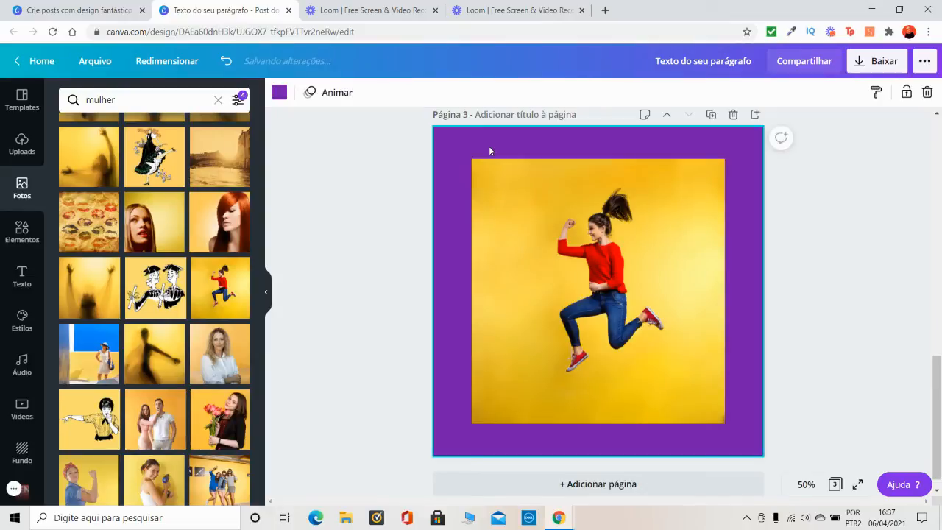
left_click(265, 293)
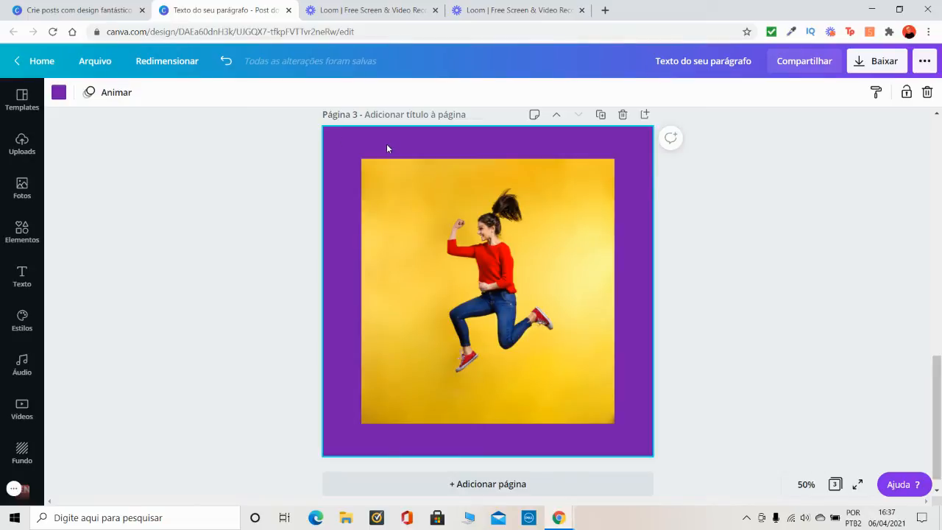
left_click(107, 96)
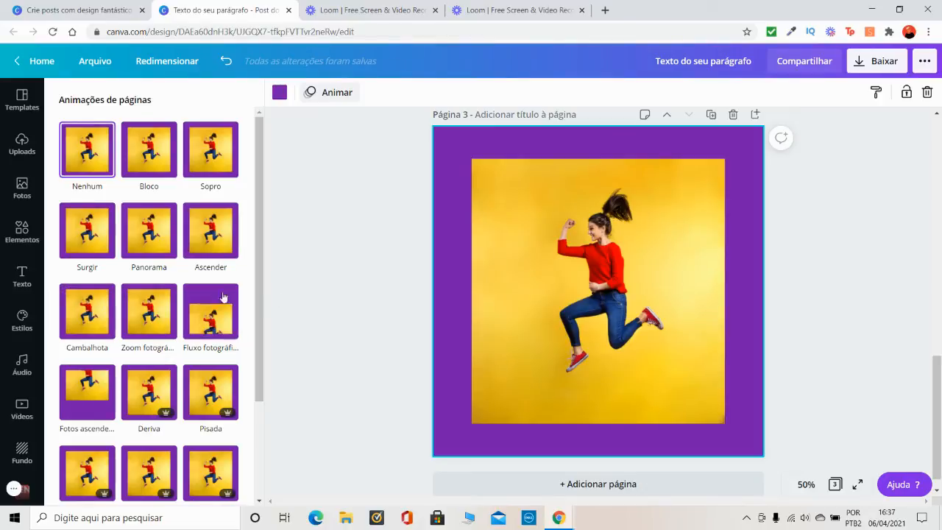
scroll(188, 305, "down", 3)
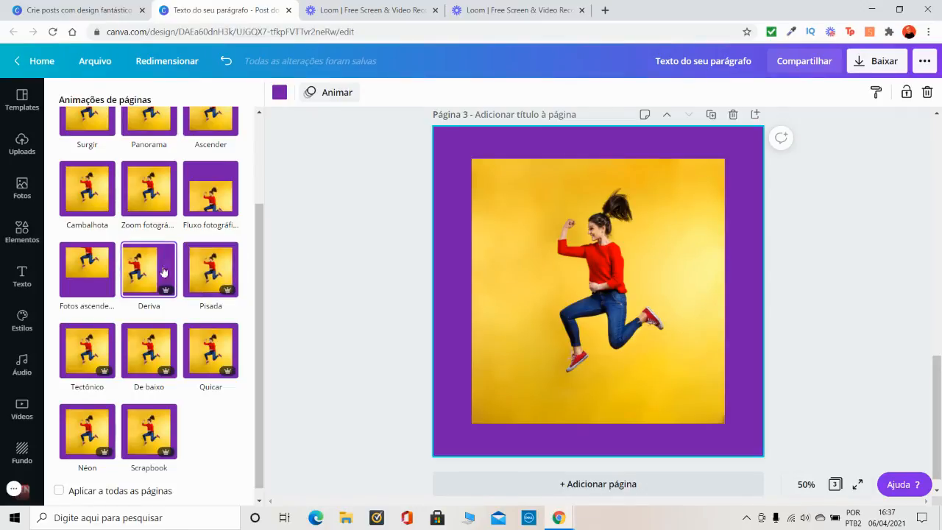
left_click(143, 278)
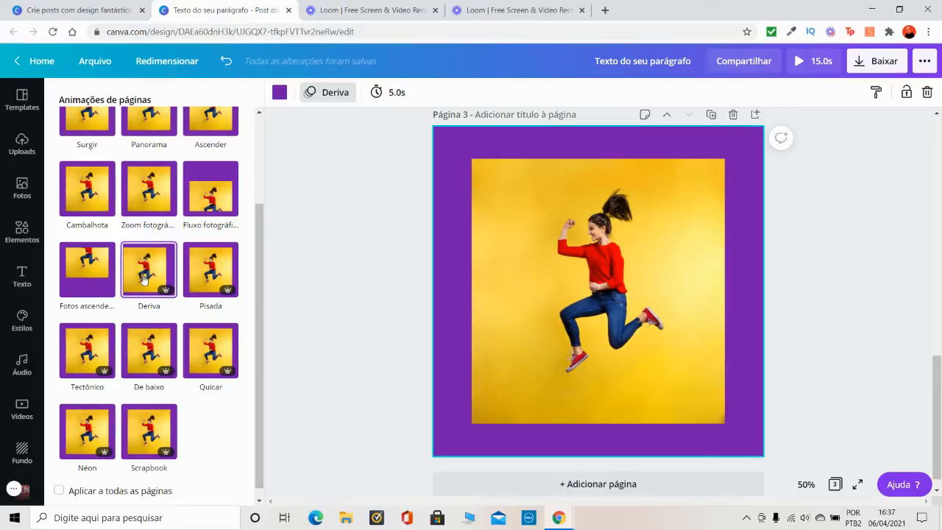
left_click(209, 271)
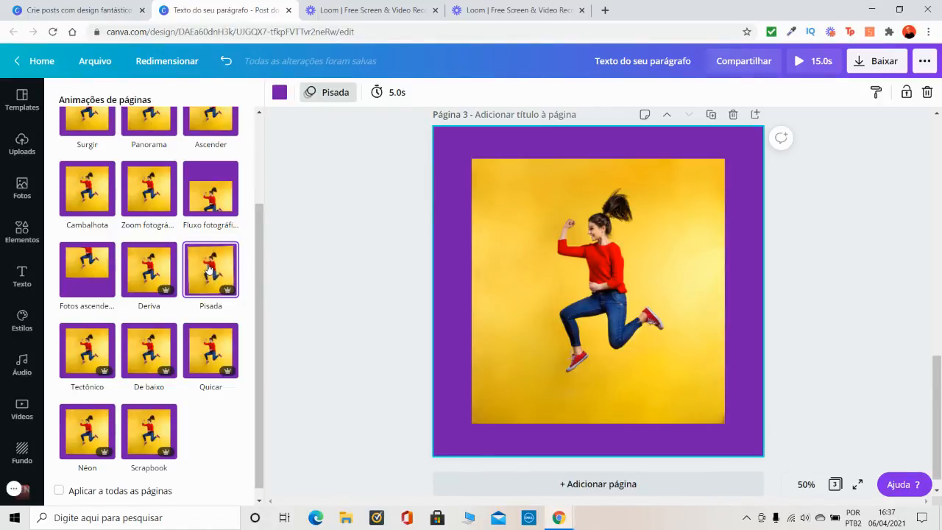
left_click(86, 353)
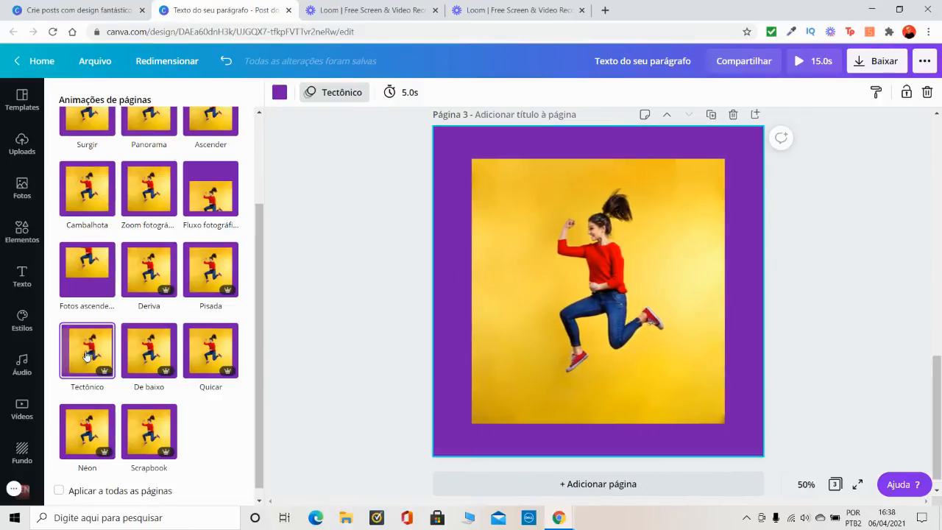
left_click(146, 353)
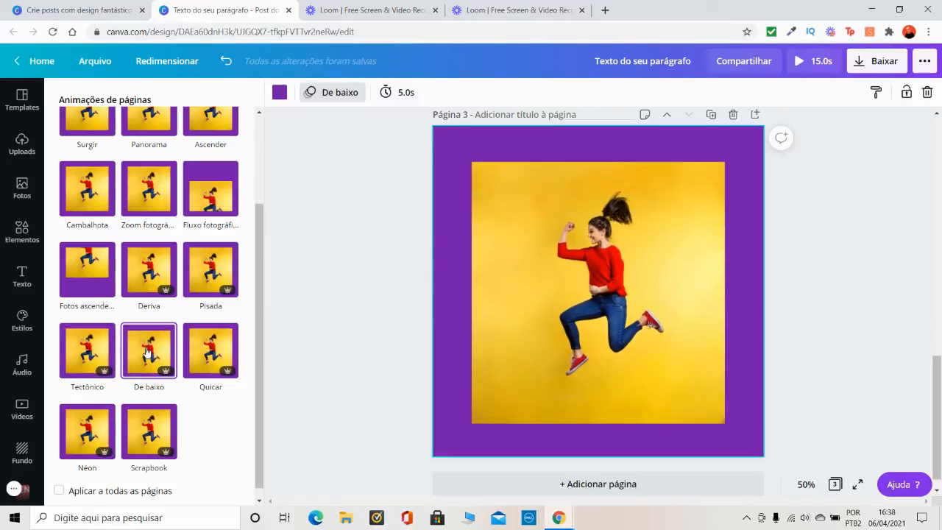
left_click(219, 350)
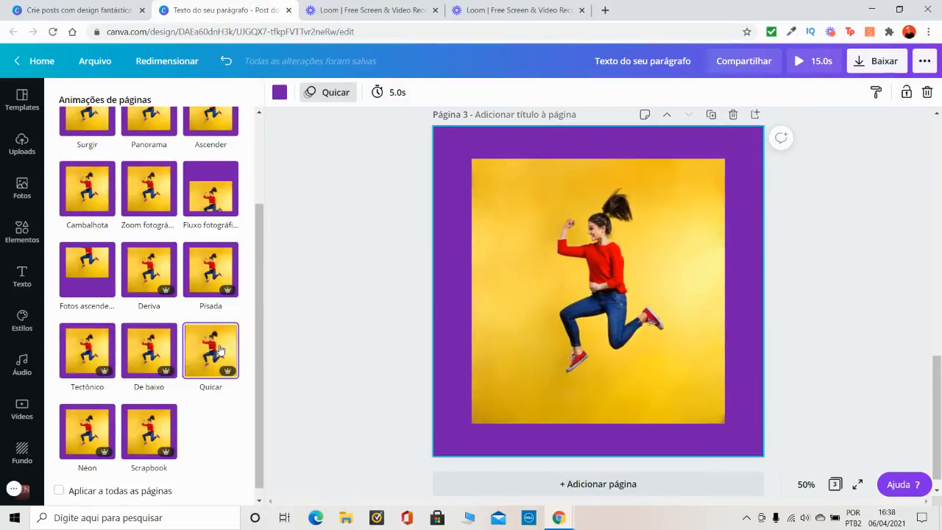
left_click(90, 437)
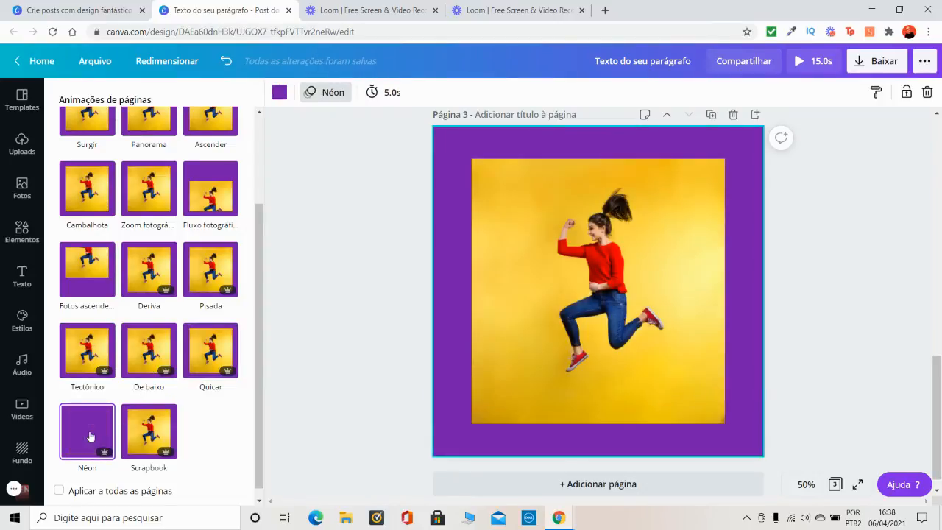
Apply the Scrapbook page animation to page 3
left_click(139, 429)
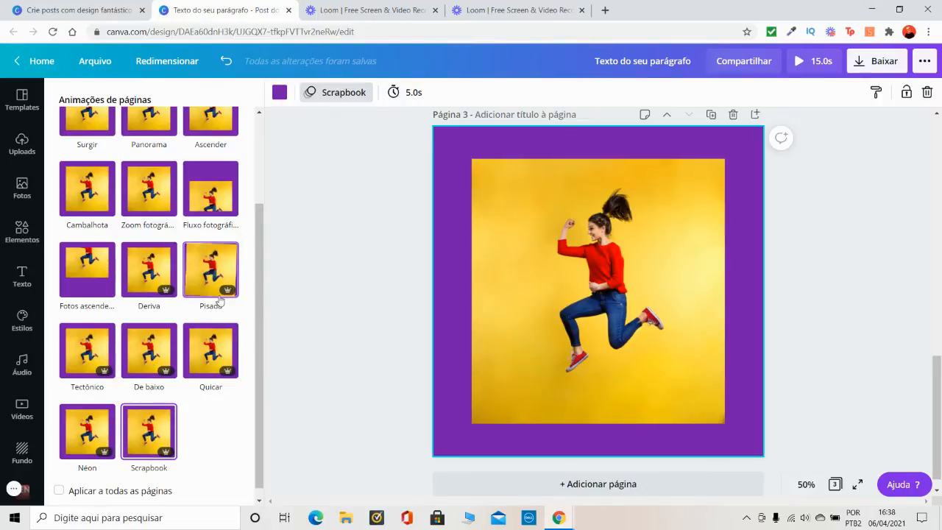
scroll(346, 241, "up", 2)
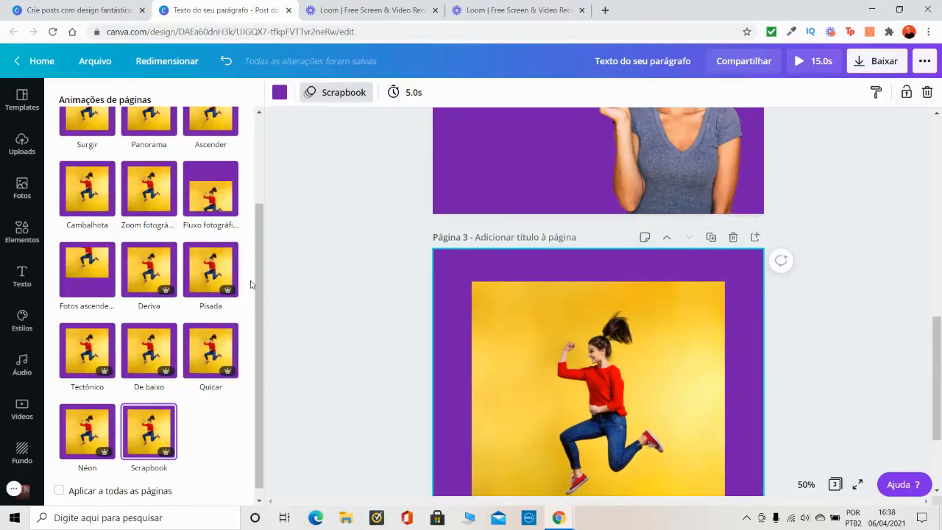
scroll(757, 328, "down", 2)
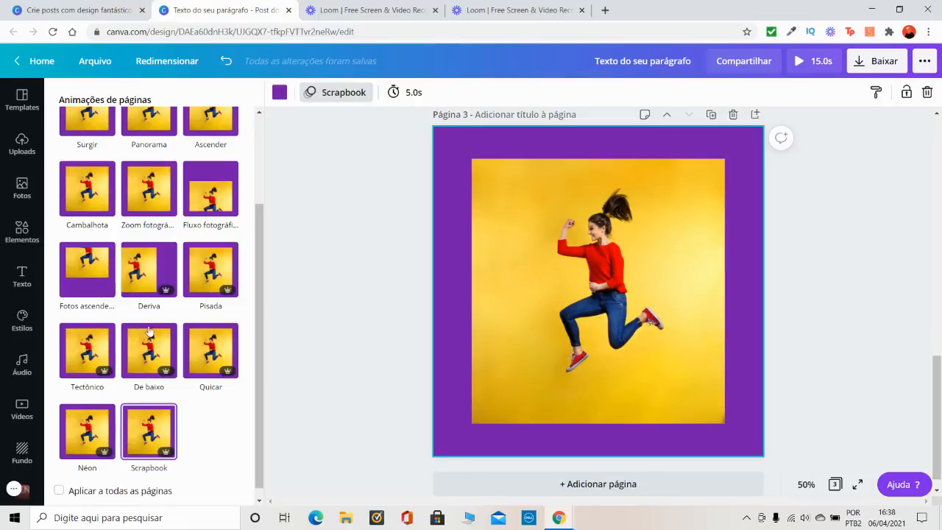
Browse the audio library's Pro tracks by category, from Épico and Viagem down to Vocal and Casamento
left_click(23, 374)
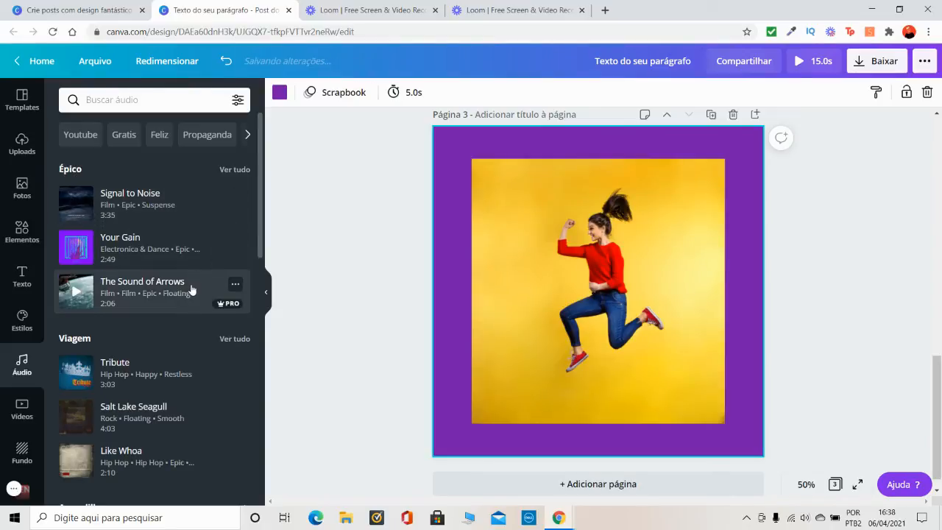
scroll(191, 289, "down", 1)
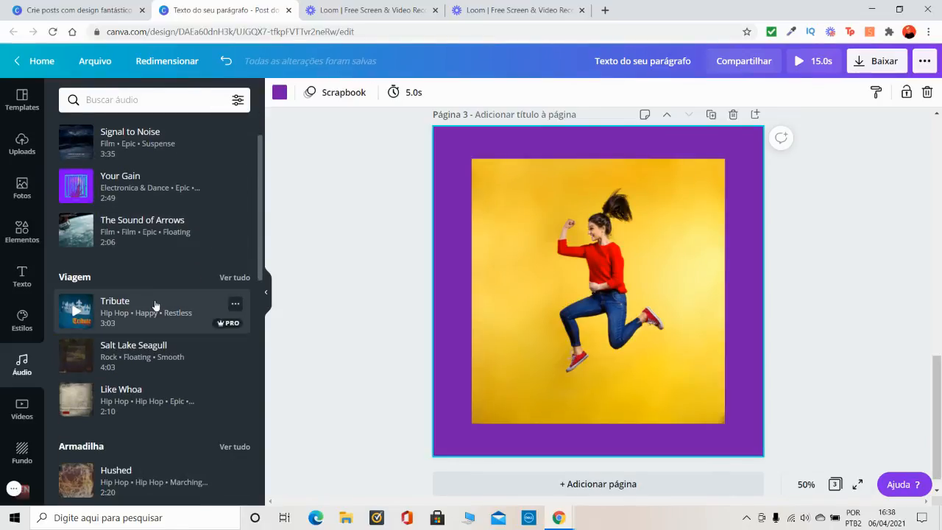
scroll(174, 395, "down", 2)
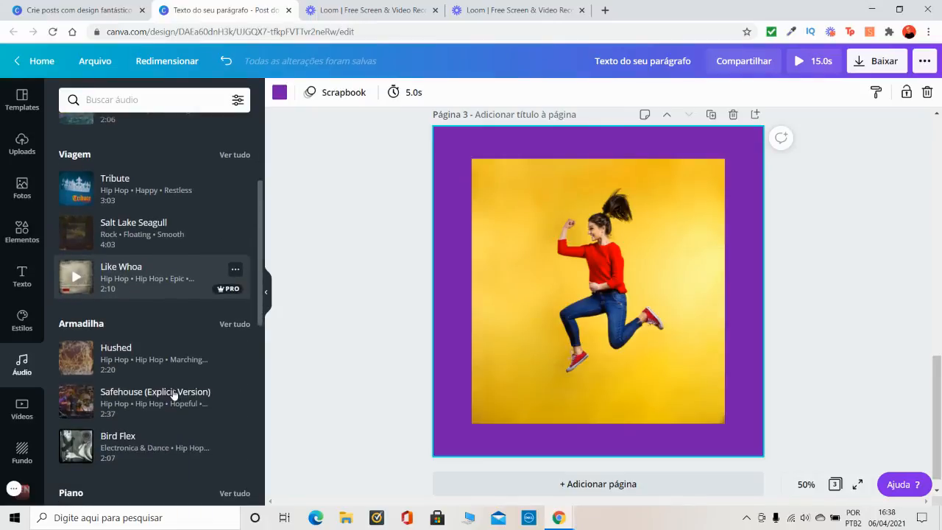
scroll(134, 398, "down", 1)
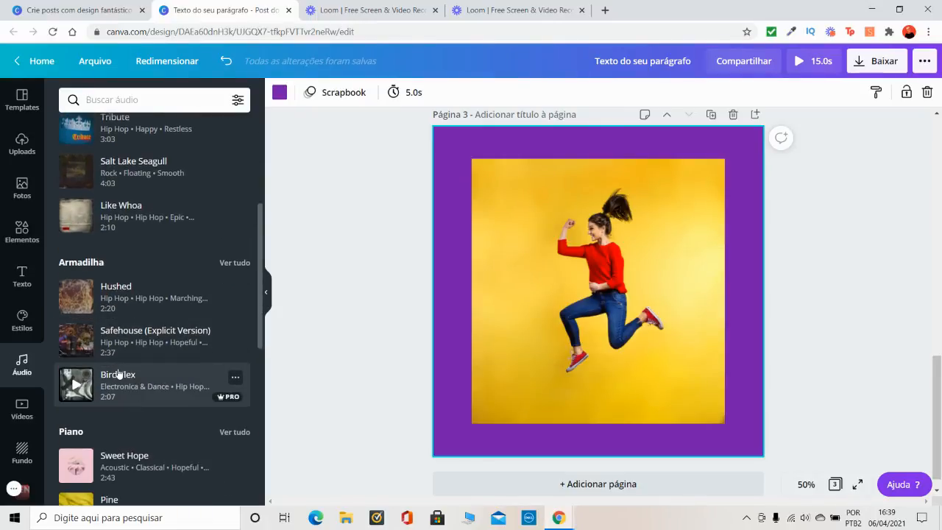
scroll(118, 375, "down", 1)
scroll(137, 376, "down", 1)
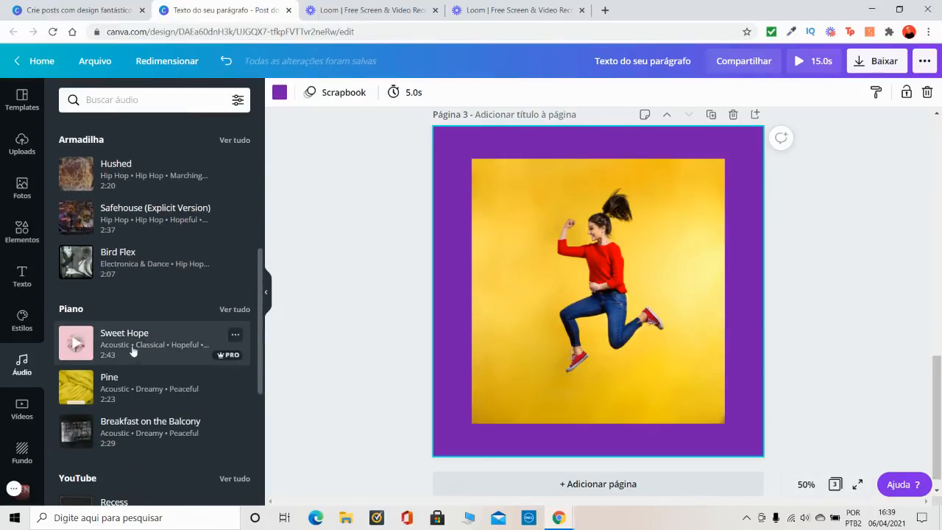
scroll(139, 380, "down", 1)
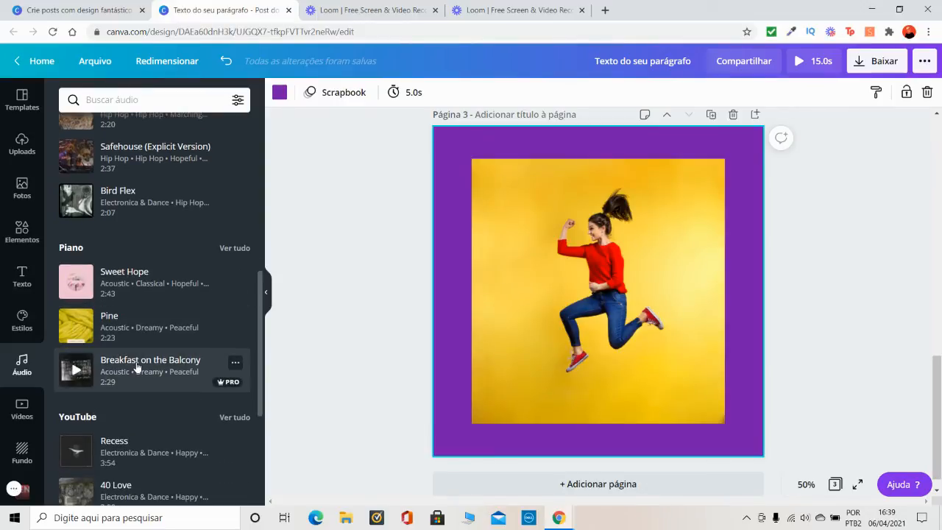
scroll(138, 372, "down", 1)
scroll(154, 386, "down", 2)
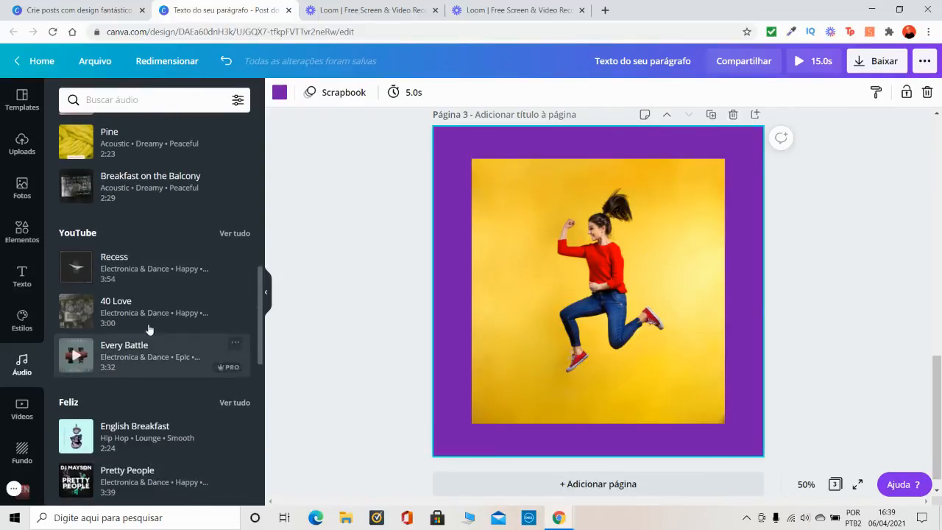
scroll(147, 359, "down", 2)
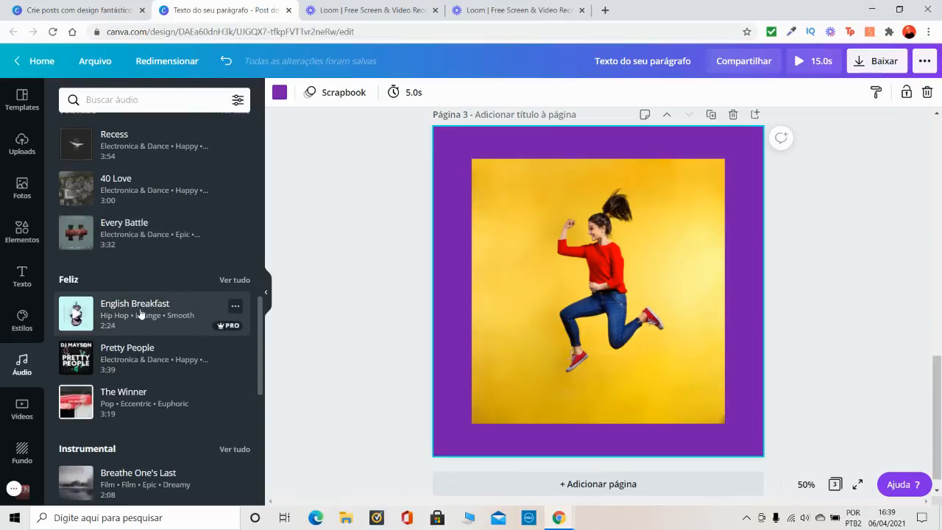
scroll(164, 394, "down", 2)
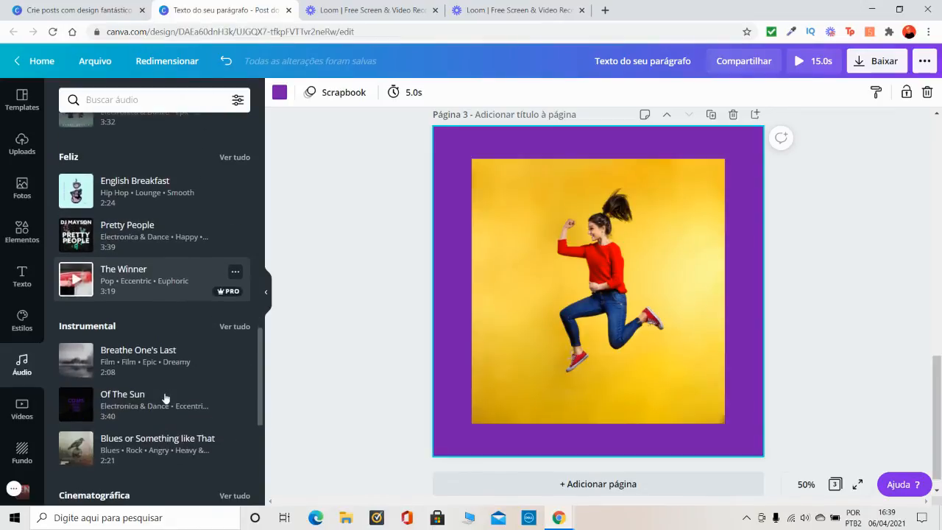
scroll(158, 352, "down", 1)
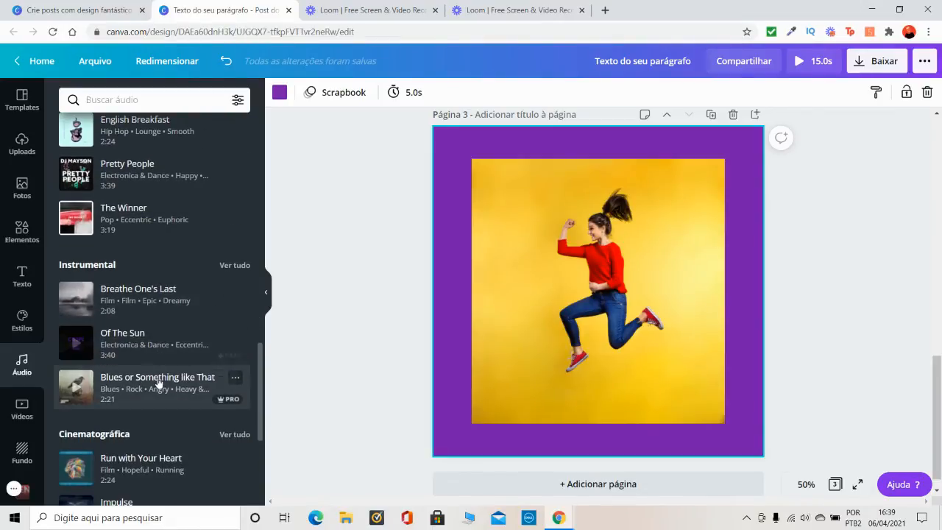
scroll(157, 379, "down", 2)
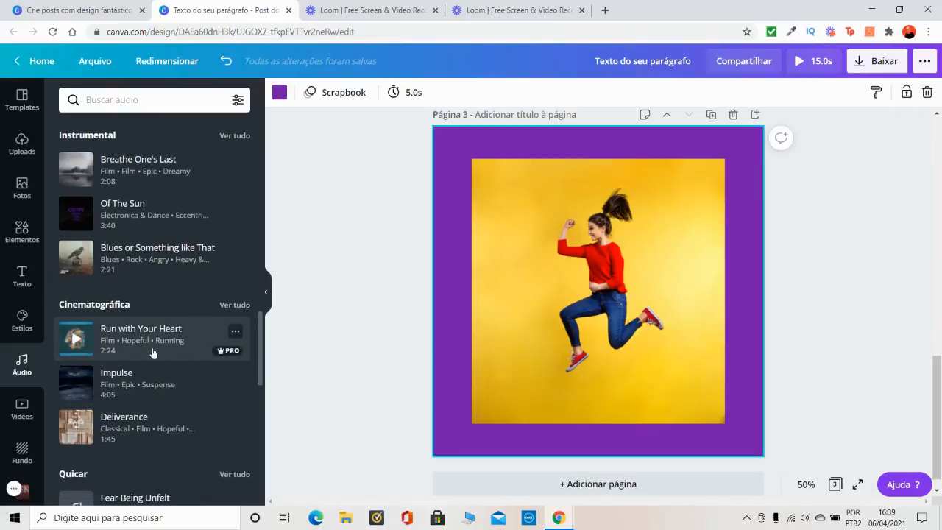
scroll(153, 354, "down", 1)
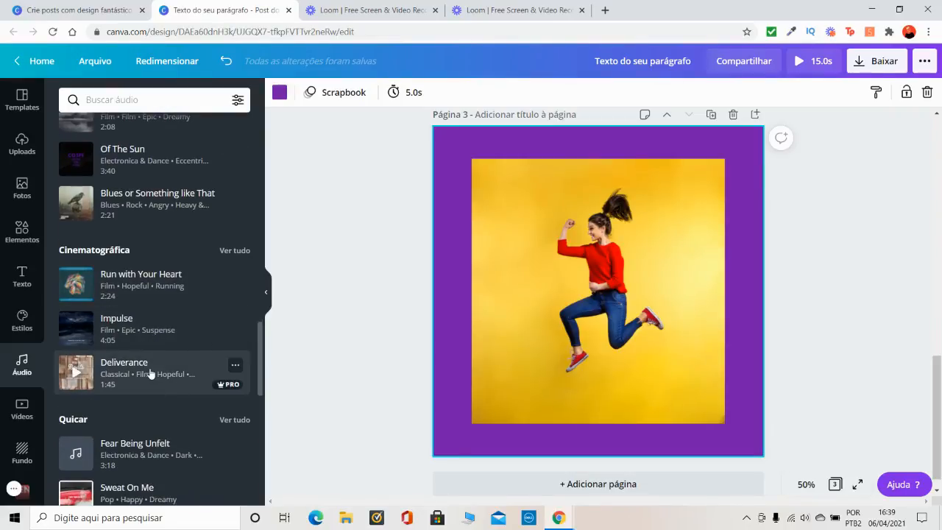
scroll(151, 367, "down", 2)
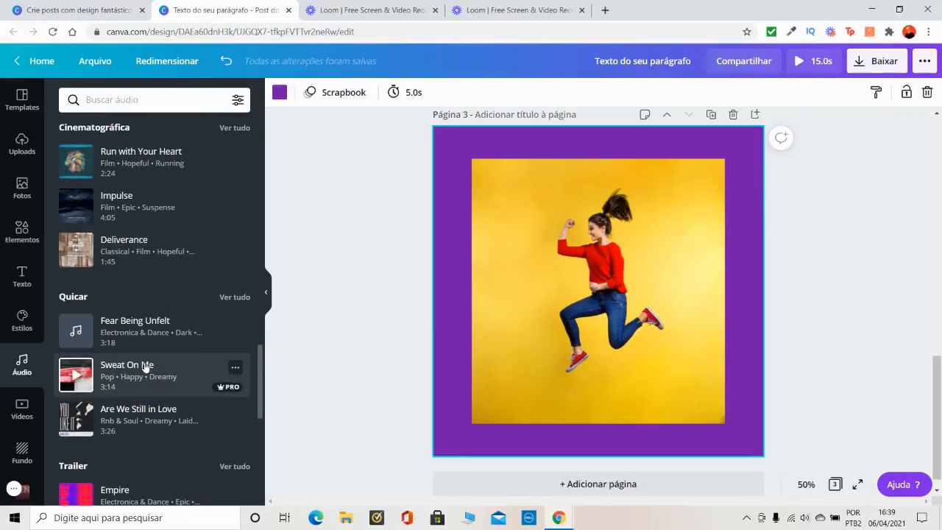
scroll(145, 366, "down", 1)
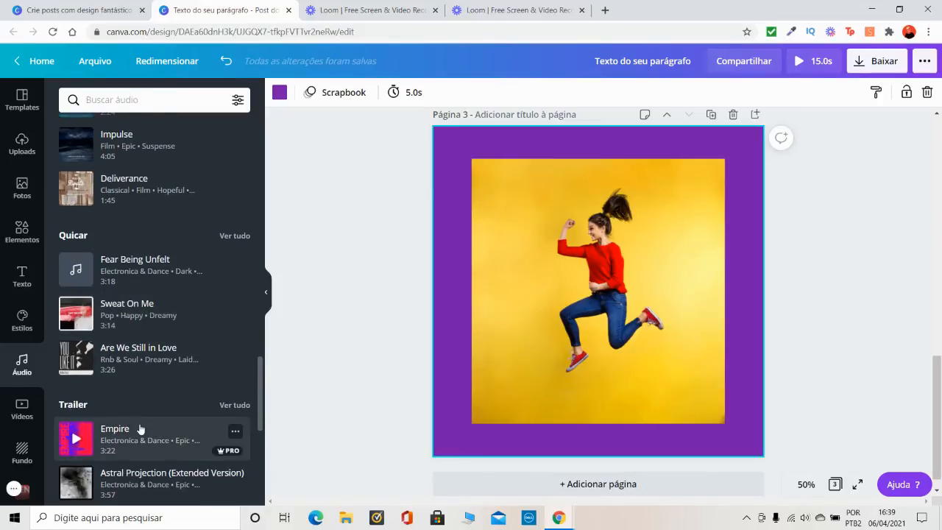
scroll(139, 428, "down", 2)
scroll(122, 416, "down", 2)
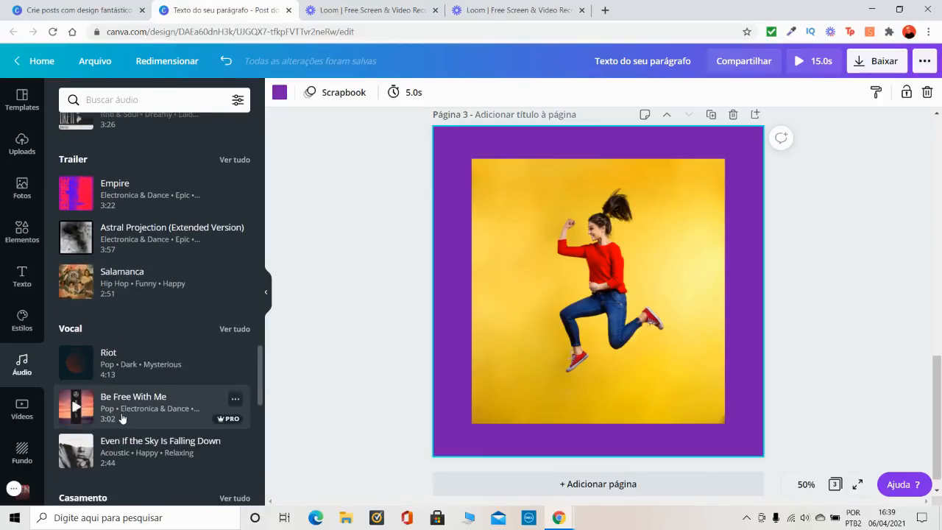
scroll(114, 356, "down", 2)
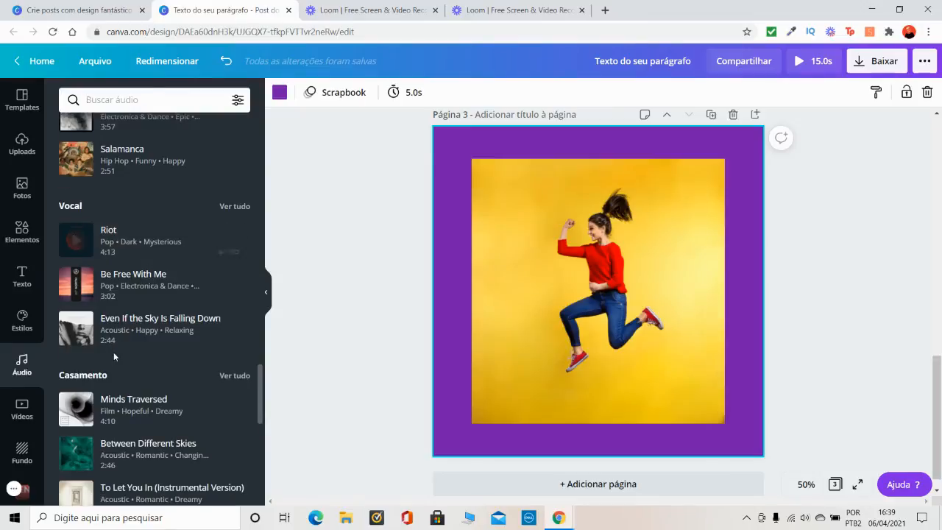
scroll(114, 357, "down", 1)
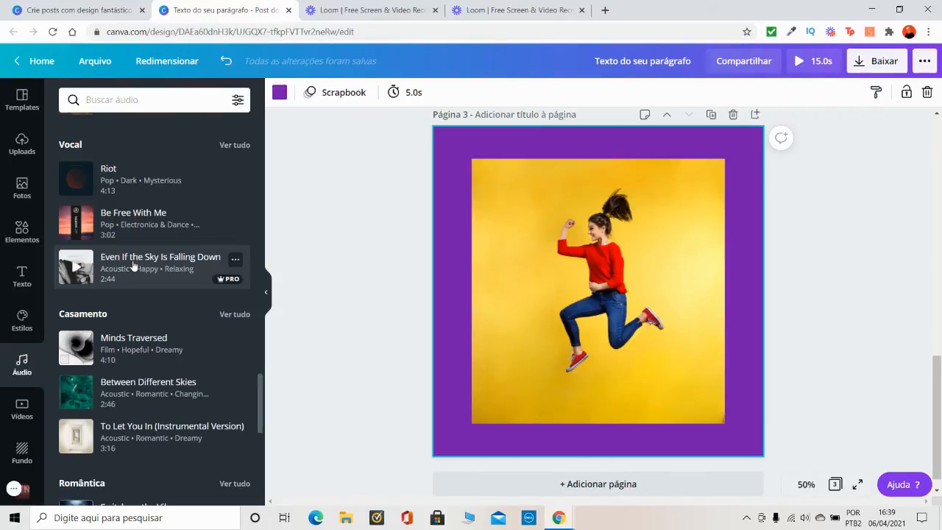
View the video library's availability filter options and add a new blank page after page 3
scroll(159, 171, "up", 3)
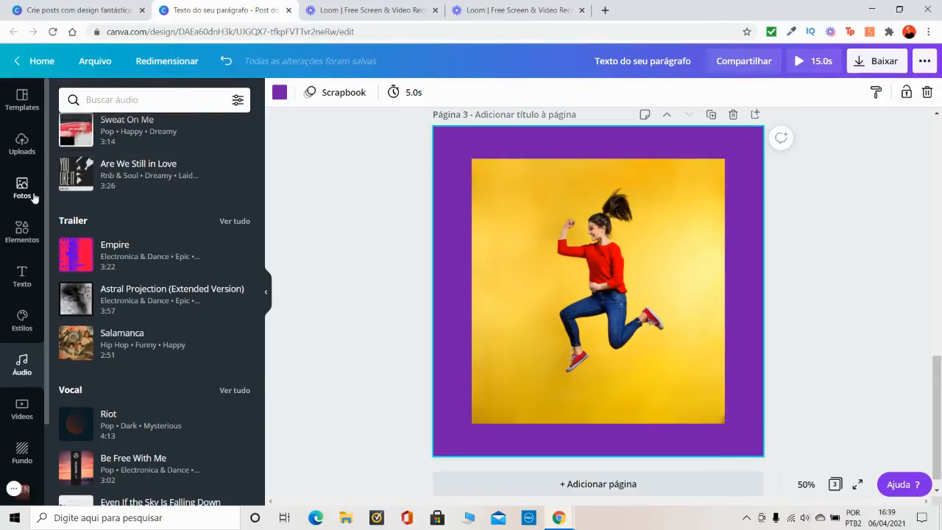
left_click(20, 409)
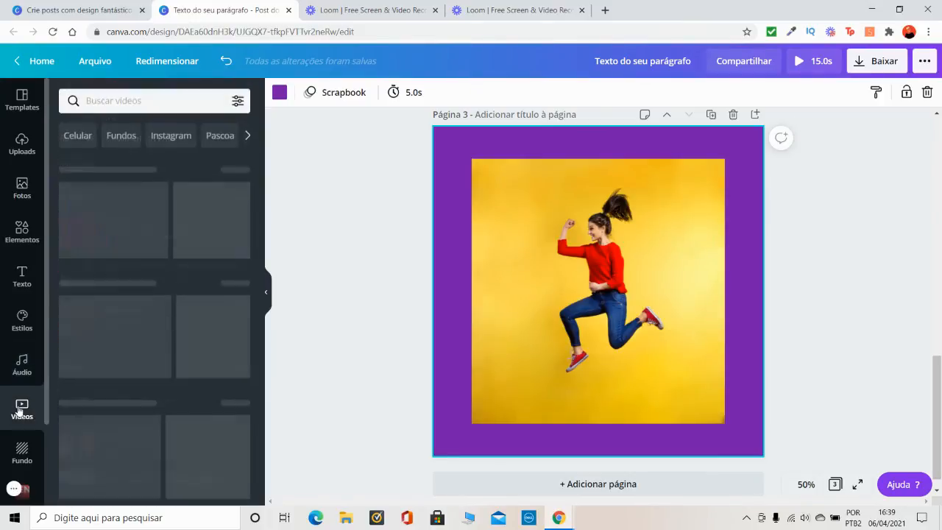
left_click(237, 101)
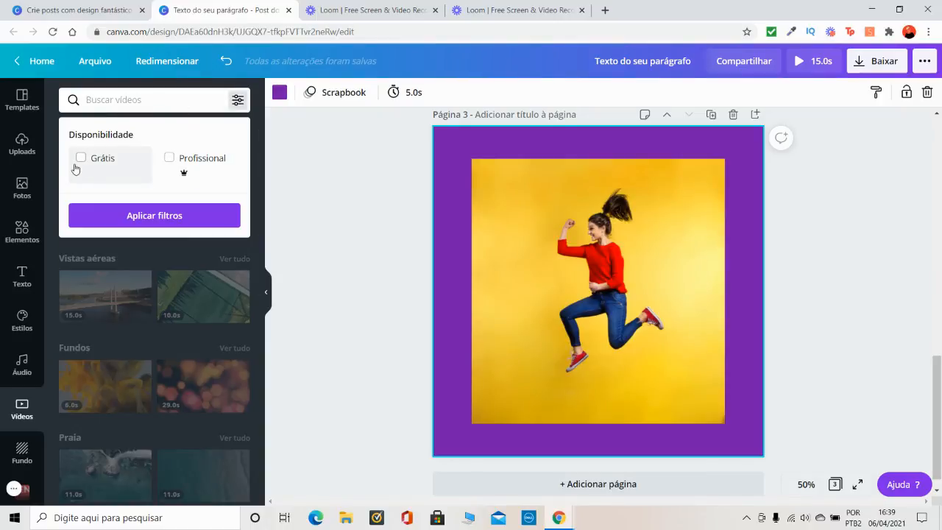
left_click(327, 178)
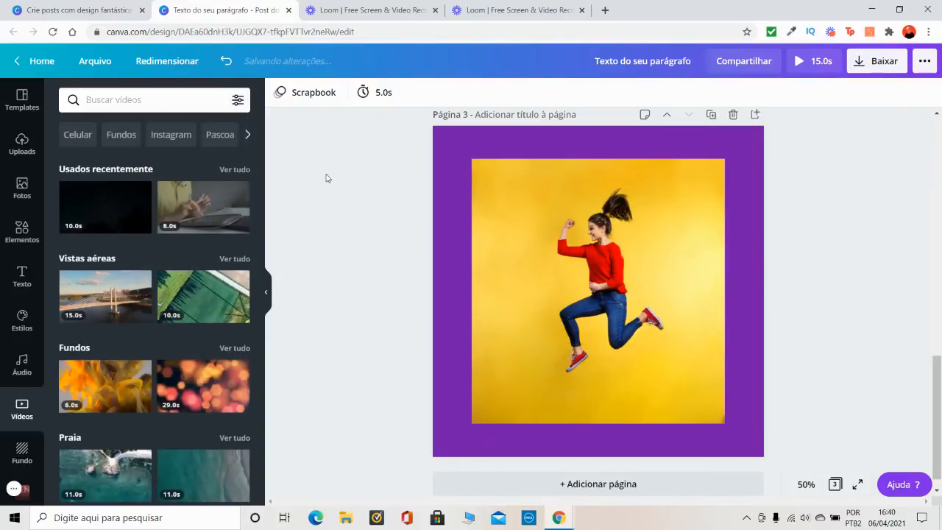
left_click(755, 115)
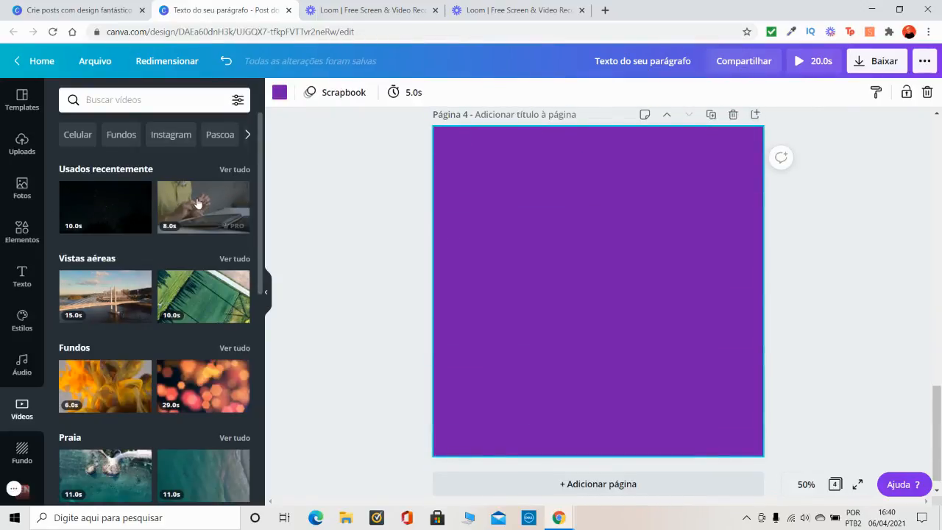
Browse the video library's categories and look through the full Gastronomia collection
scroll(120, 331, "down", 3)
scroll(117, 336, "down", 5)
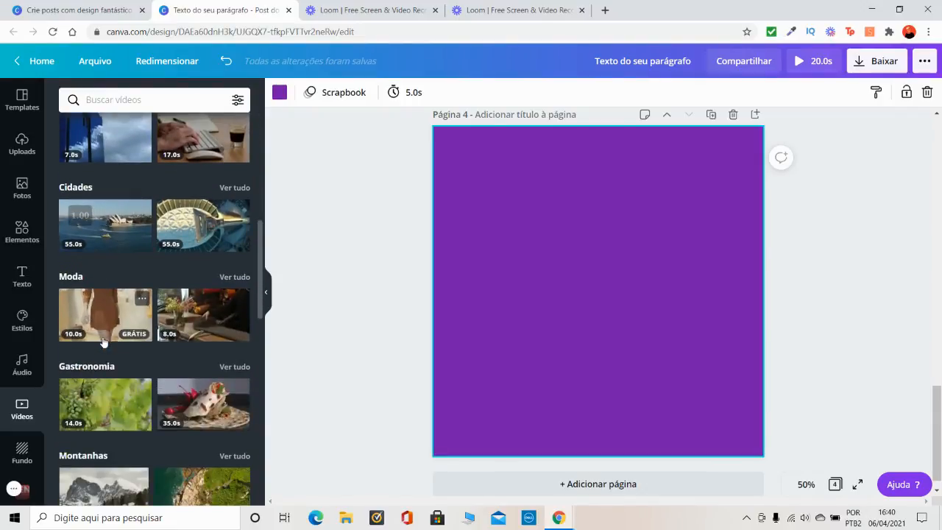
scroll(103, 342, "down", 2)
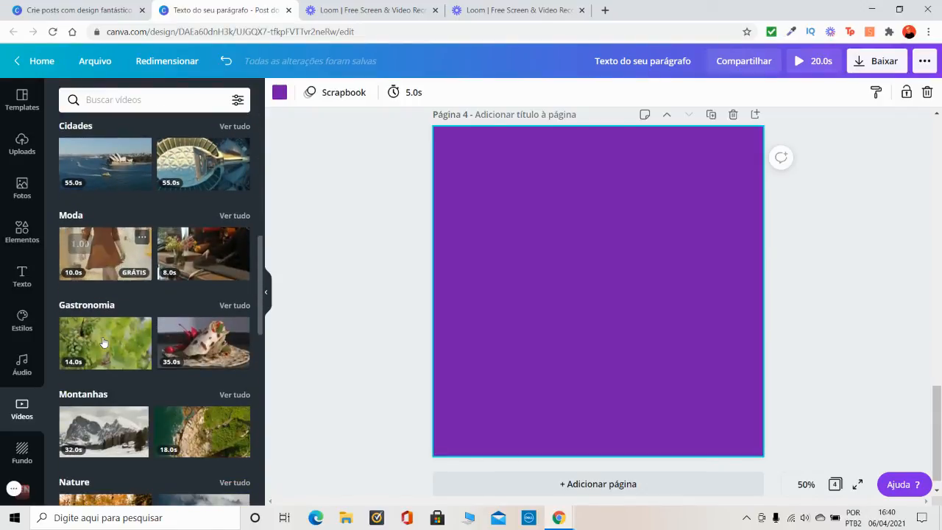
left_click(228, 305)
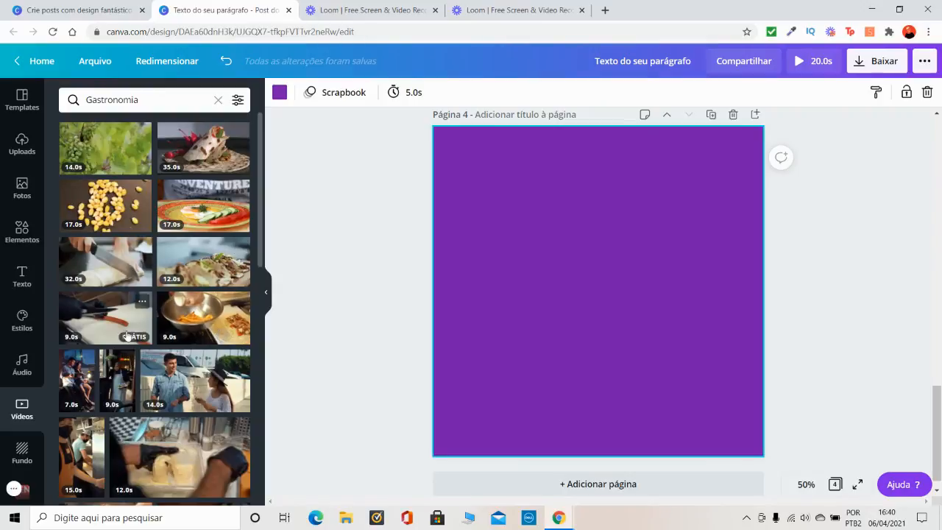
scroll(101, 373, "down", 1)
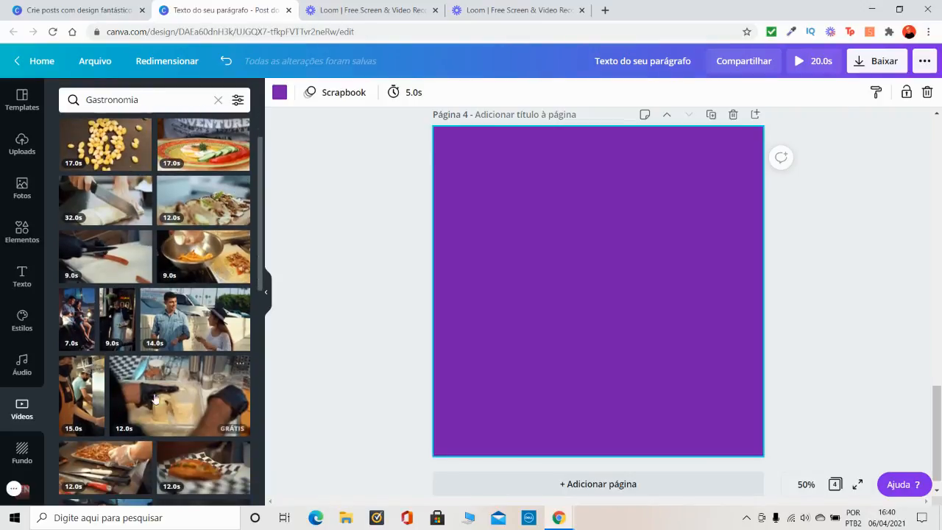
scroll(164, 397, "down", 3)
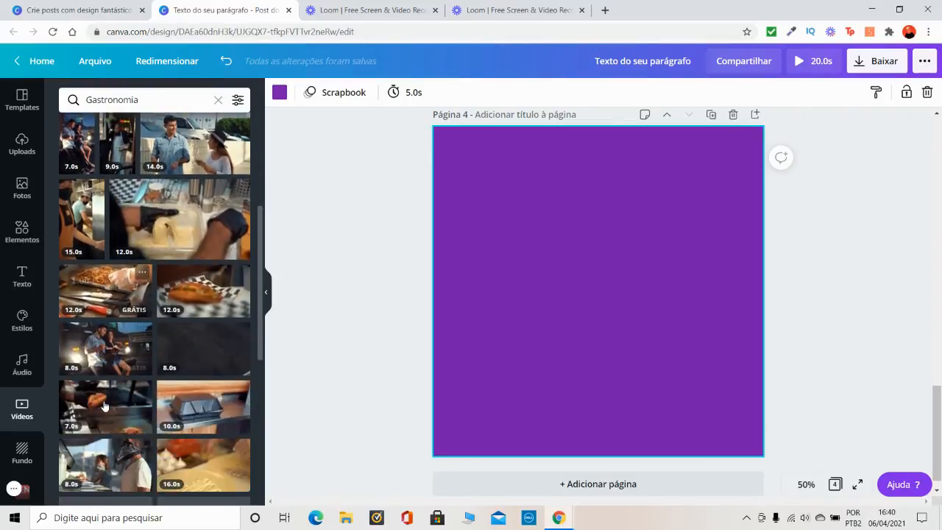
scroll(202, 354, "down", 2)
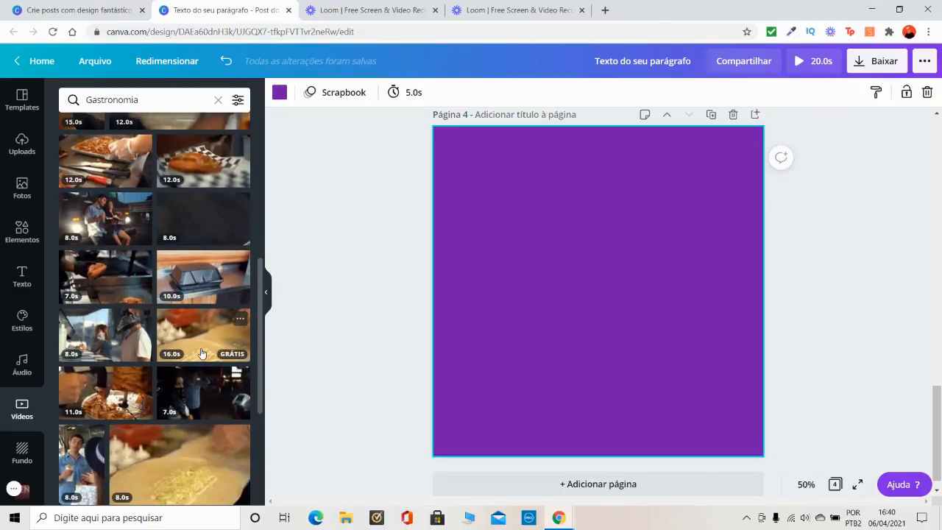
scroll(199, 360, "down", 1)
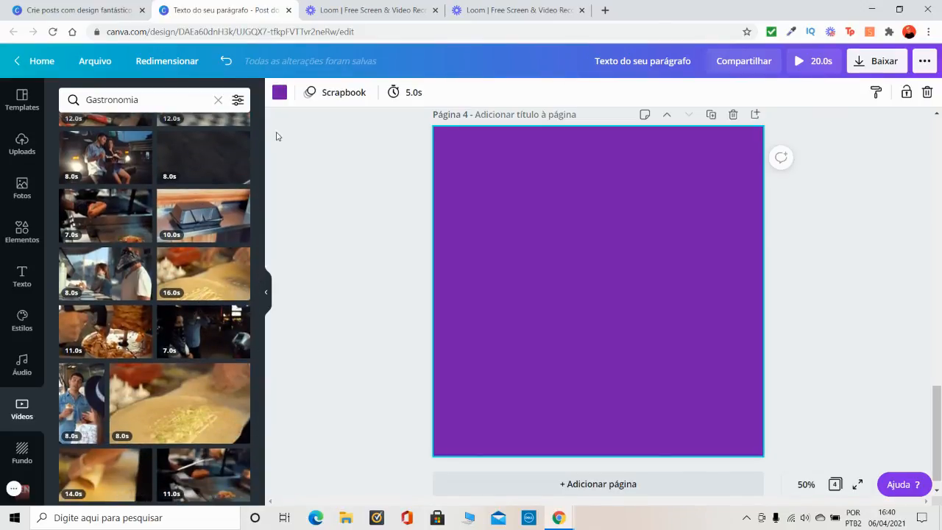
Filter the Gastronomia videos by Profissional availability and look through the Pro clips
left_click(237, 101)
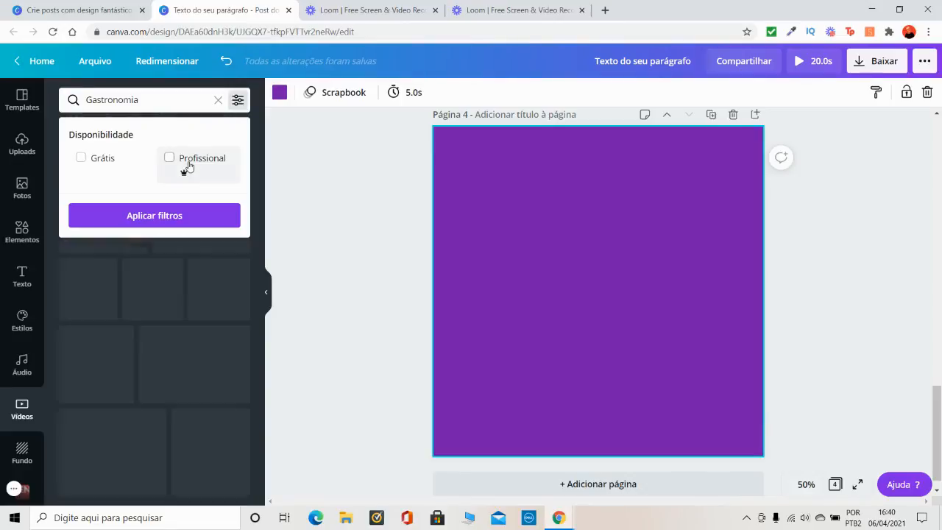
left_click(185, 164)
left_click(192, 218)
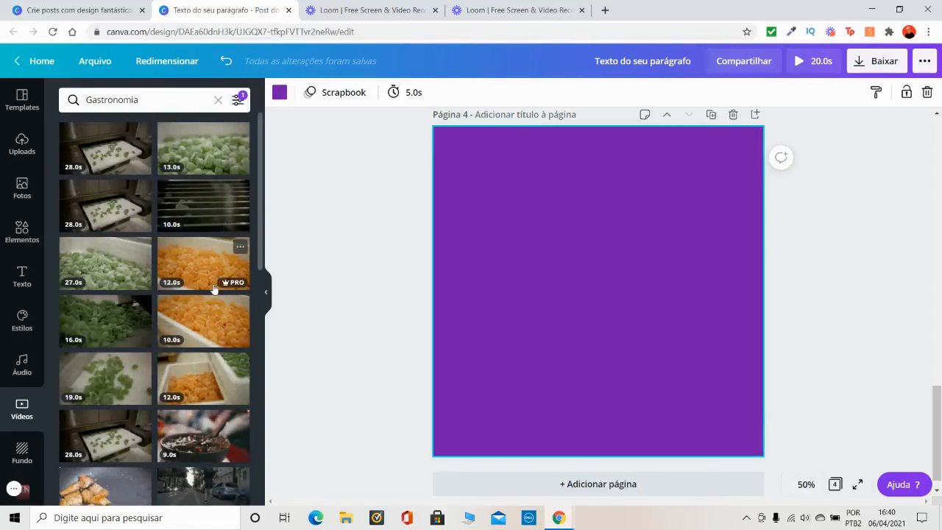
scroll(155, 305, "down", 3)
scroll(155, 305, "down", 3)
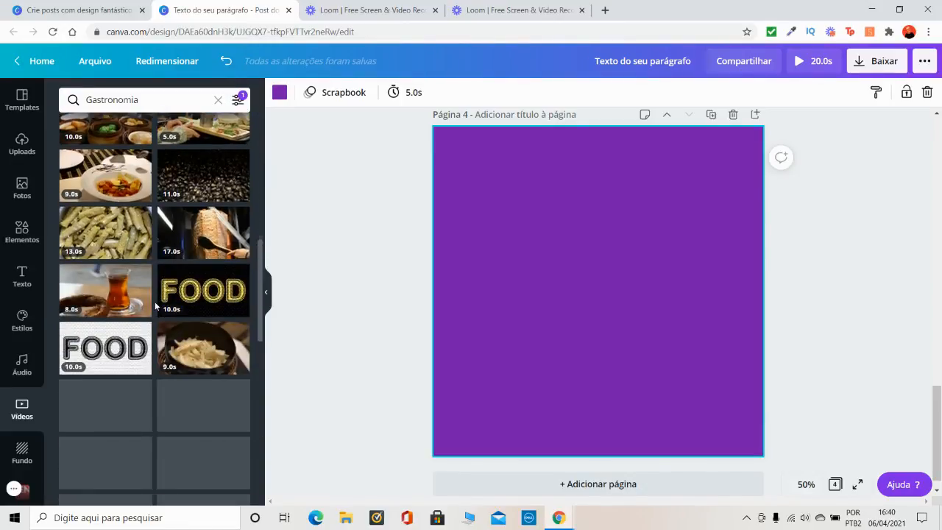
Clear all availability filters from the Gastronomia video search and apply the change
left_click(242, 103)
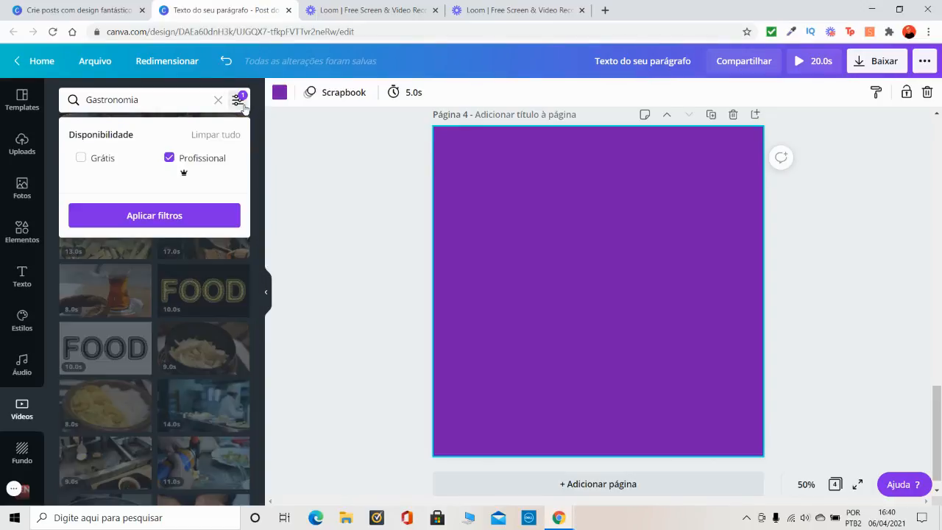
left_click(101, 162)
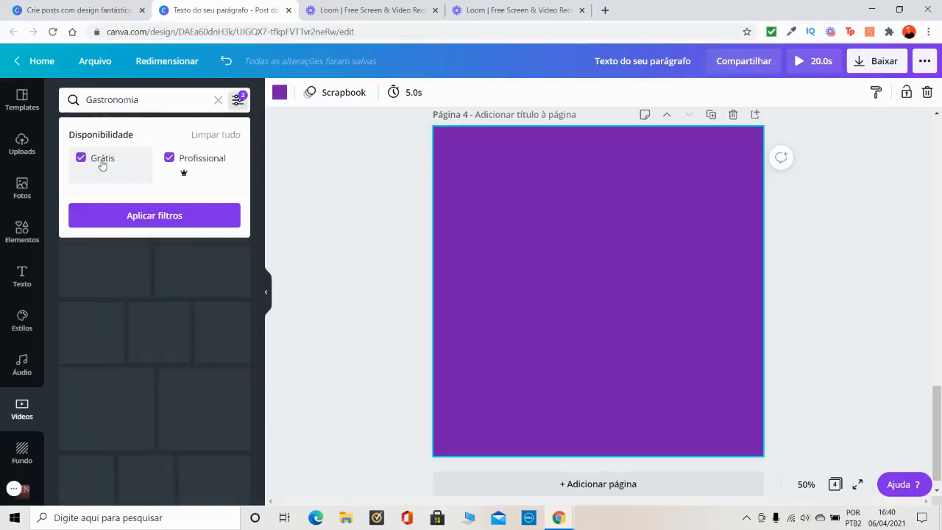
left_click(215, 134)
left_click(218, 221)
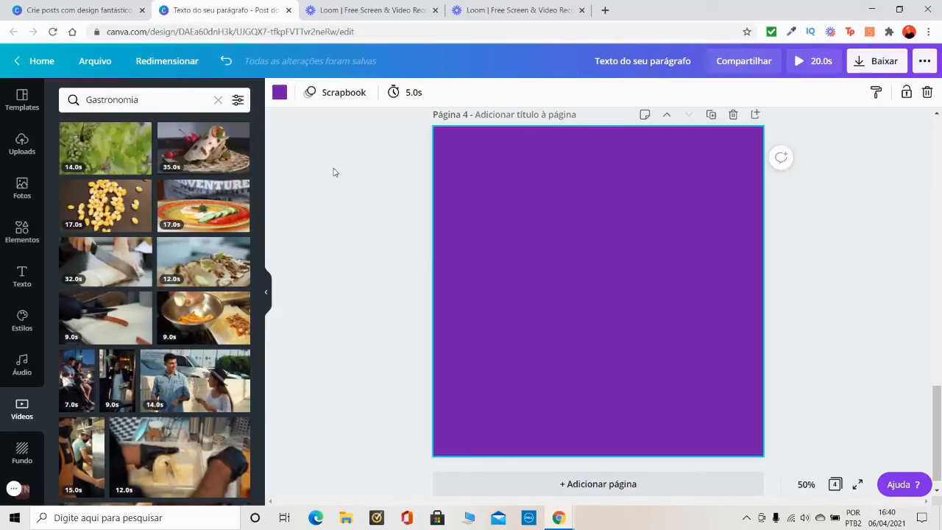
Revisit the photo, video and audio libraries in turn
left_click(20, 190)
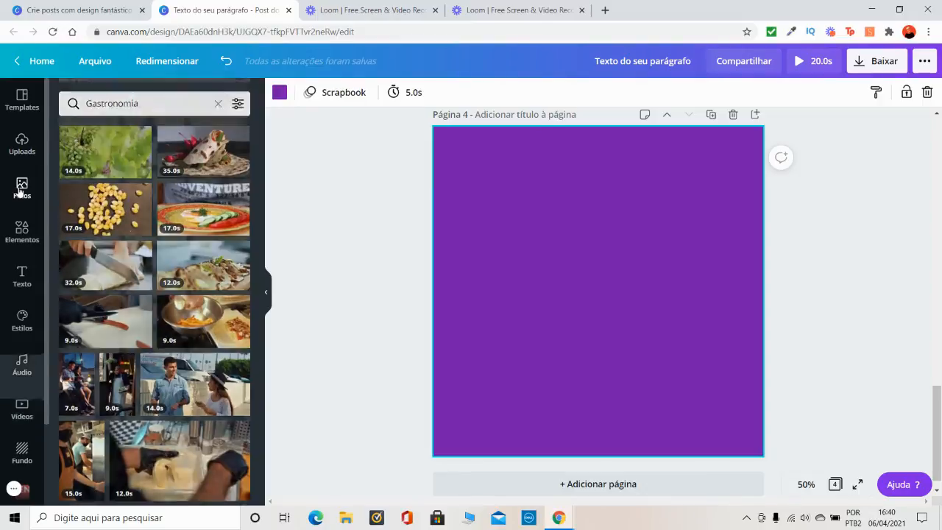
left_click(27, 410)
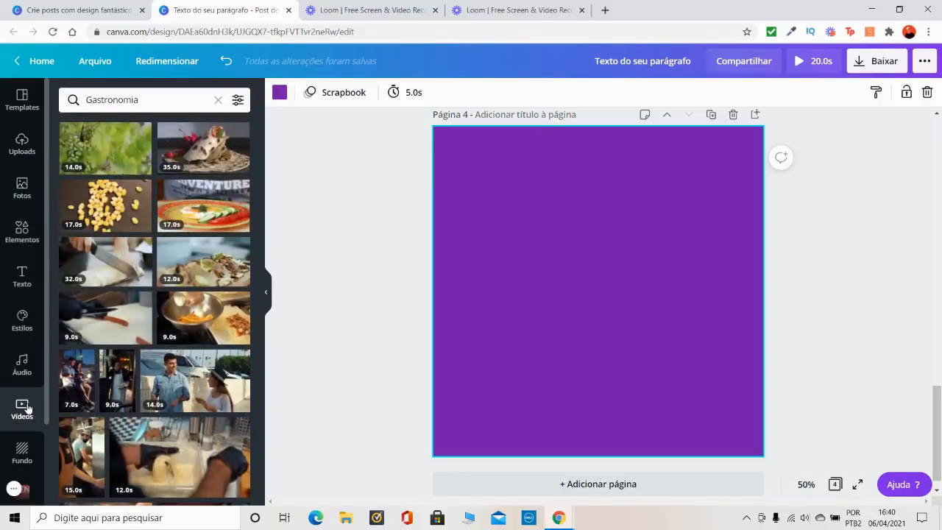
left_click(22, 368)
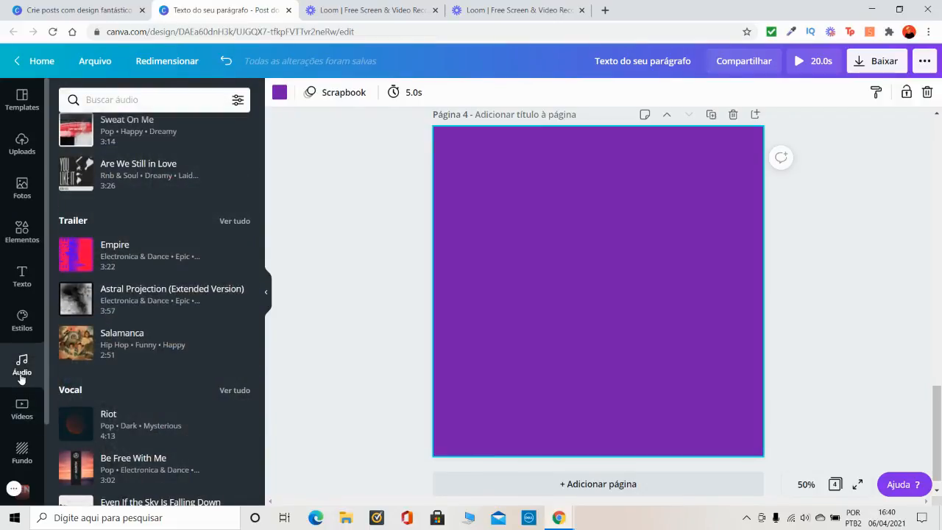
Browse the elements library's categories, from Linhas, Formas and Quadros down to Gradientes and Coronavírus
left_click(22, 230)
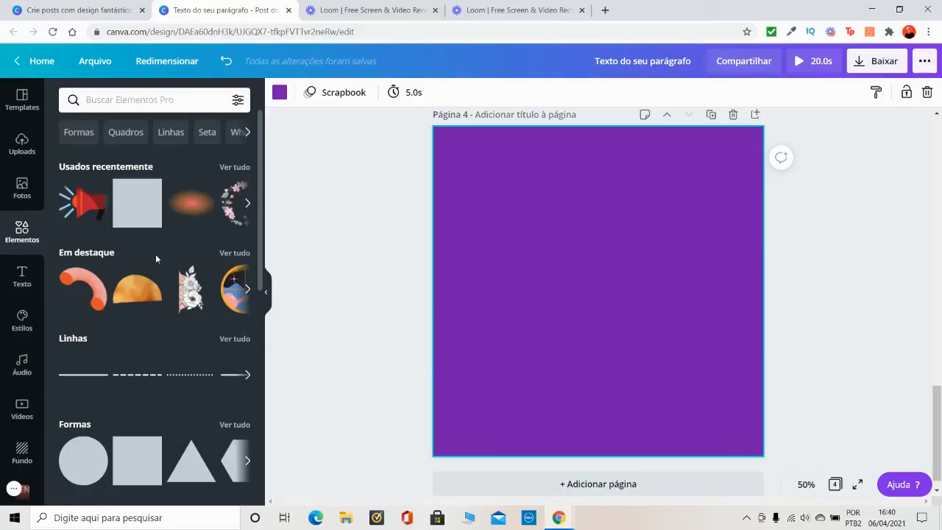
scroll(132, 318, "down", 1)
scroll(132, 314, "down", 3)
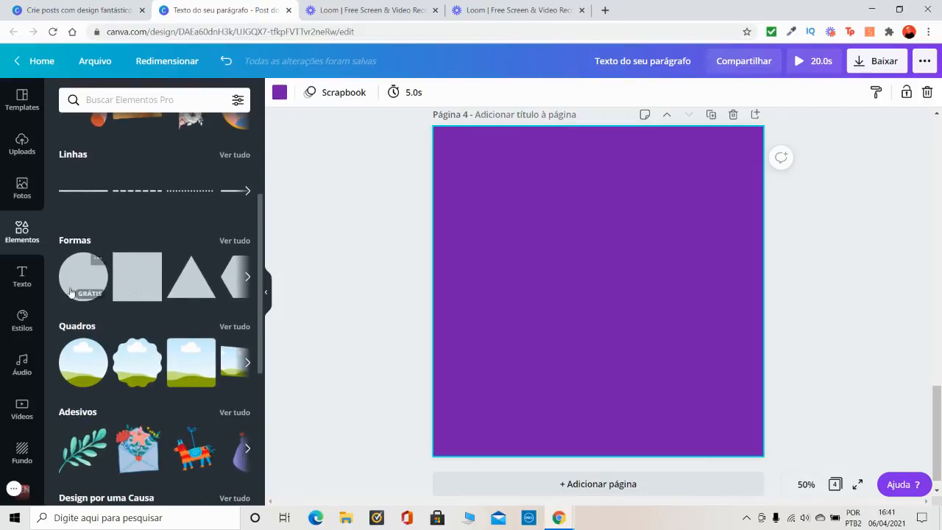
scroll(174, 277, "down", 2)
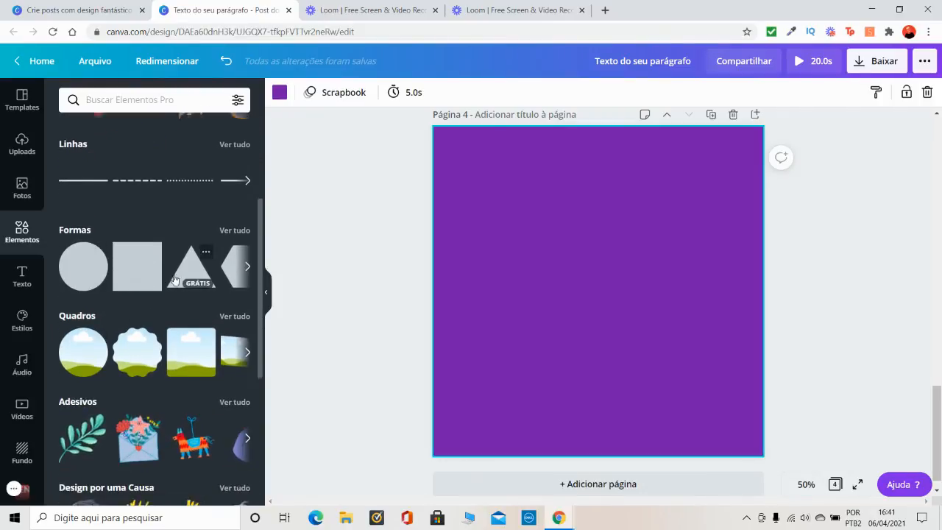
scroll(174, 276, "down", 3)
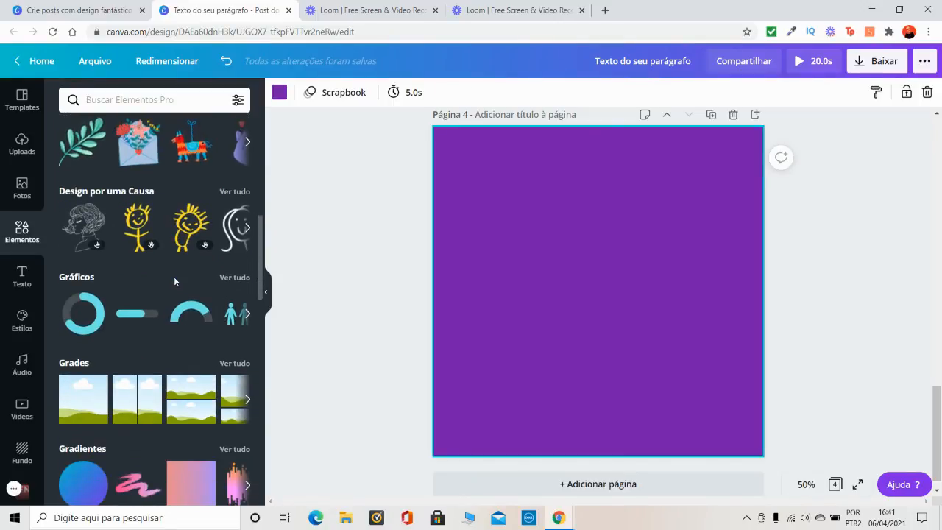
scroll(174, 280, "down", 3)
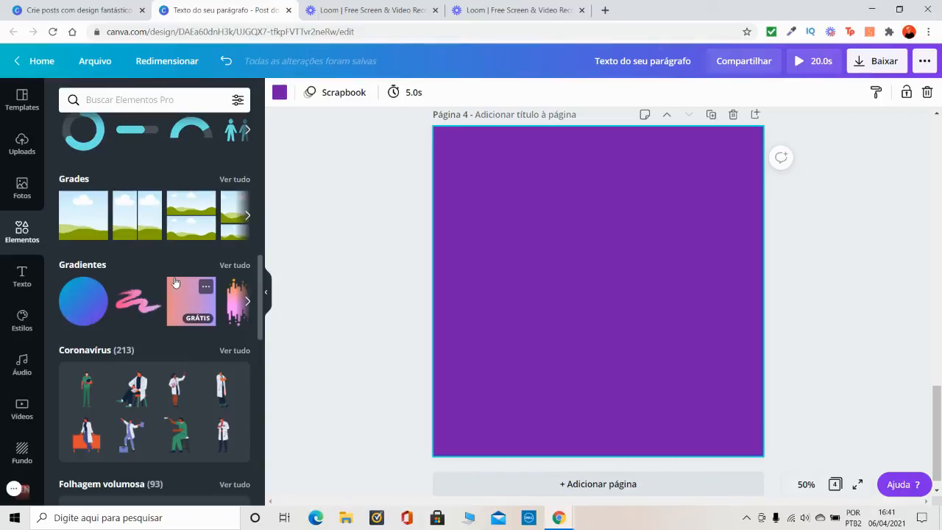
scroll(175, 280, "up", 8)
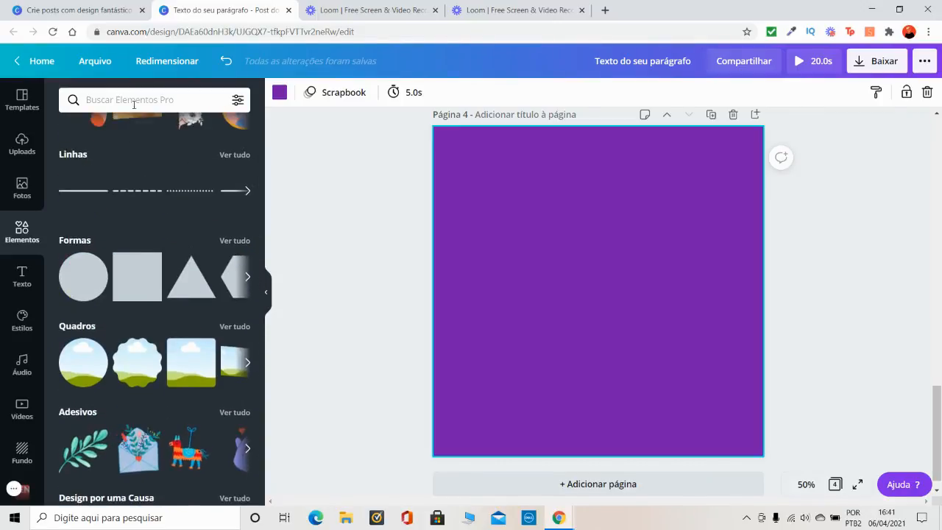
Search the elements library for "FLORES" and deselect page 4
left_click(134, 101)
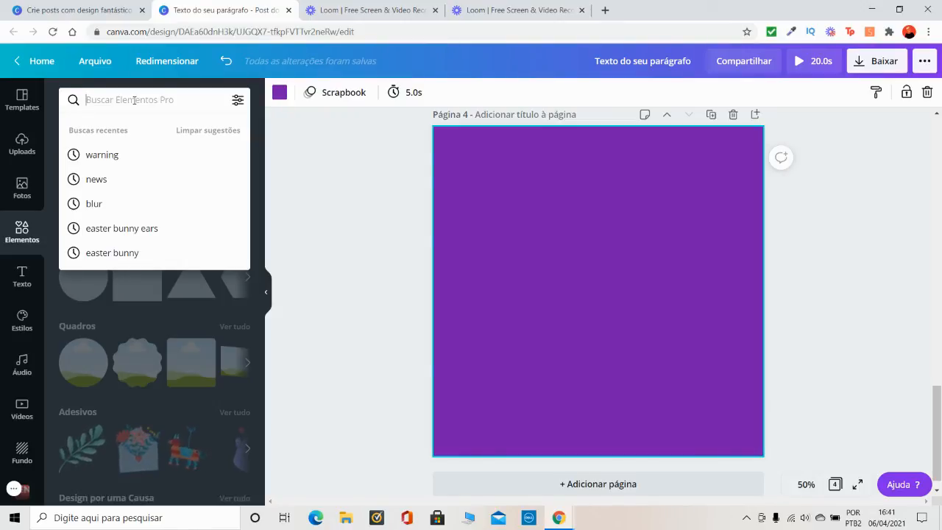
type("FL")
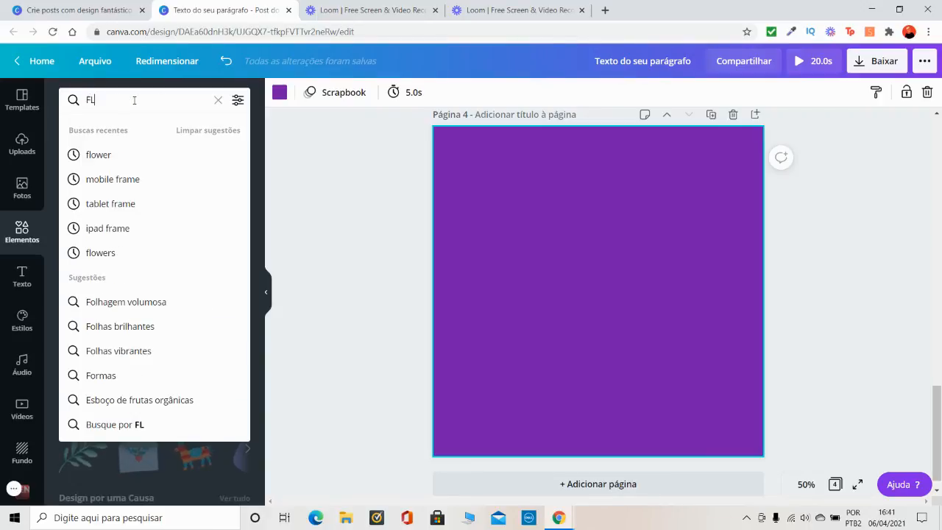
type("ORES")
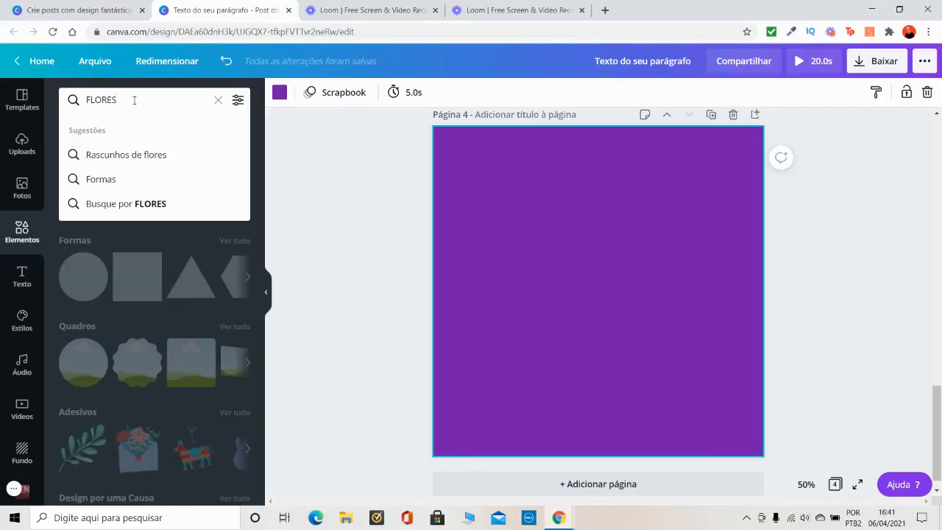
key("Return")
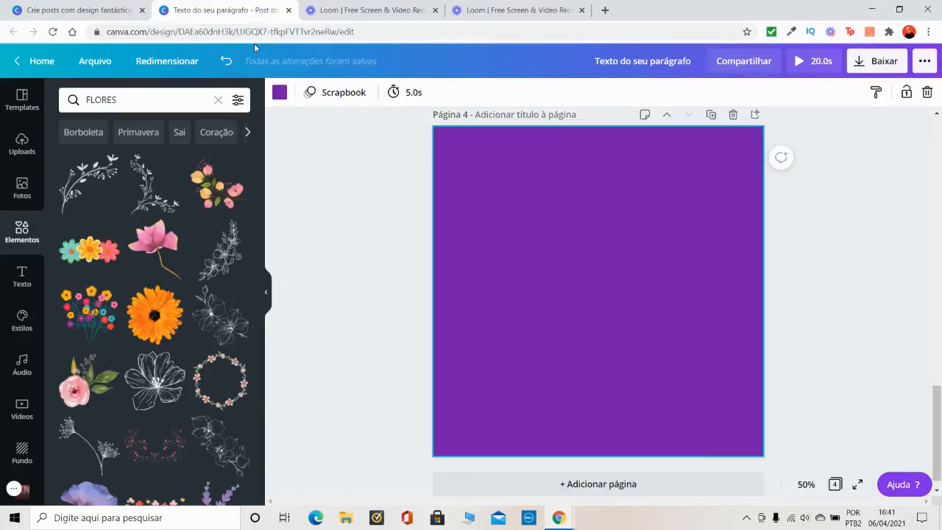
left_click(309, 184)
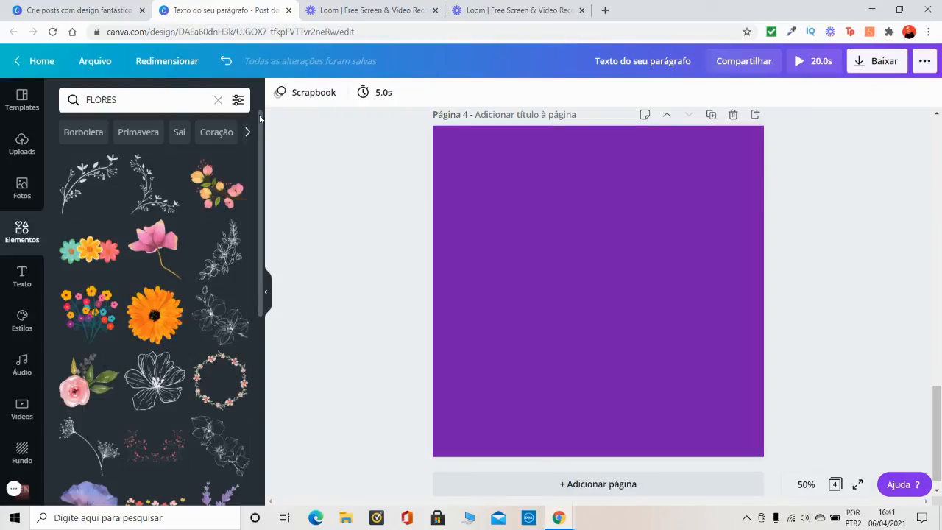
Check the Instagram post templates page in the other browser tab, then return to the design and review its earlier pages
left_click(46, 6)
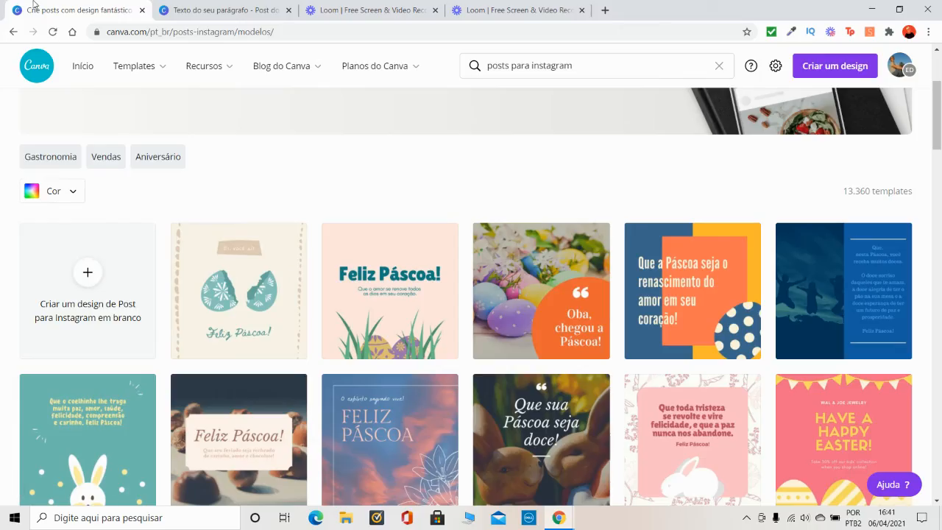
mouse_move(134, 65)
left_click(234, 9)
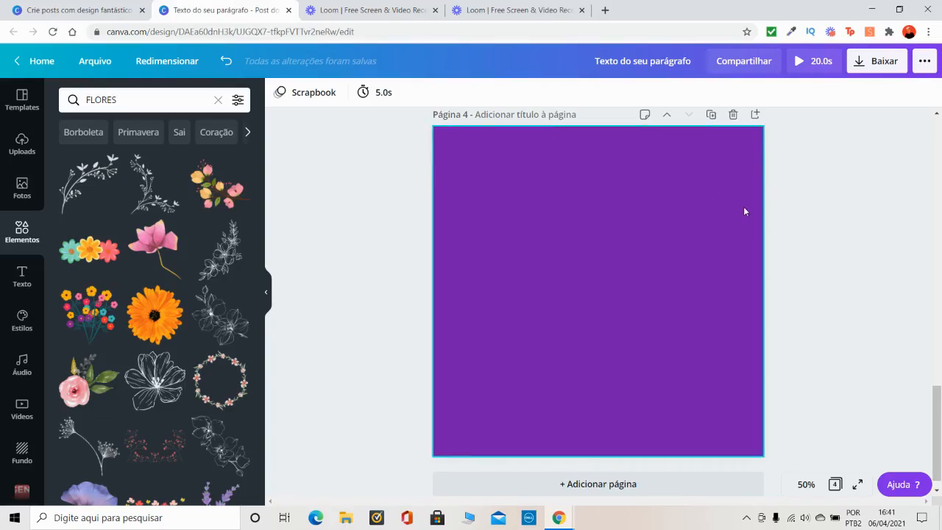
scroll(744, 211, "up", 10)
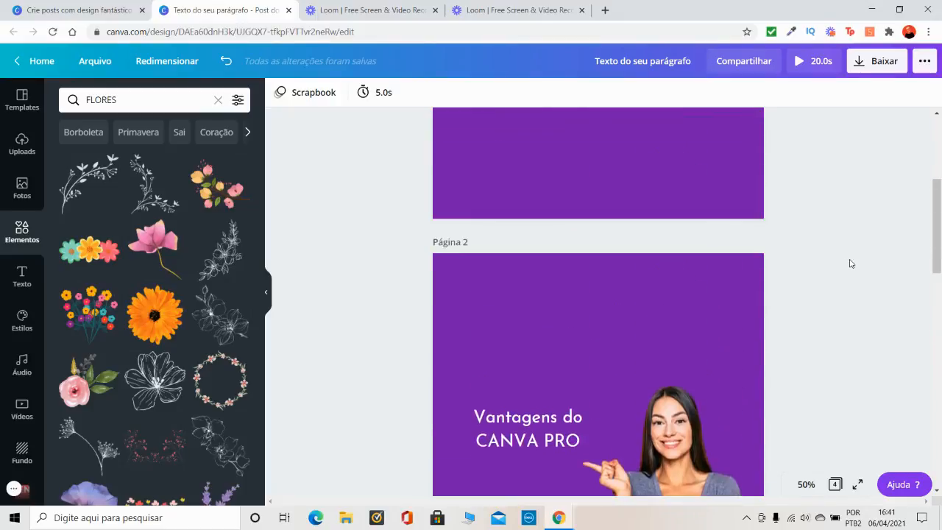
Review the design's sharing options and link permission types without changing them, and collapse the elements library
scroll(851, 263, "up", 3)
left_click(747, 61)
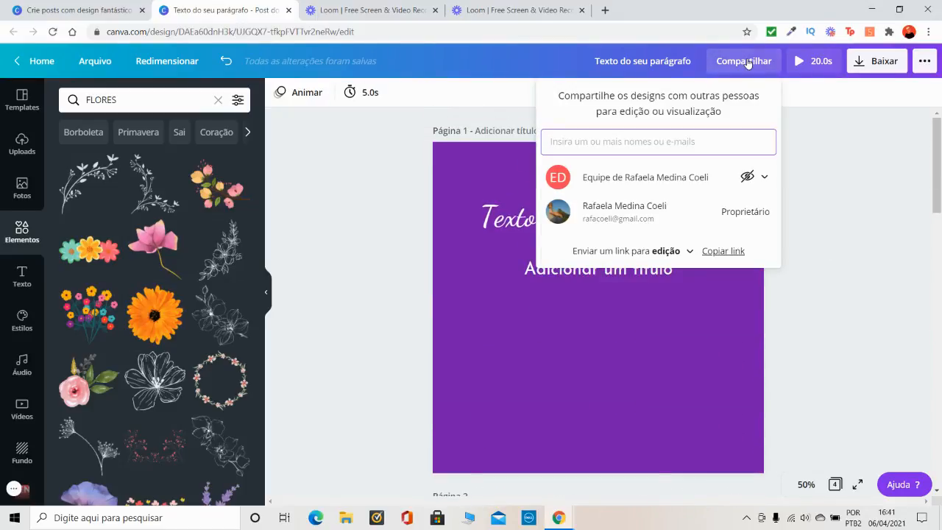
left_click(684, 251)
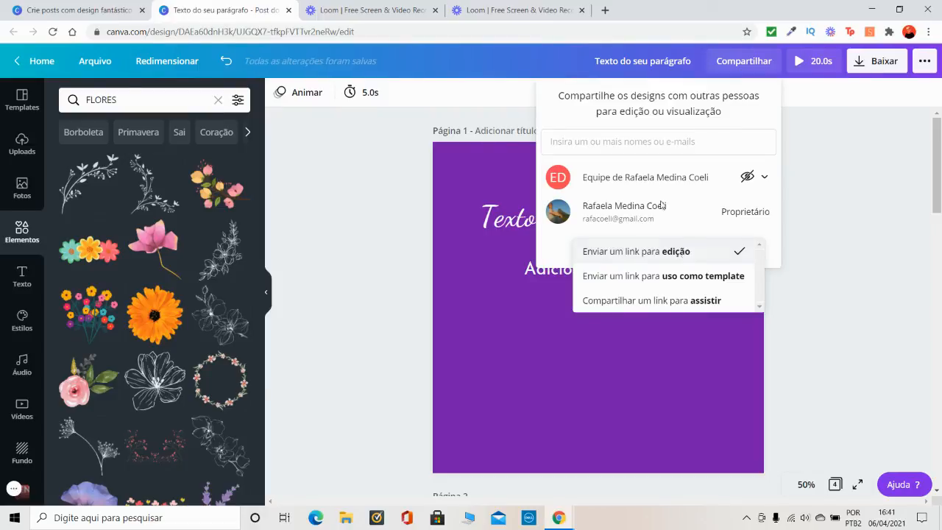
left_click(825, 196)
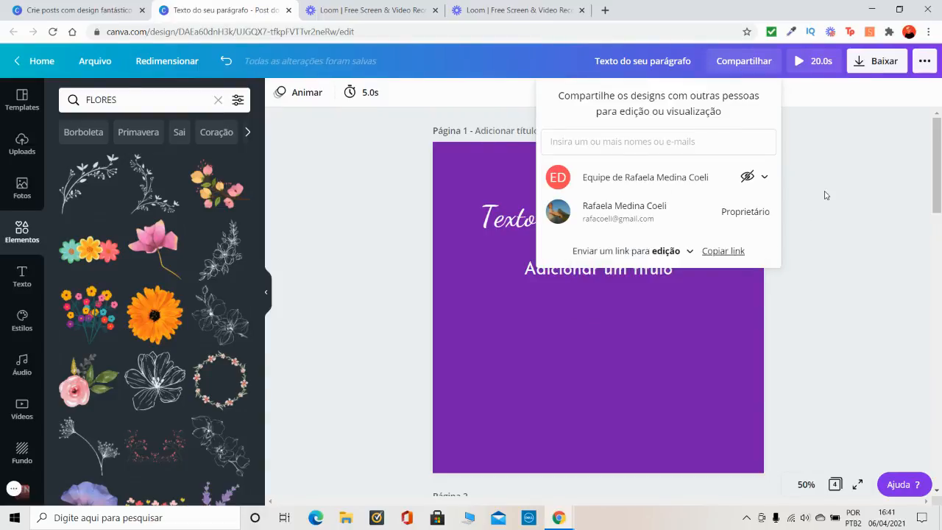
left_click(825, 195)
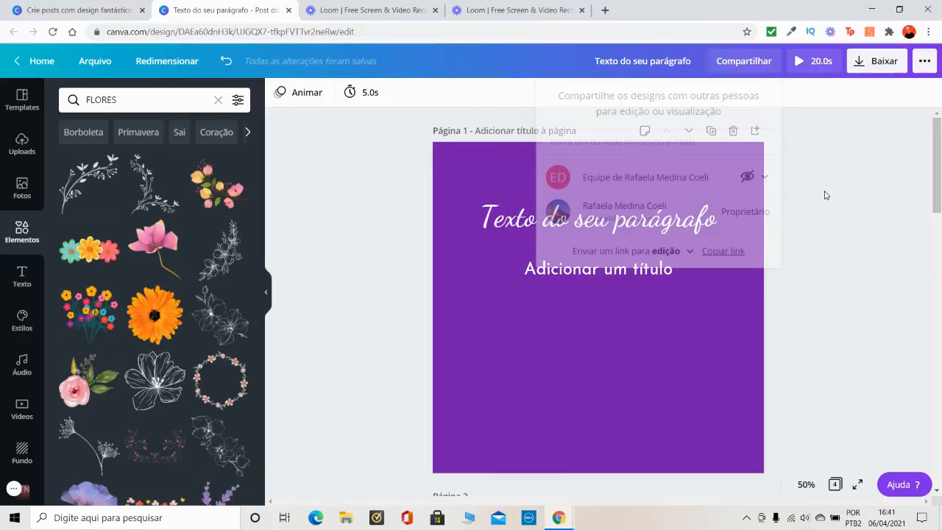
left_click(268, 294)
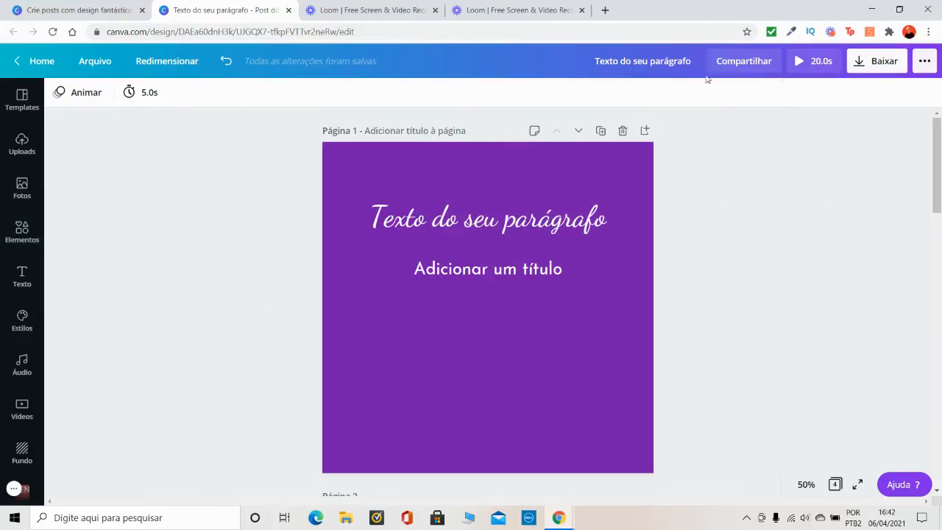
Go to the Canva home page in the templates browser tab and open the account settings
left_click(64, 6)
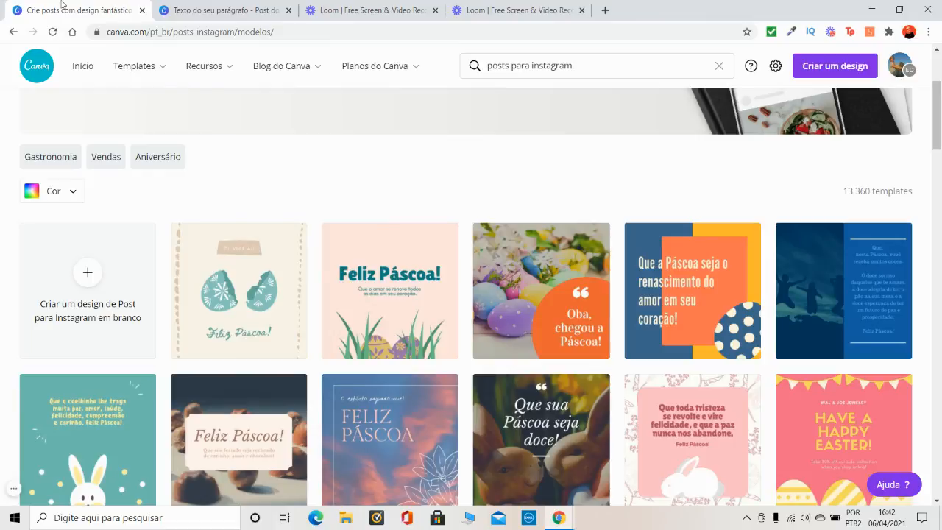
left_click(76, 66)
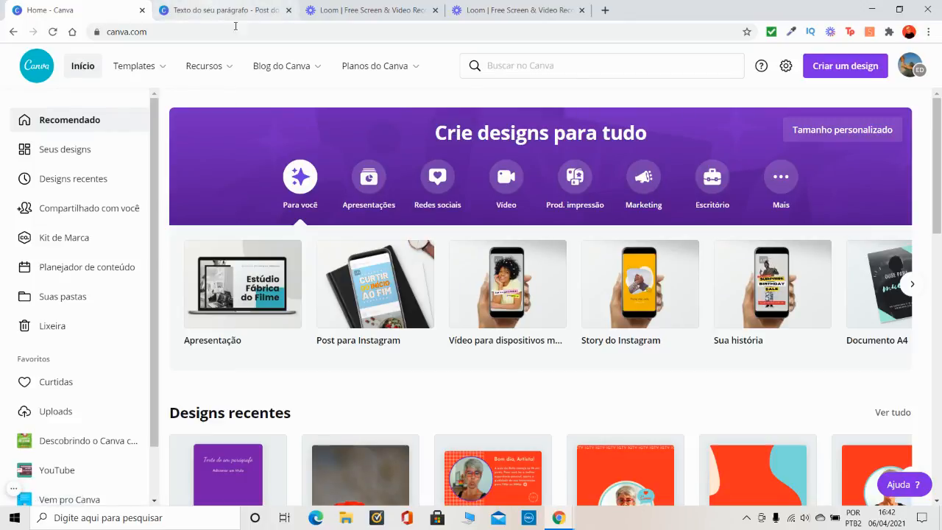
left_click(911, 64)
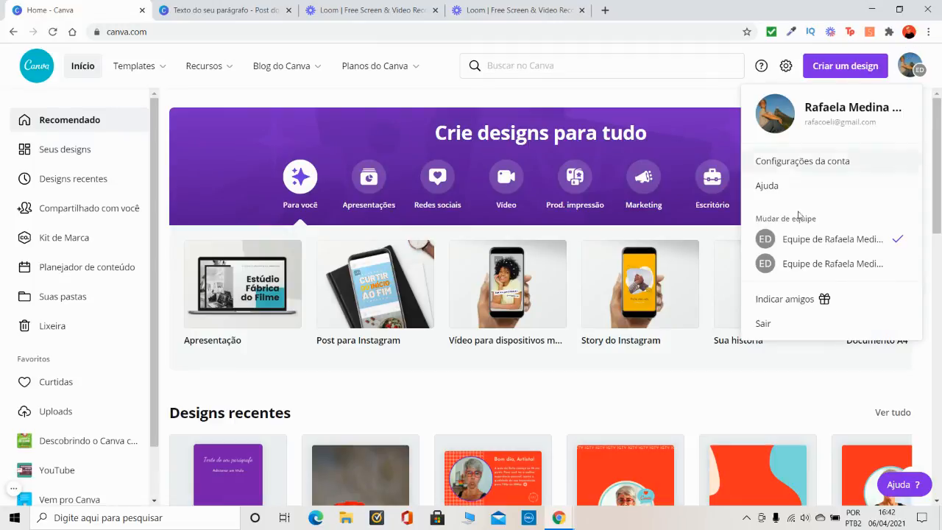
left_click(837, 161)
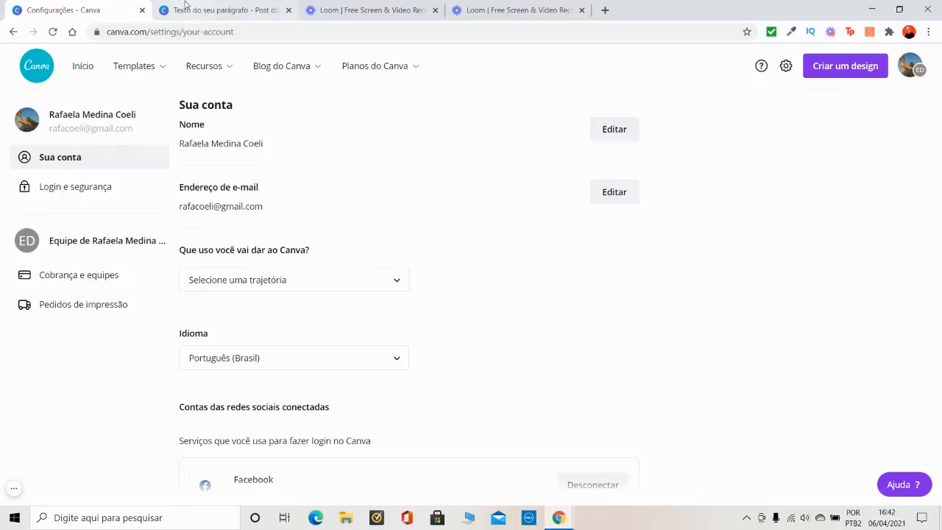
Return to the Instagram post design and exit it to the Canva home page
left_click(207, 9)
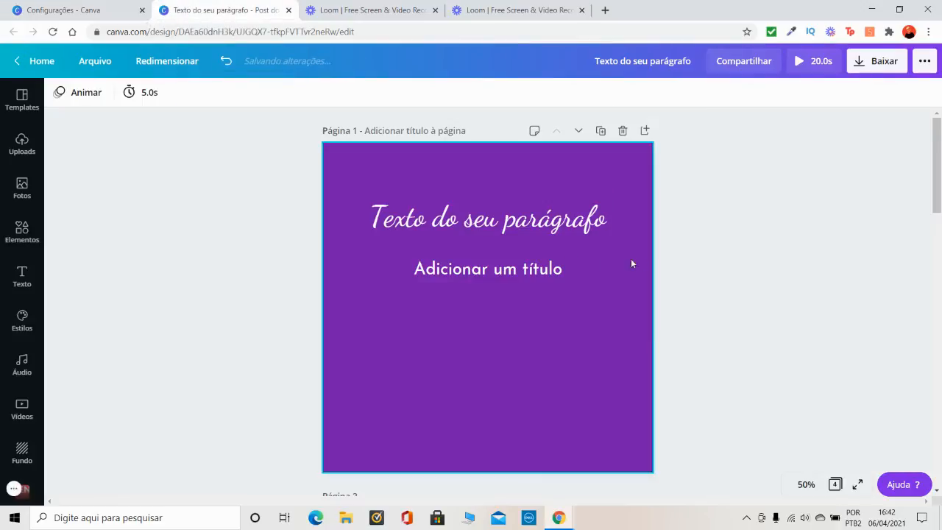
left_click(38, 64)
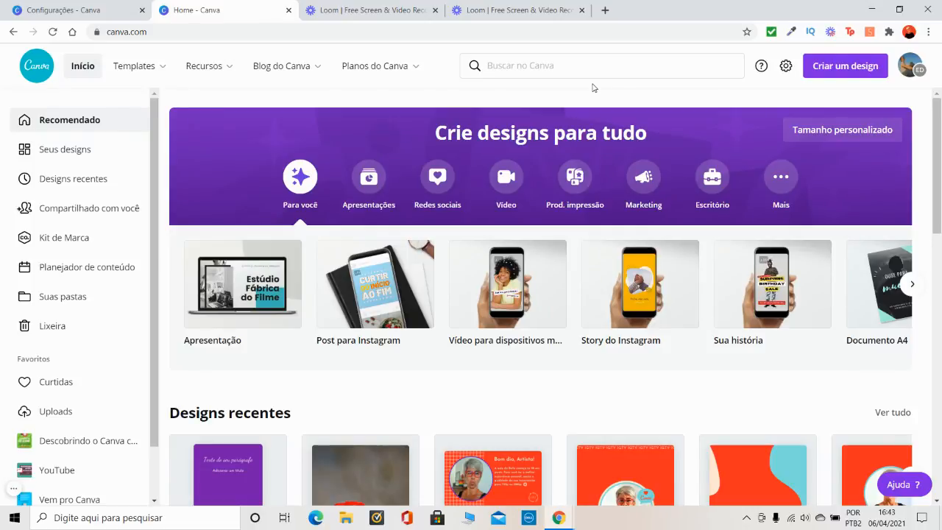
left_click(12, 491)
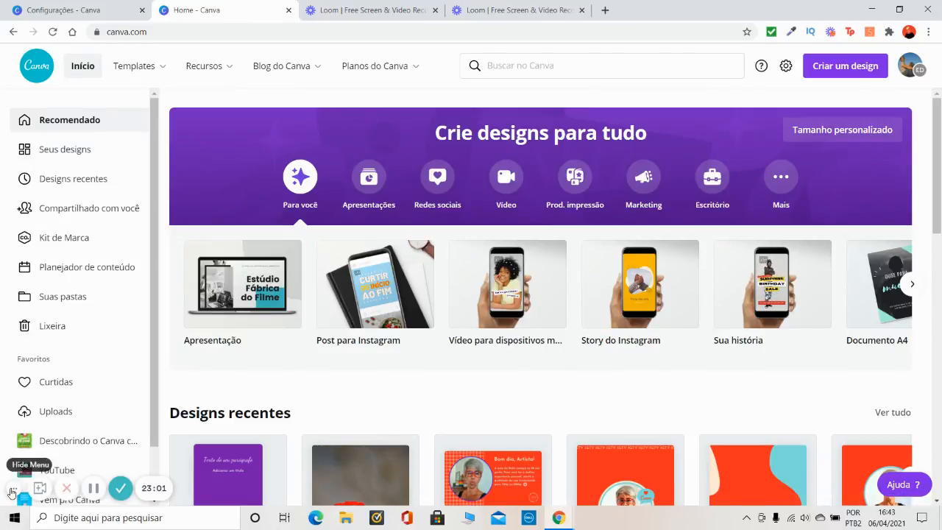